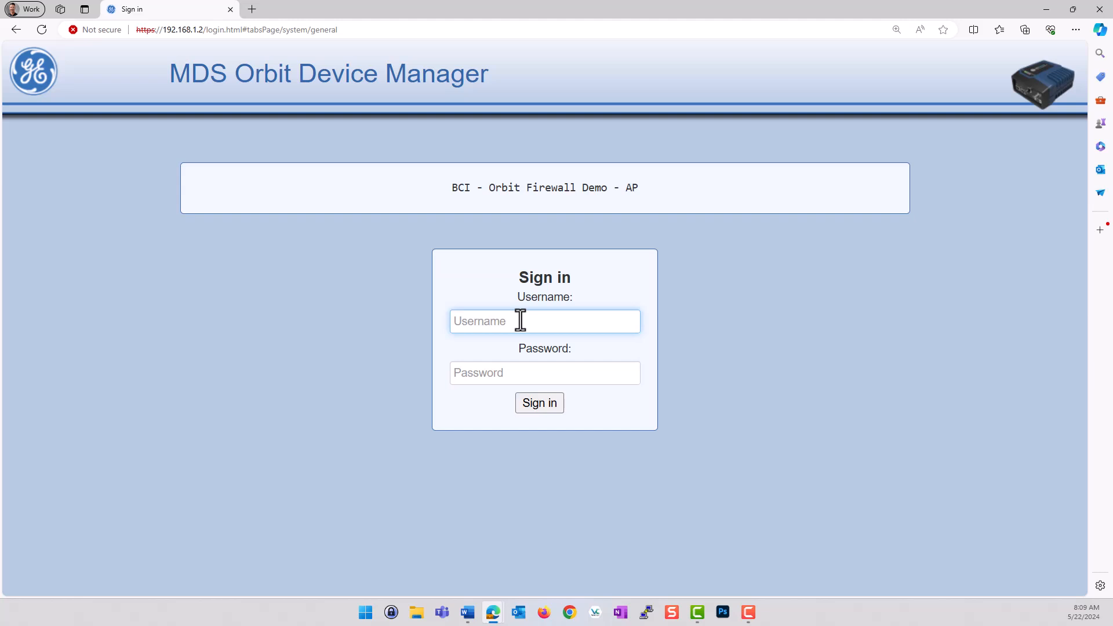
Sign in to the radio as admin with the account password.
text(admin)
key(Tab)
text(admin)
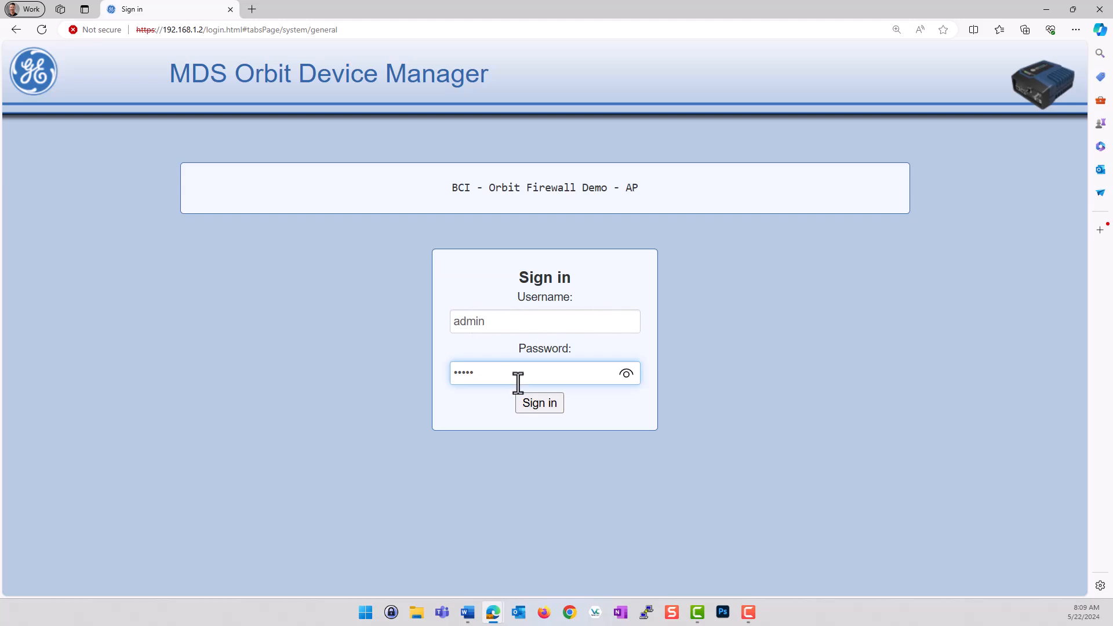
click(538, 409)
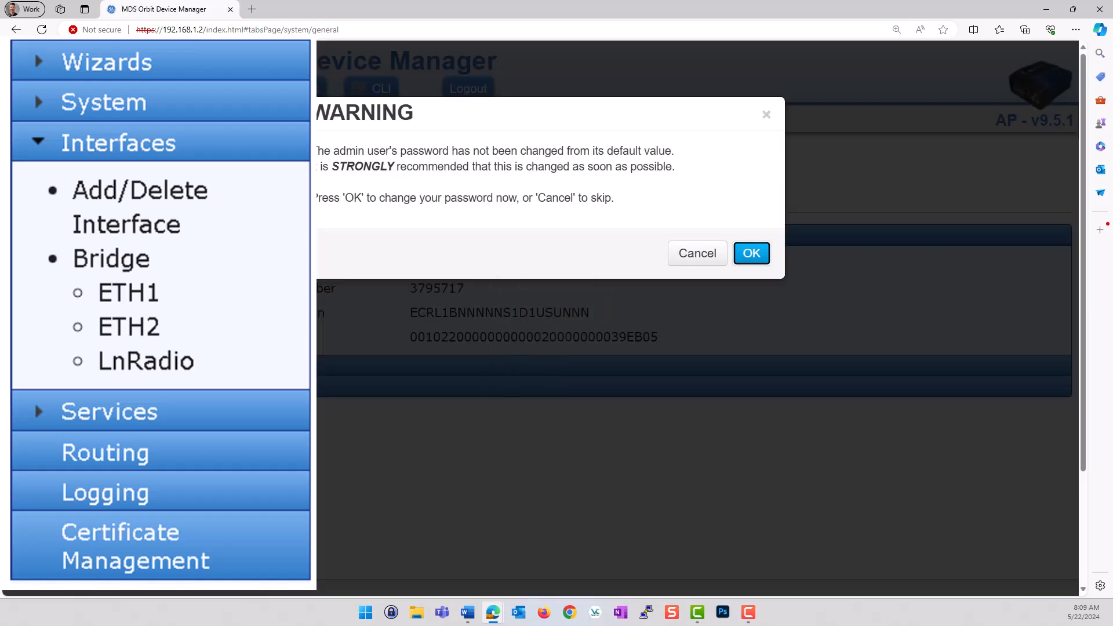
Acknowledge the default-password warning to reach the Change Password form.
click(754, 255)
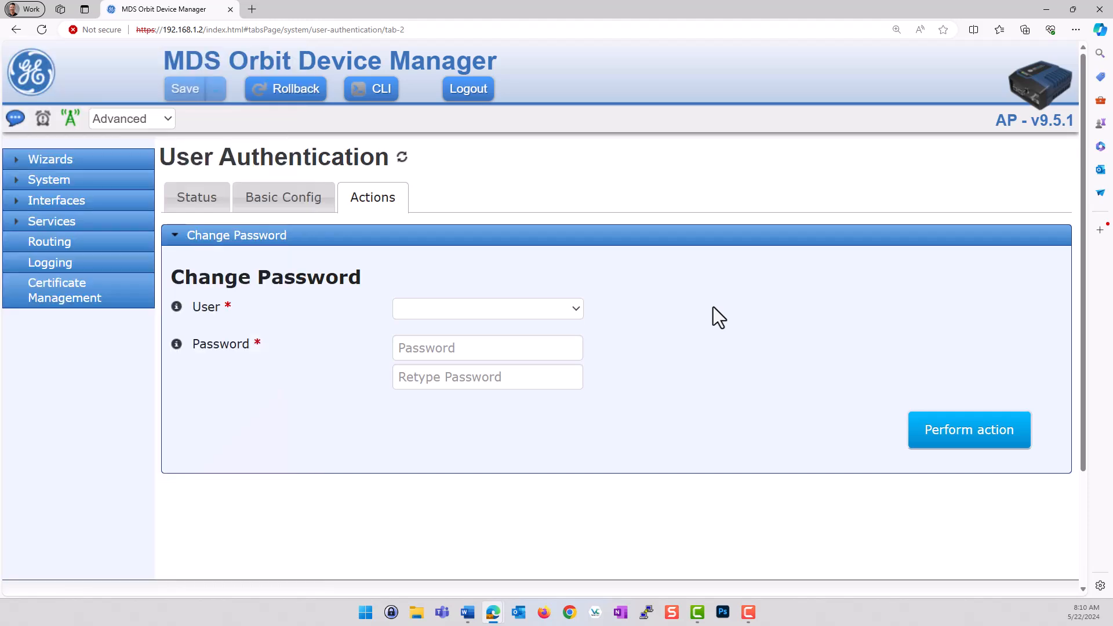
Expand Interfaces in the navigation and go to the Bridge interface status page.
click(44, 203)
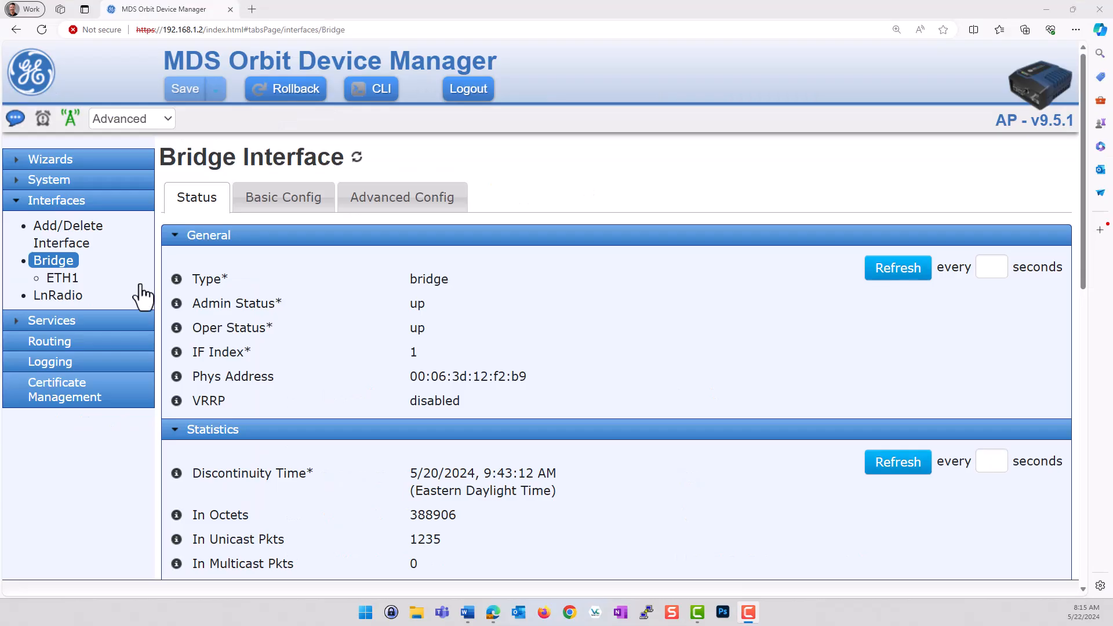
Review the Bridge Basic Config filters IN_TRUSTED and OUT_TRUSTED, then go to LnRadio.
click(266, 203)
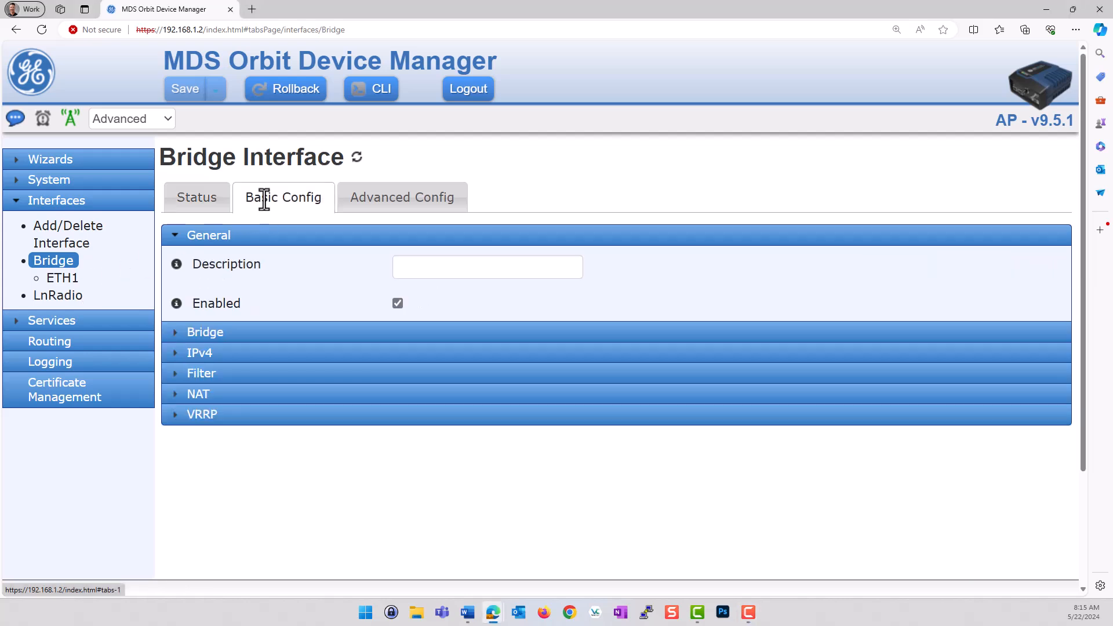
click(265, 202)
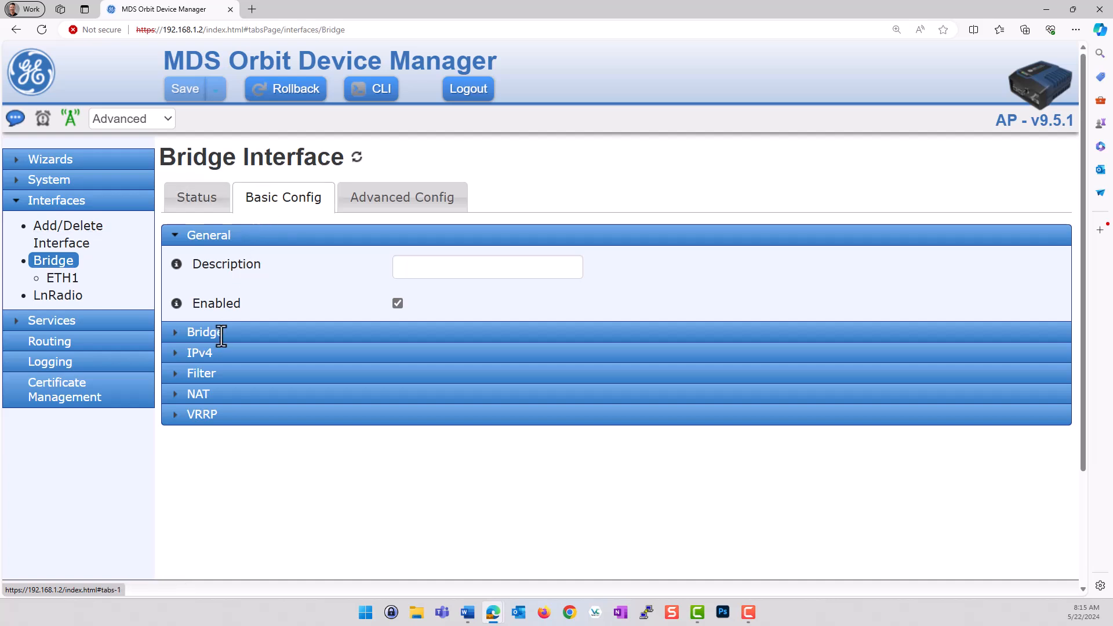
click(210, 375)
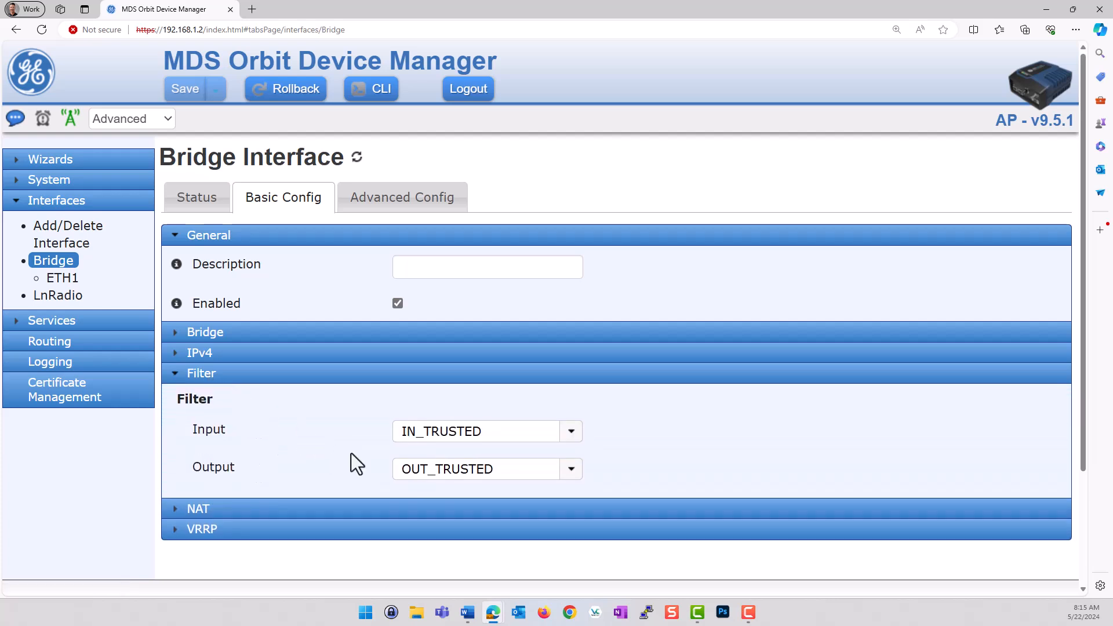
scroll(375, 467, down, 1)
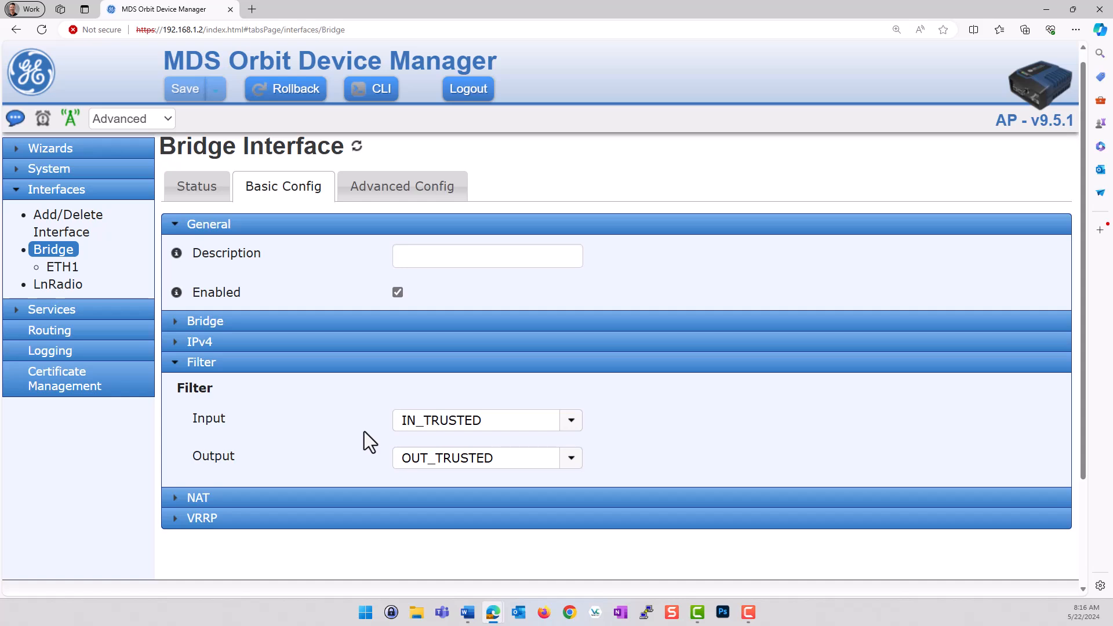
click(58, 285)
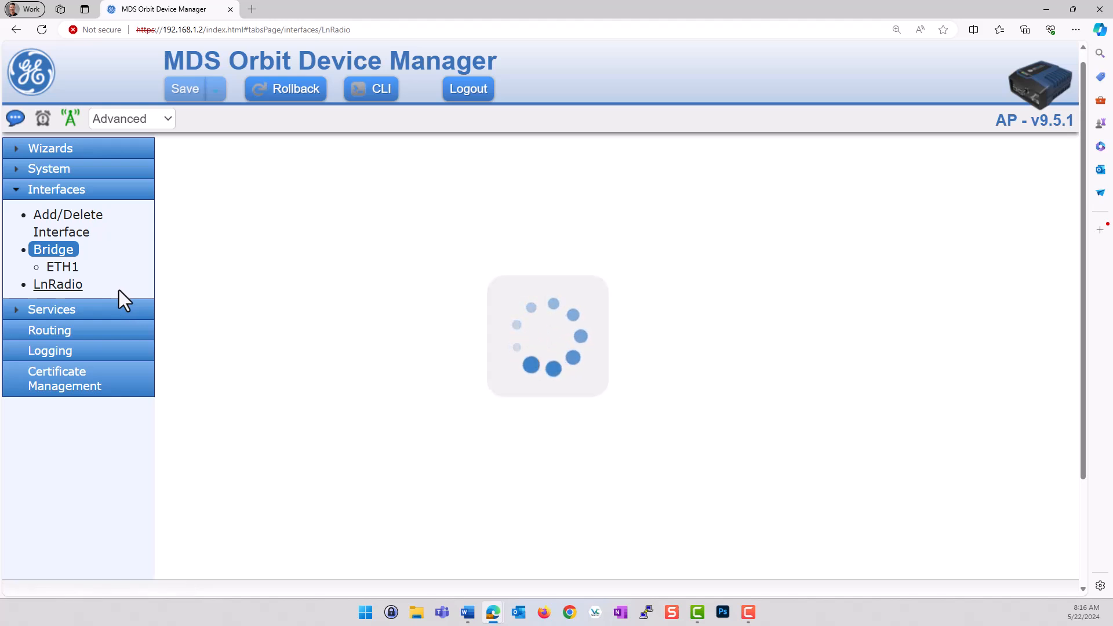
Check LnRadio's LN_IN_UNTRUSTED and LN_OUT_UNTRUSTED filters, then go to Services > Firewall.
click(79, 290)
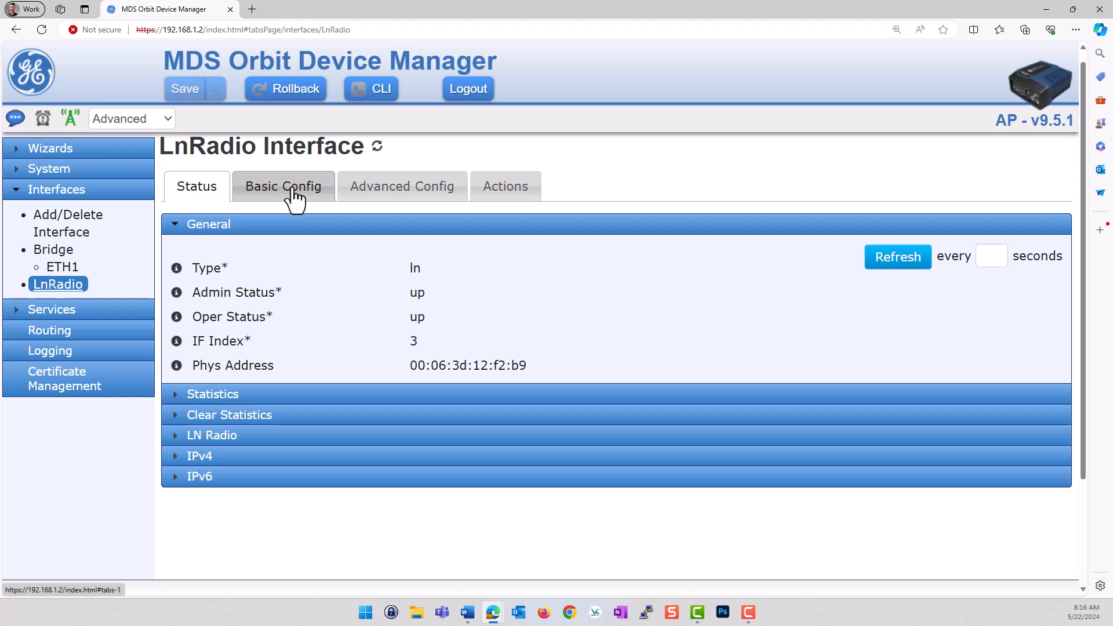
click(292, 193)
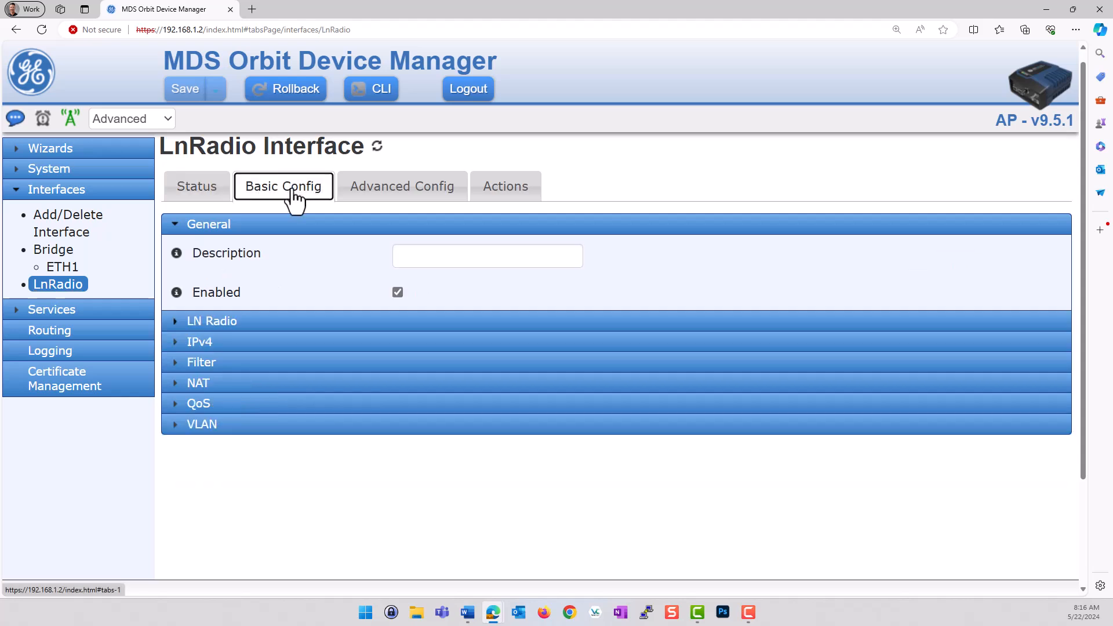
click(240, 365)
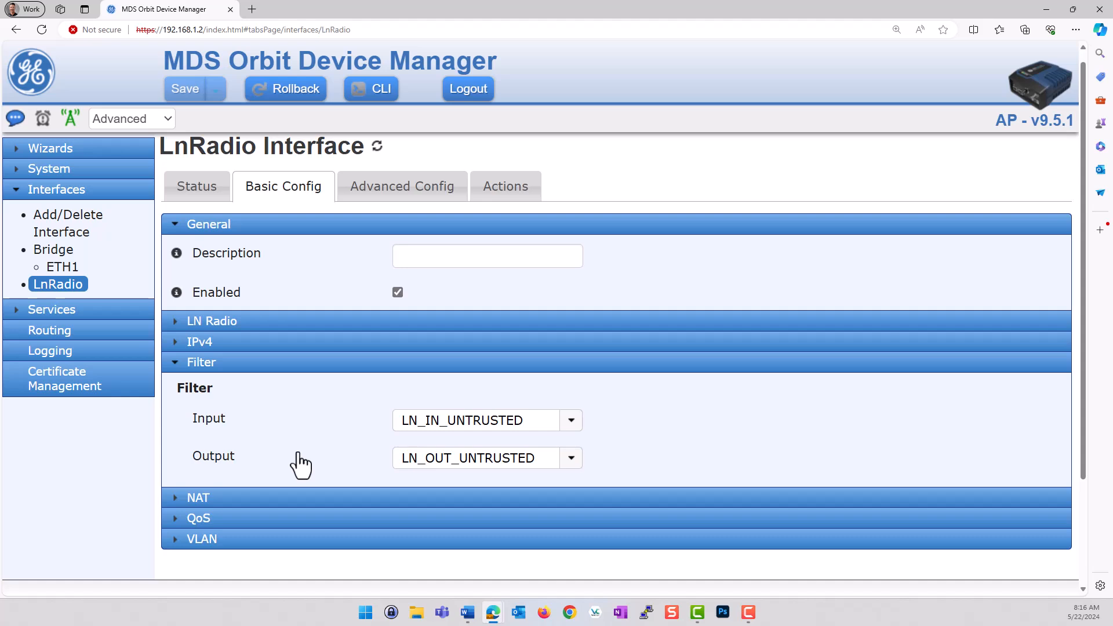
click(51, 309)
click(57, 273)
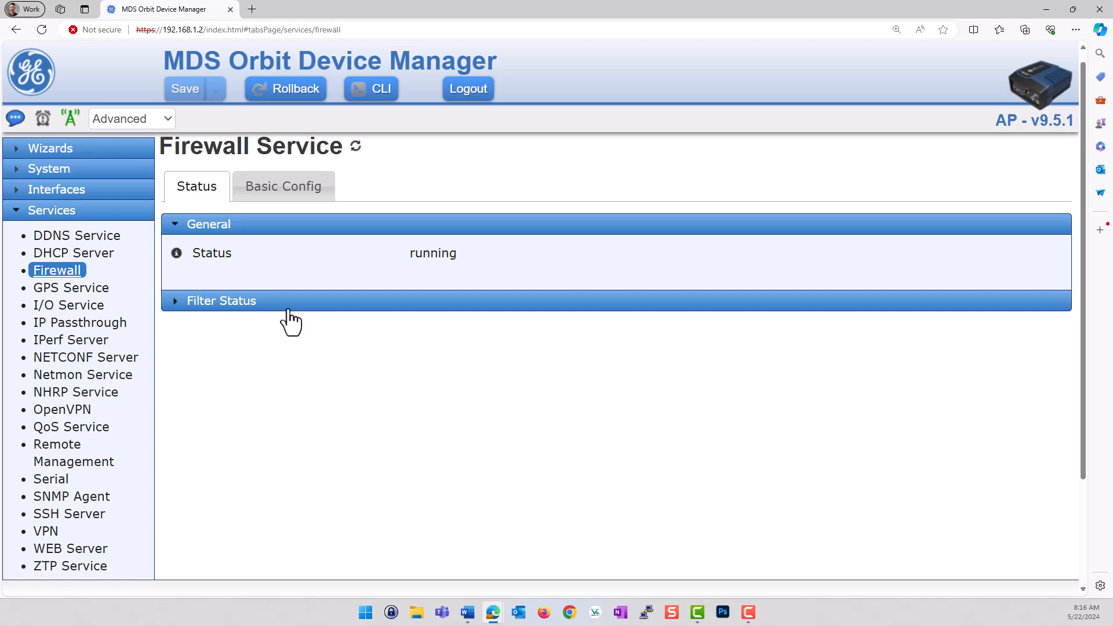
Expand the firewall Filter Status table and refresh its byte and packet counts.
click(226, 301)
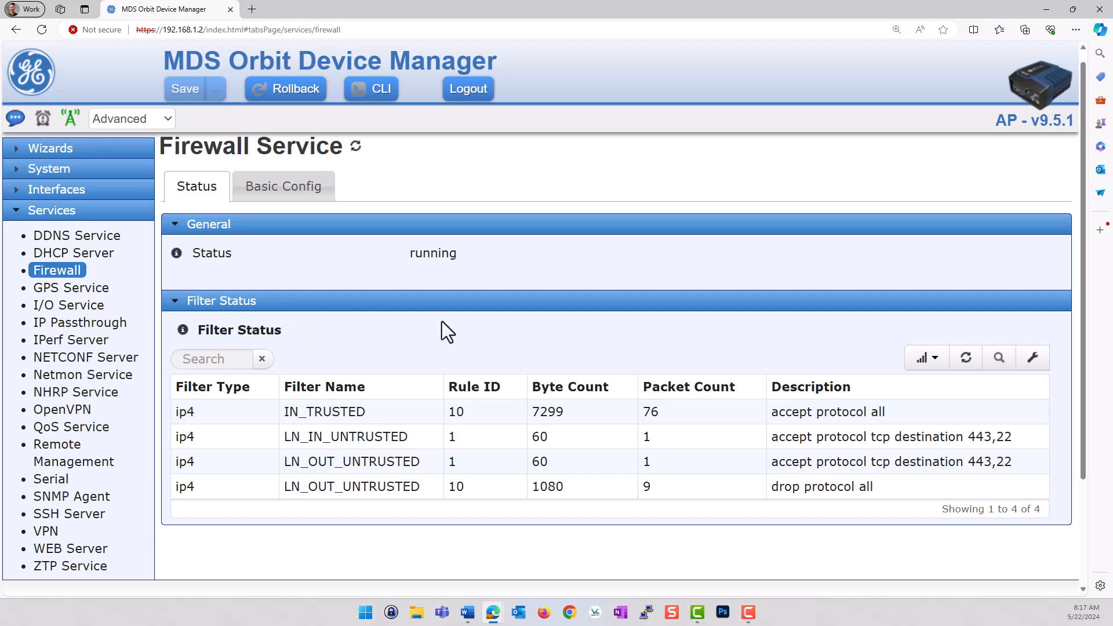
scroll(447, 331, down, 1)
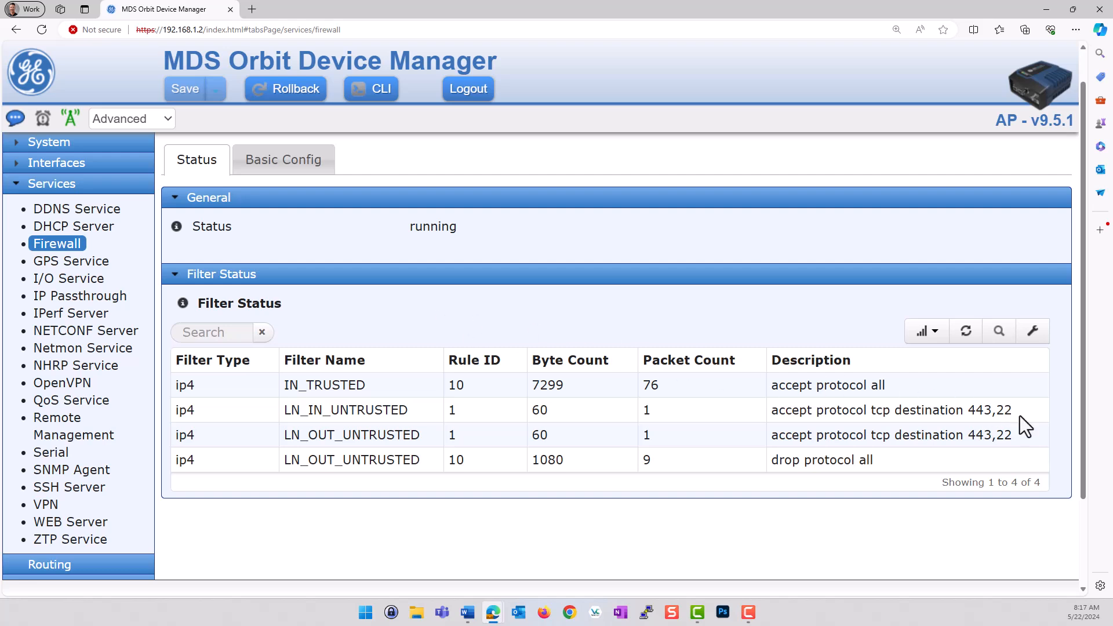
click(974, 340)
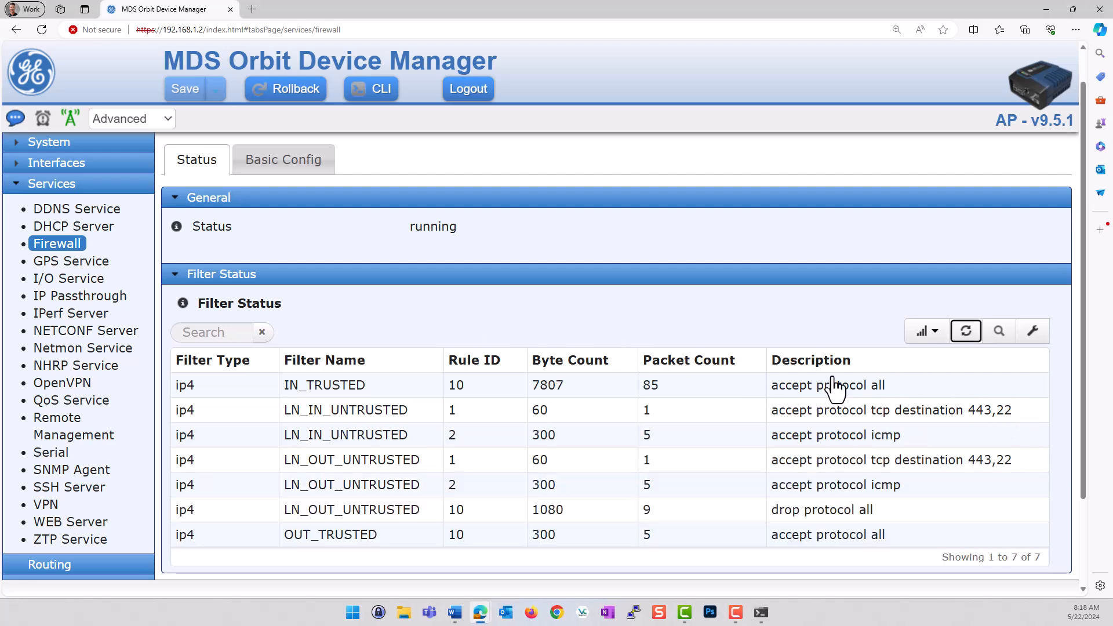
Scroll through the refreshed seven-rule filter list, including the ICMP accepts, and return to the top.
scroll(676, 434, down, 1)
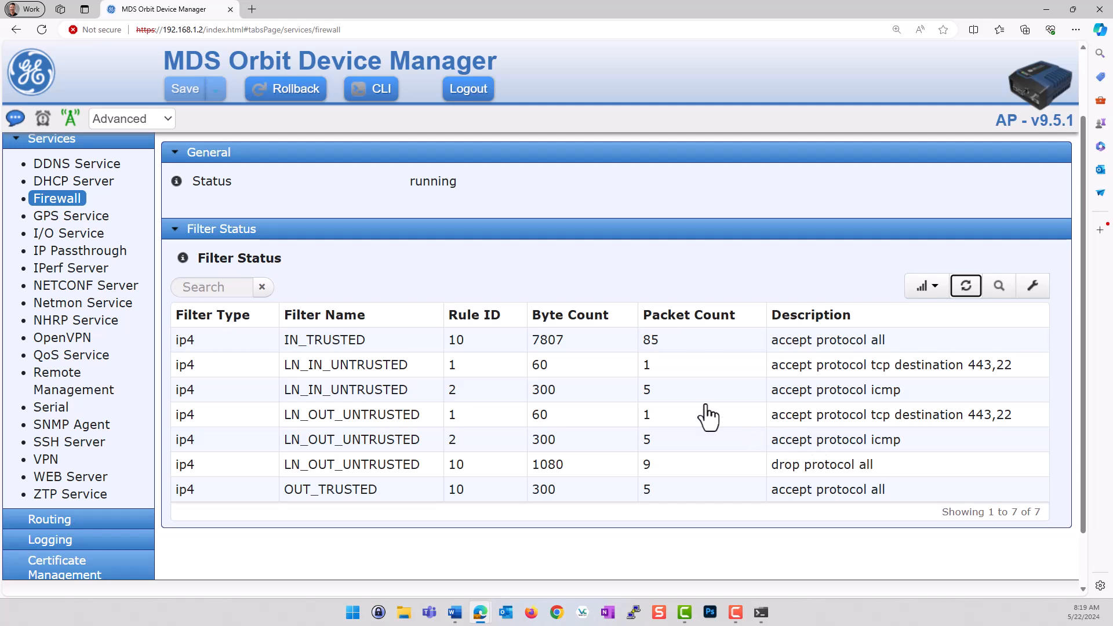
scroll(384, 287, up, 2)
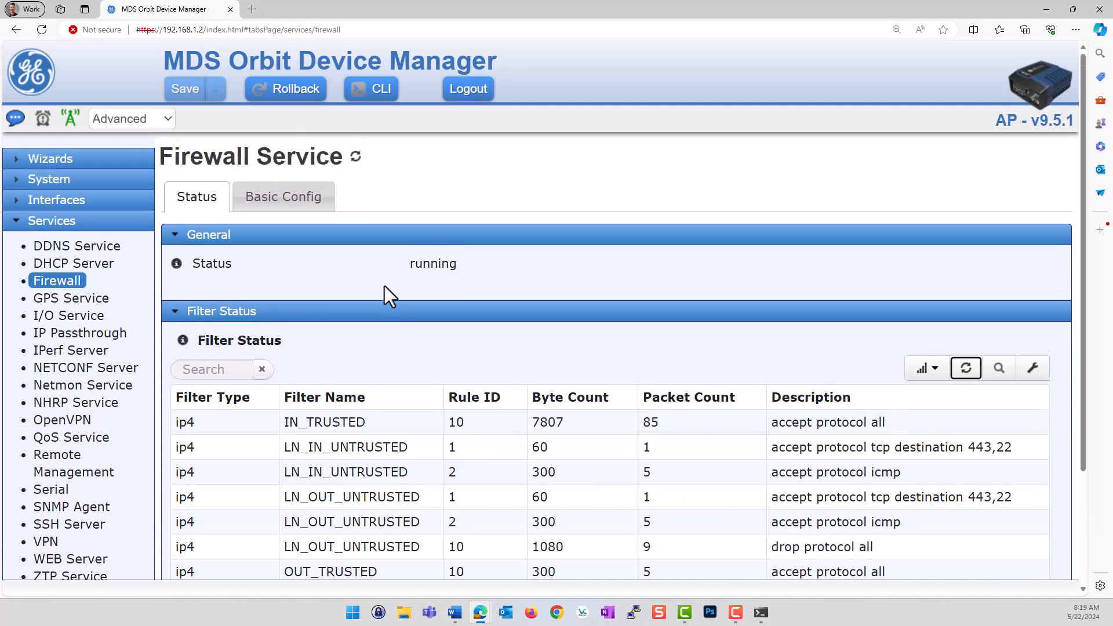
Show the firewall Basic Config with its IPv4 address set LOCAL-NETS expanded.
click(292, 203)
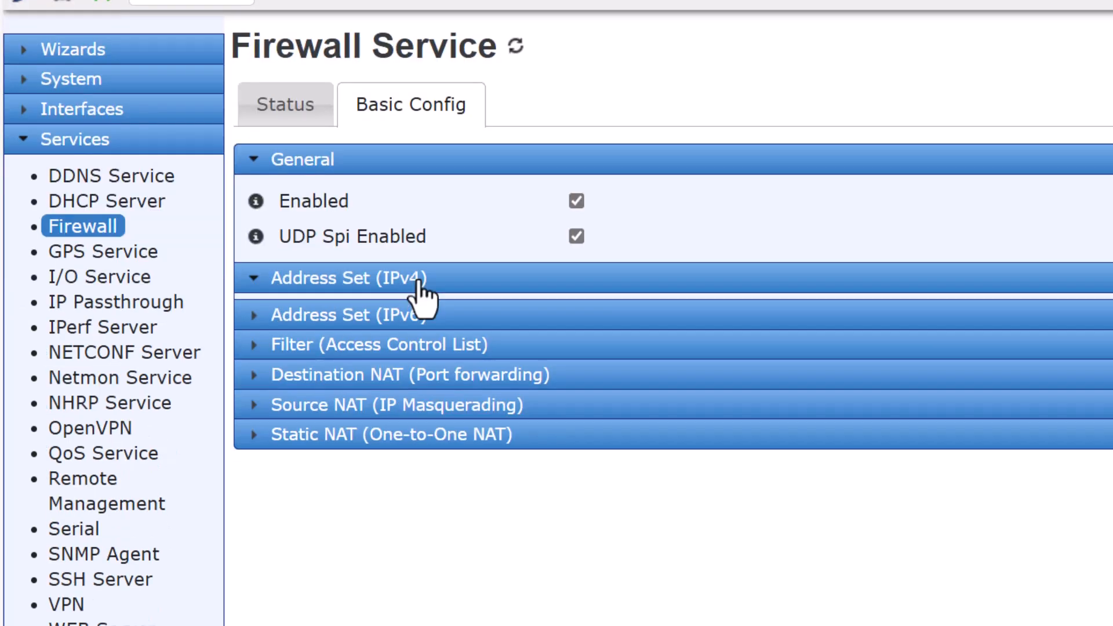
click(419, 436)
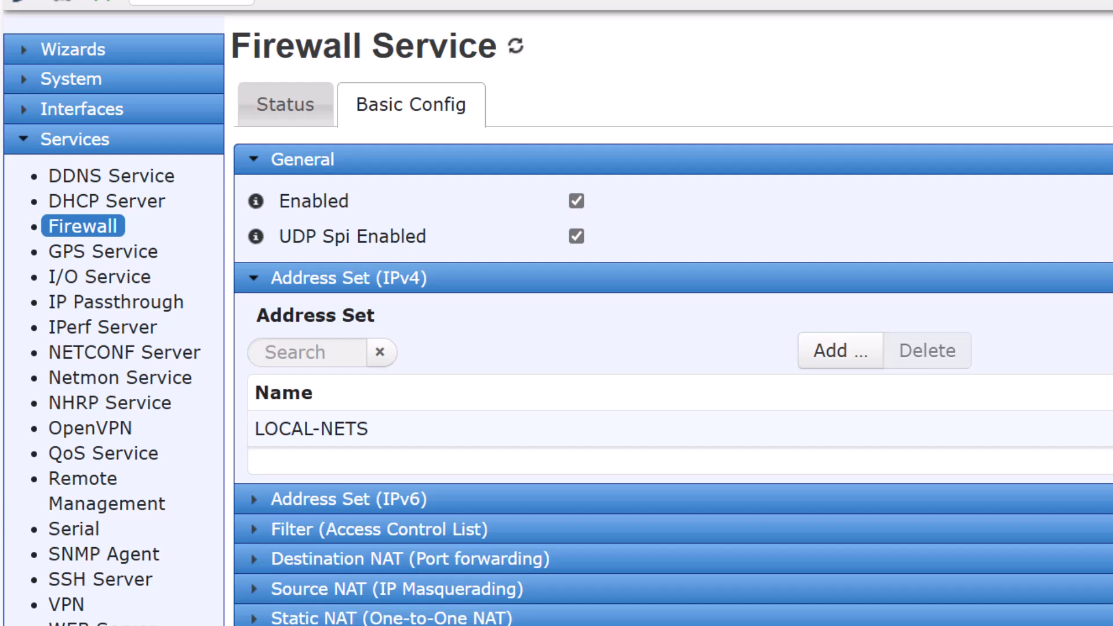
Inspect the LOCAL-NETS address set, then collapse the IPv4 and IPv6 address set sections.
click(413, 429)
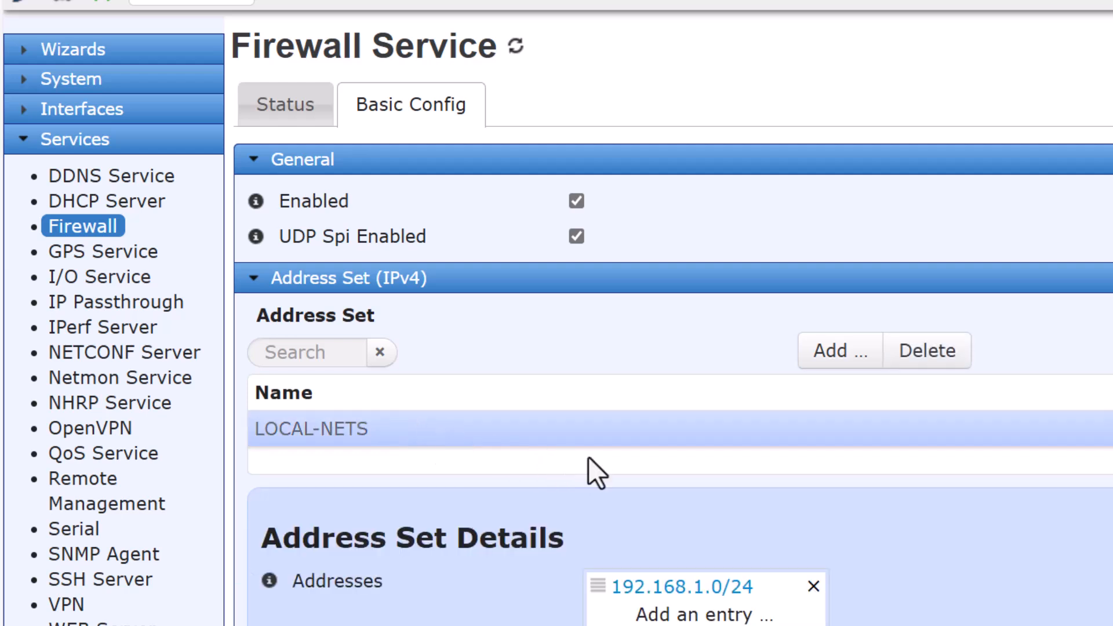
scroll(591, 470, down, 2)
scroll(589, 456, down, 2)
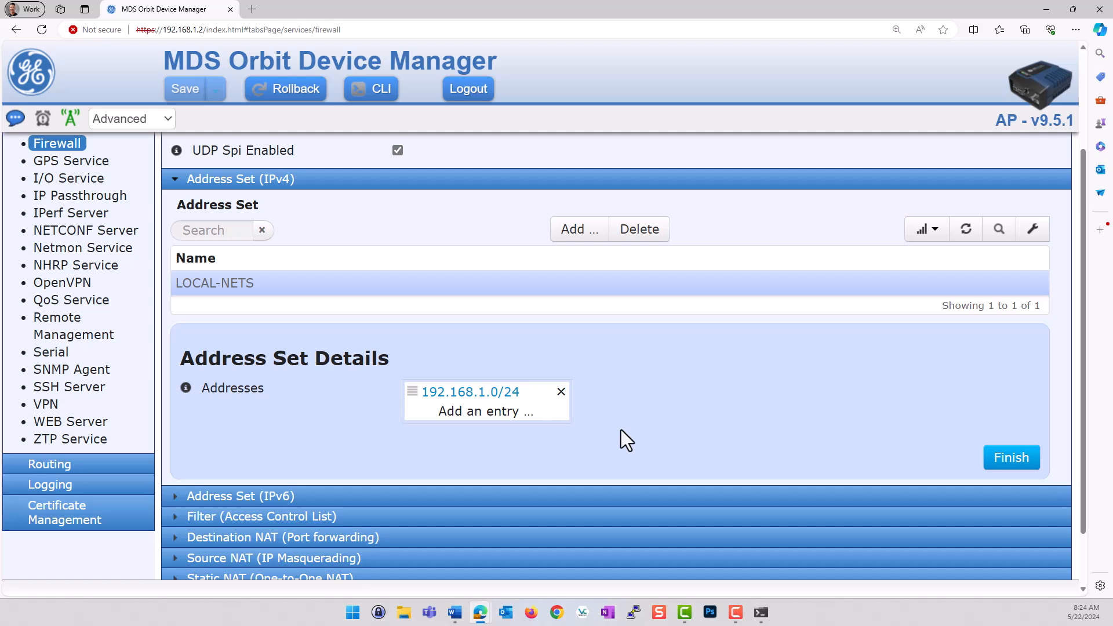
click(174, 185)
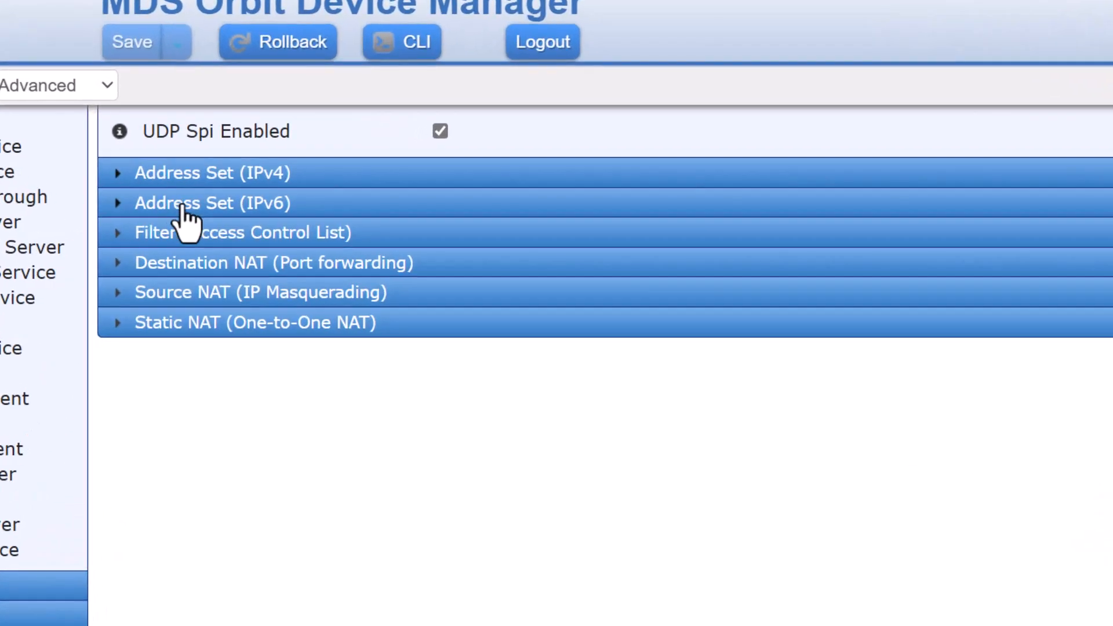
click(219, 200)
click(181, 209)
scroll(571, 492, up, 3)
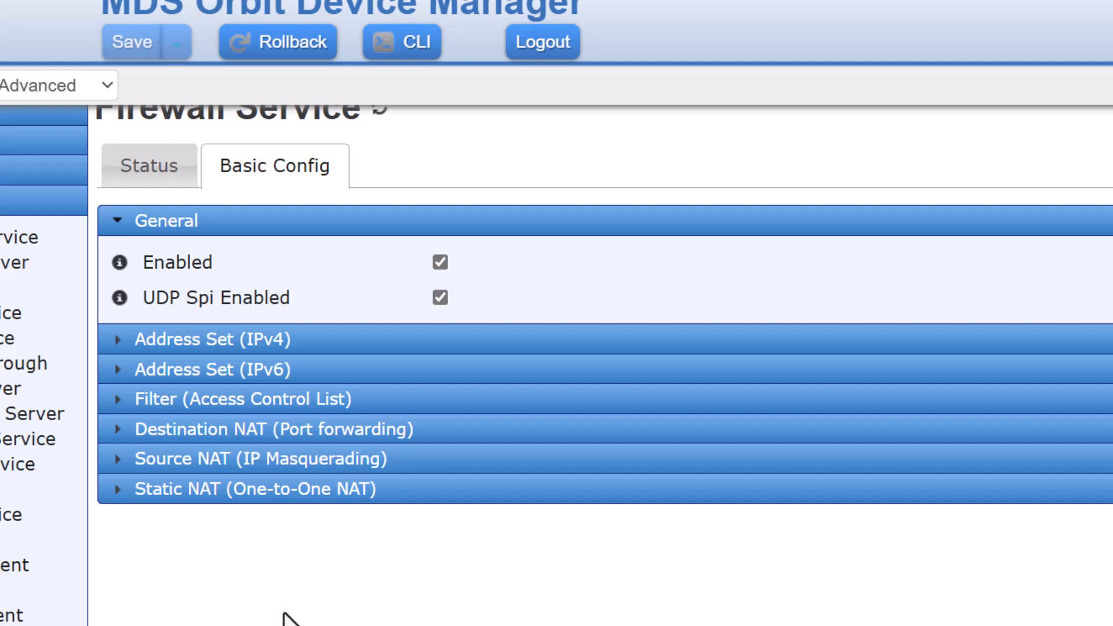
click(172, 406)
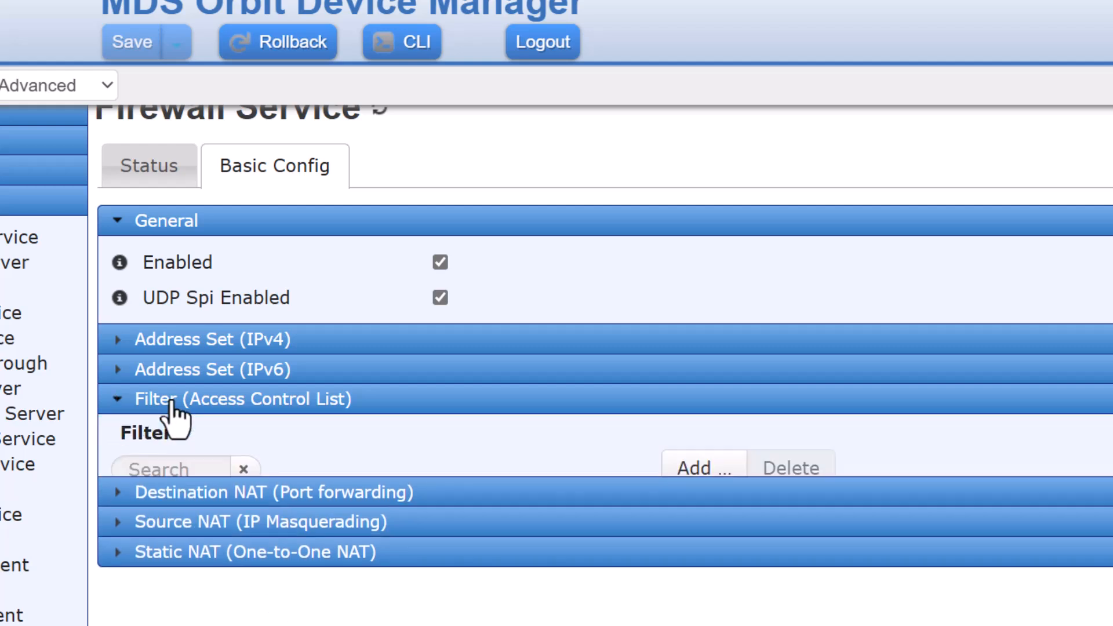
scroll(375, 432, down, 3)
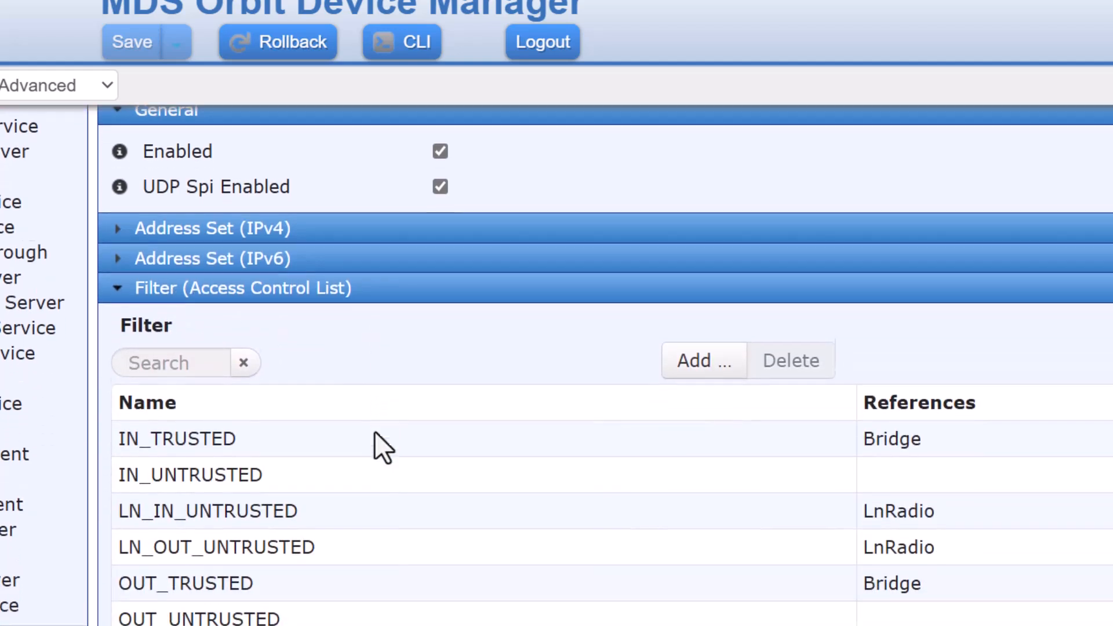
scroll(375, 432, down, 1)
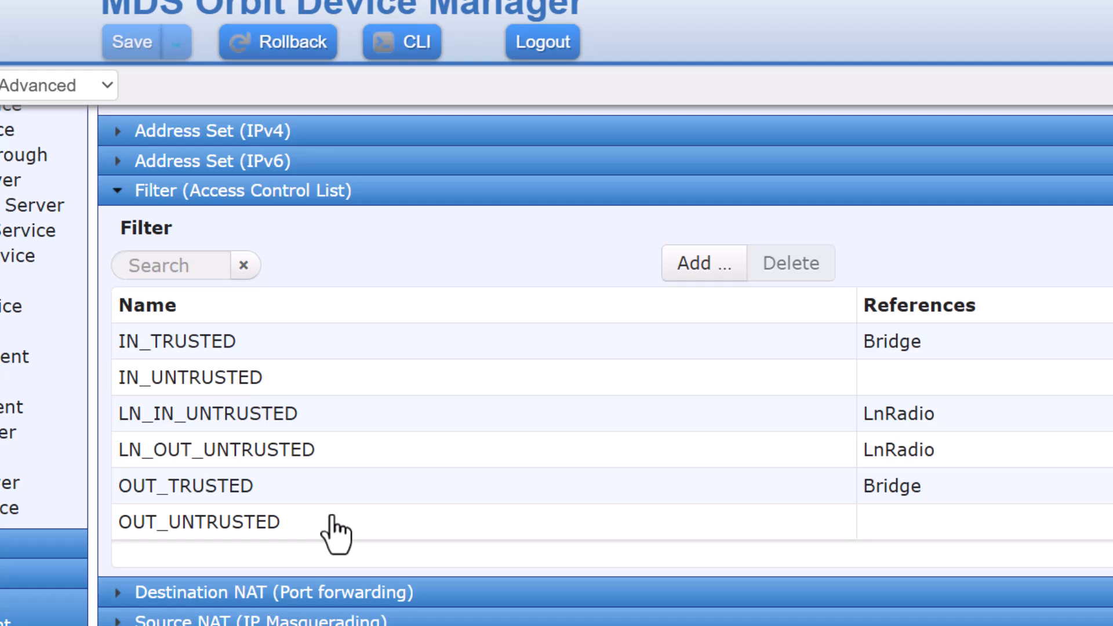
Open the IN_TRUSTED filter details and review its rule 10 accepting all traffic.
click(220, 343)
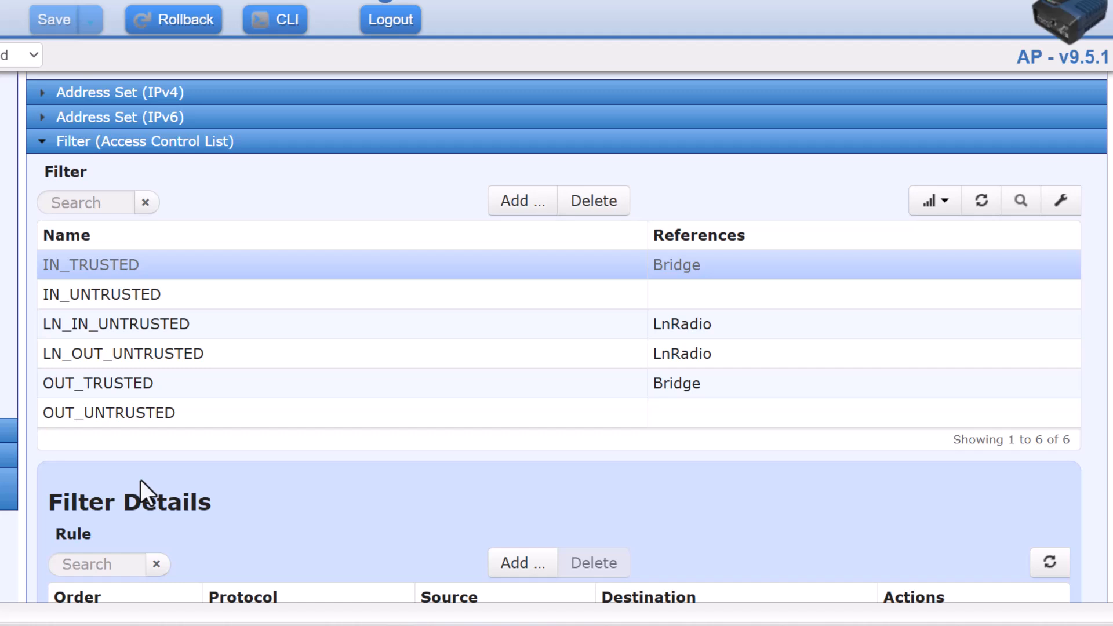
scroll(140, 479, down, 6)
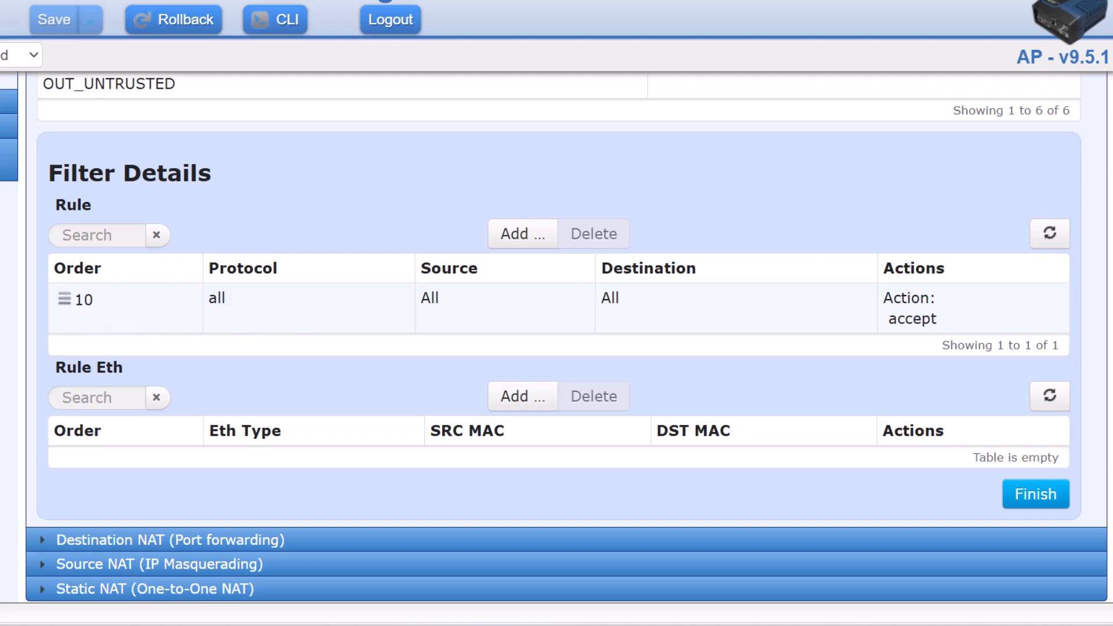
scroll(557, 338, up, 1)
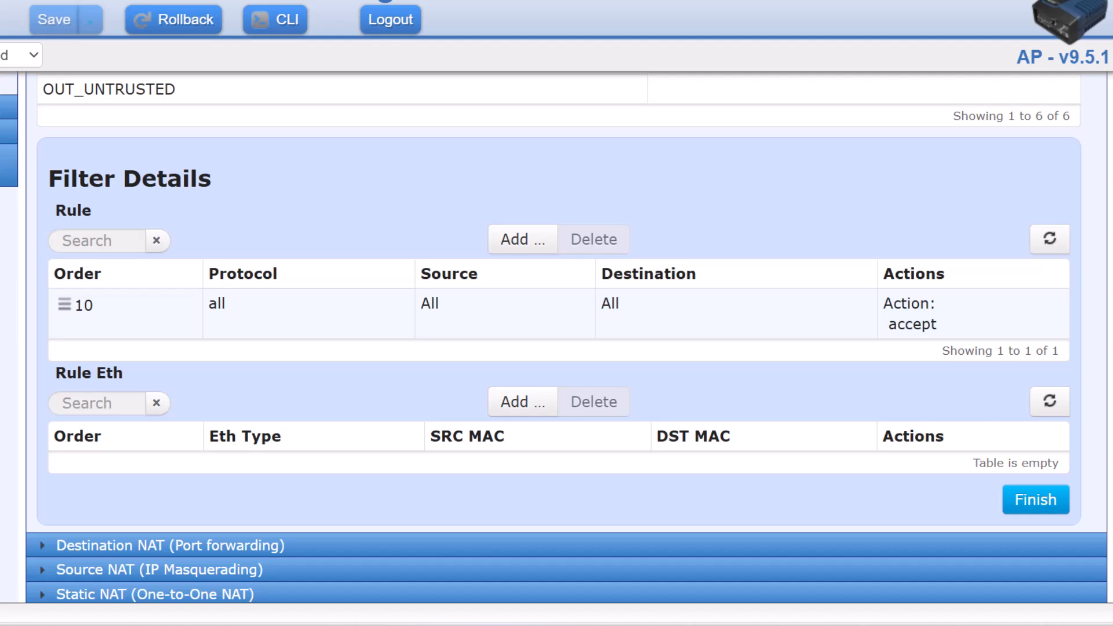
scroll(394, 238, up, 2)
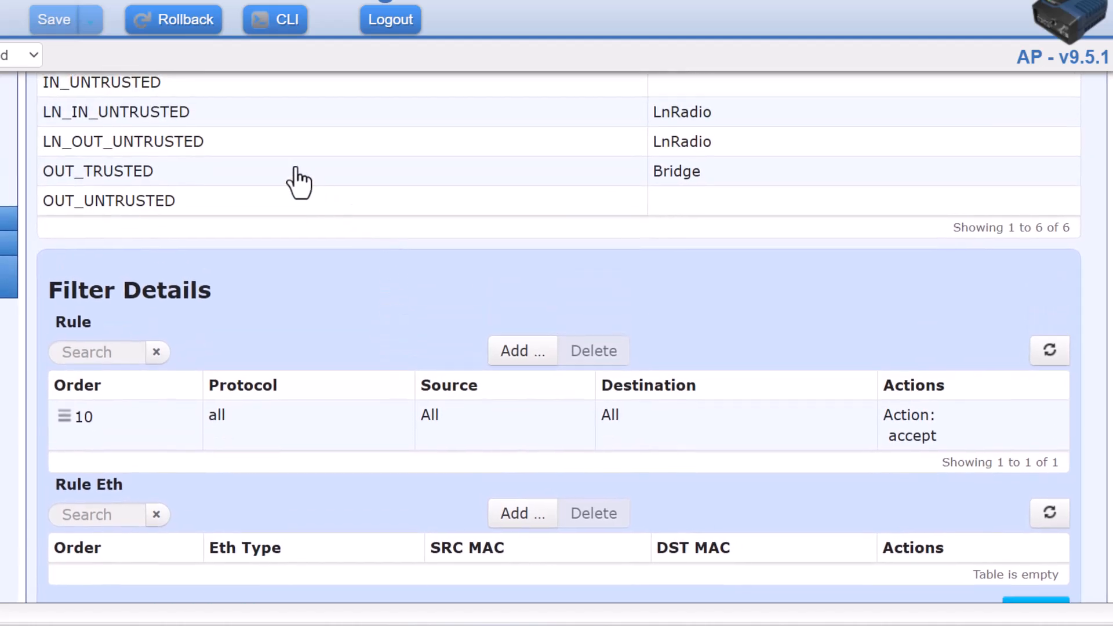
Show the OUT_TRUSTED filter's details and check its single rule 10 accepting all traffic.
click(299, 183)
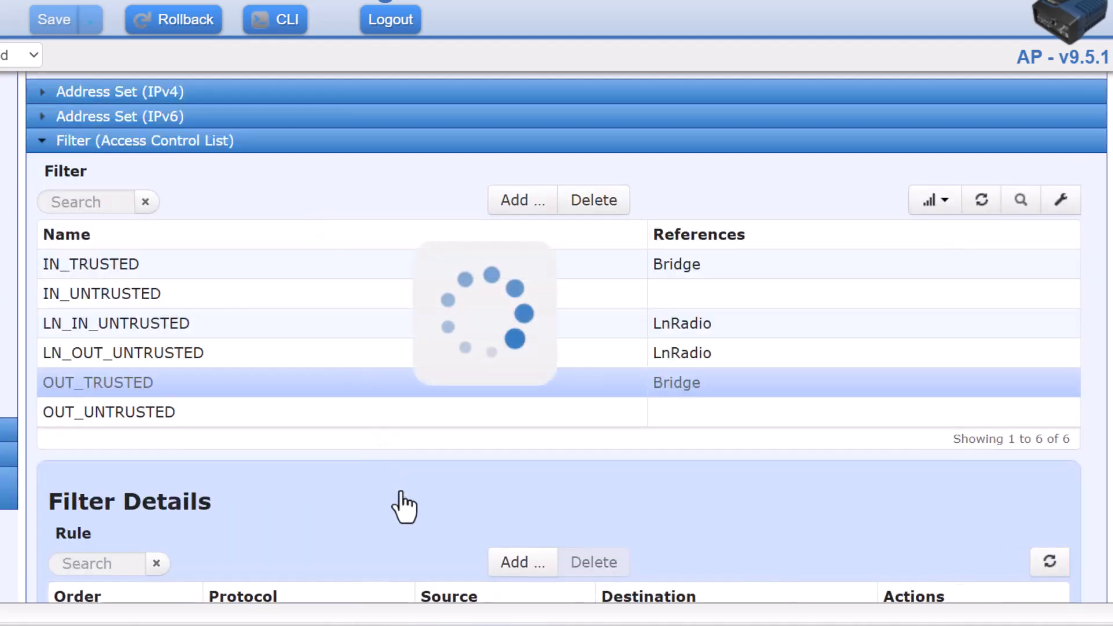
scroll(404, 504, down, 2)
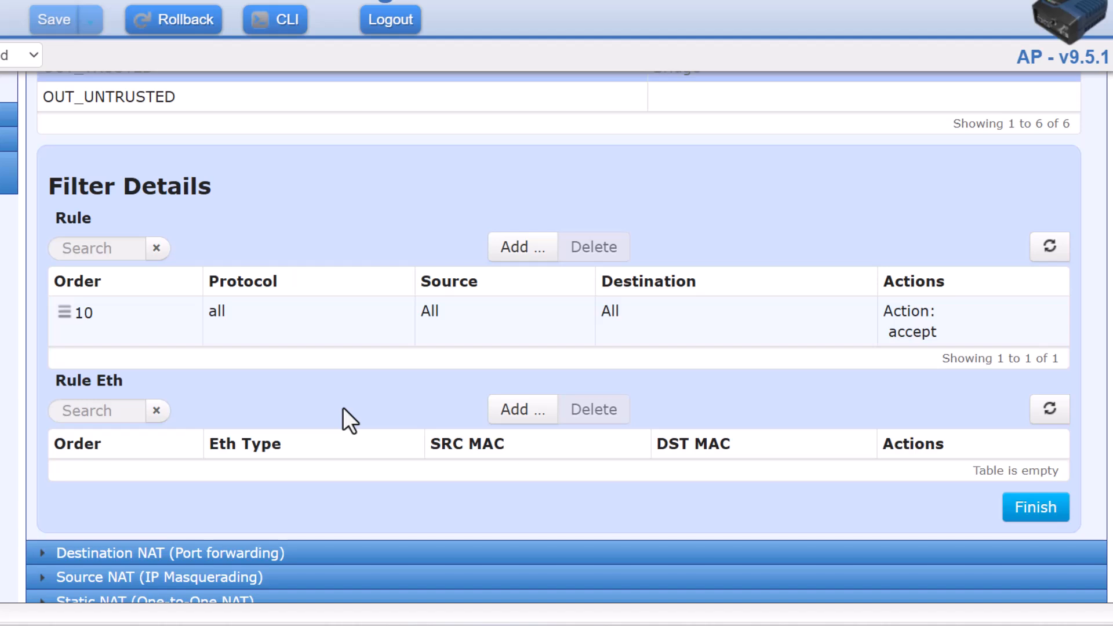
scroll(342, 407, up, 3)
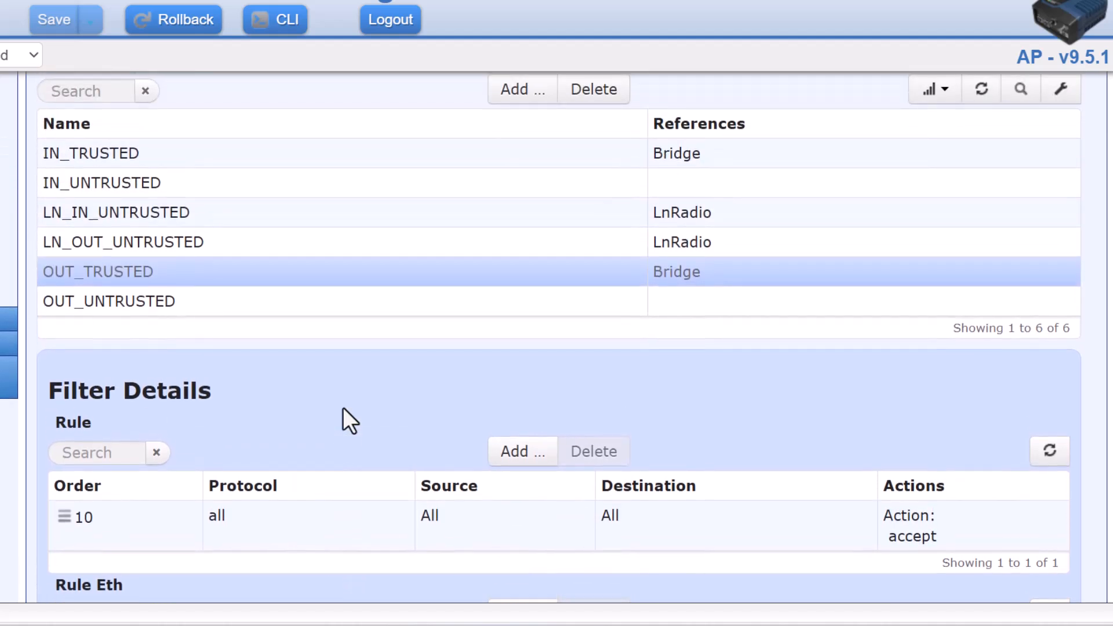
click(87, 194)
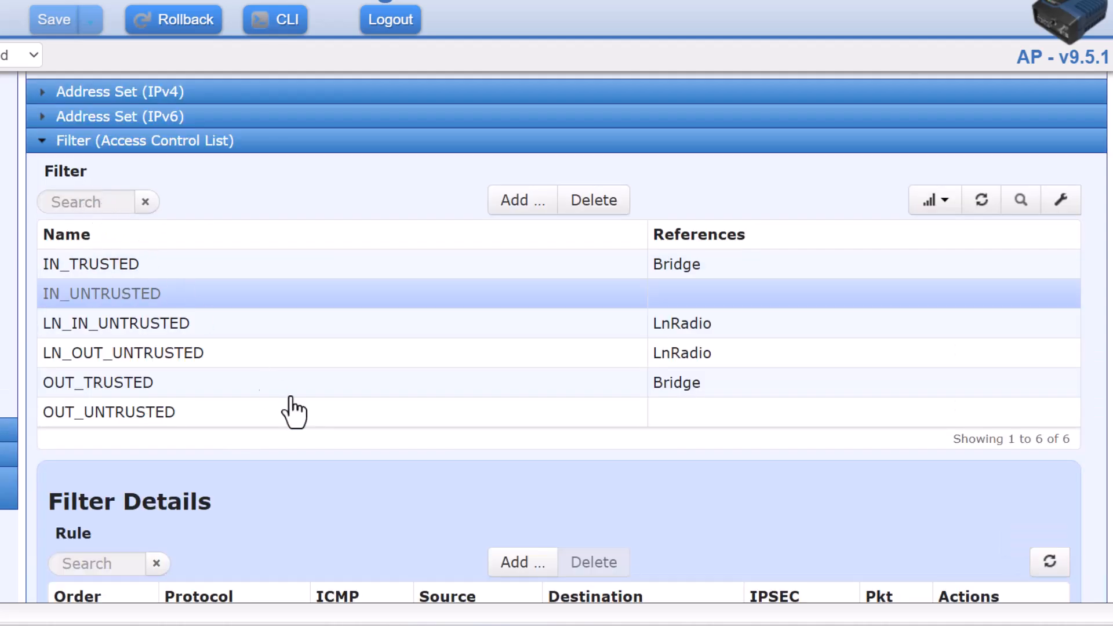
scroll(395, 504, down, 5)
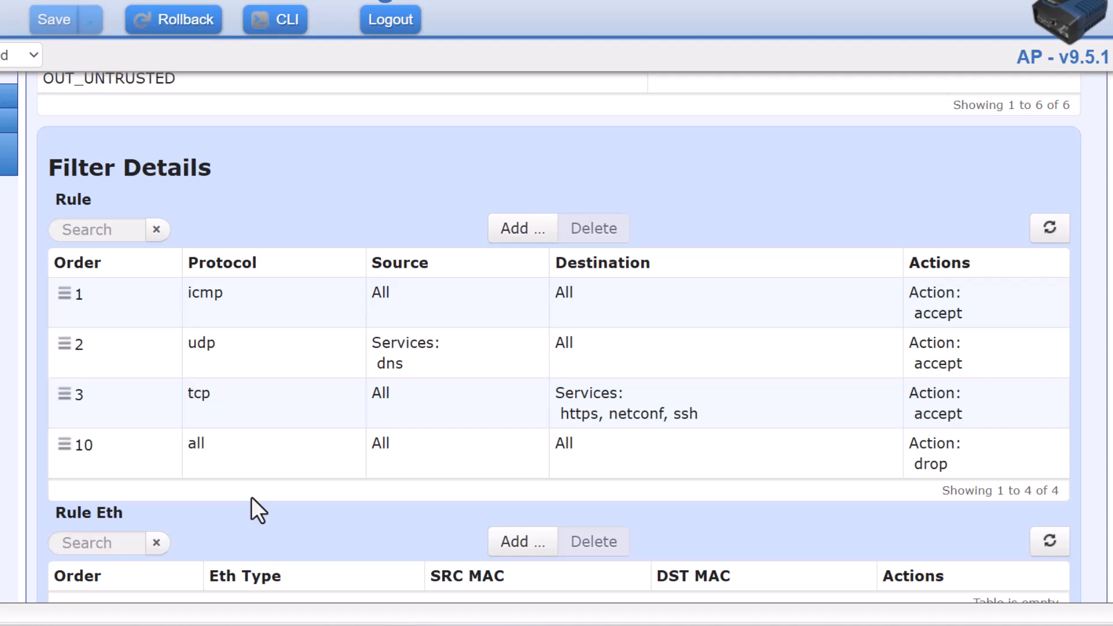
scroll(251, 497, up, 3)
scroll(252, 496, down, 1)
scroll(251, 497, down, 2)
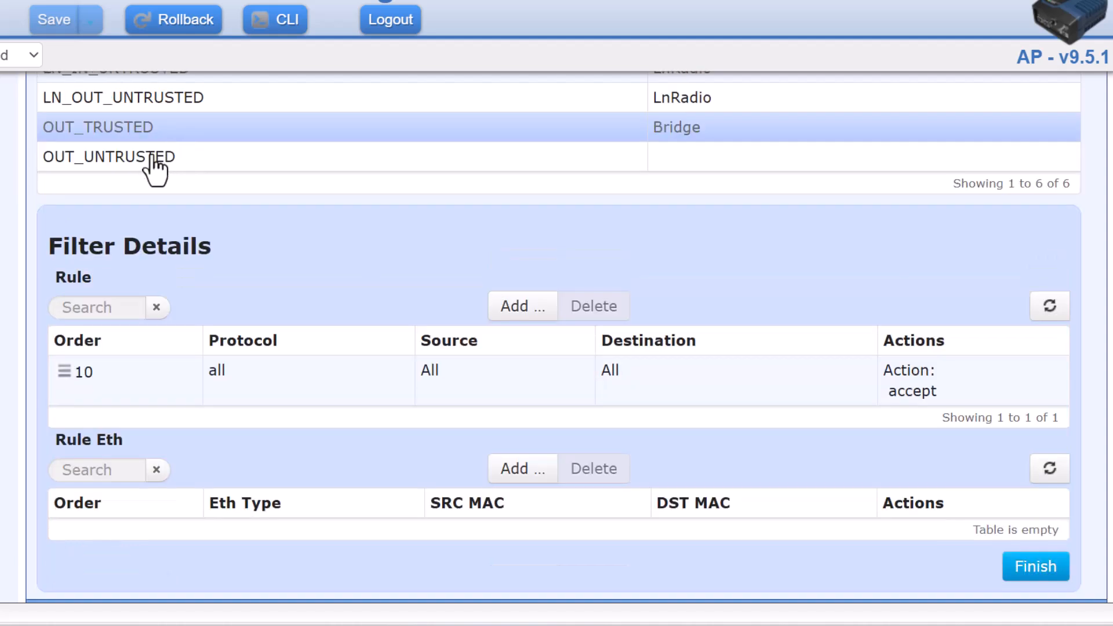
Show OUT_UNTRUSTED's rules: rule 1 accepts LOCAL-NETS traffic, rule 10 drops everything.
click(149, 157)
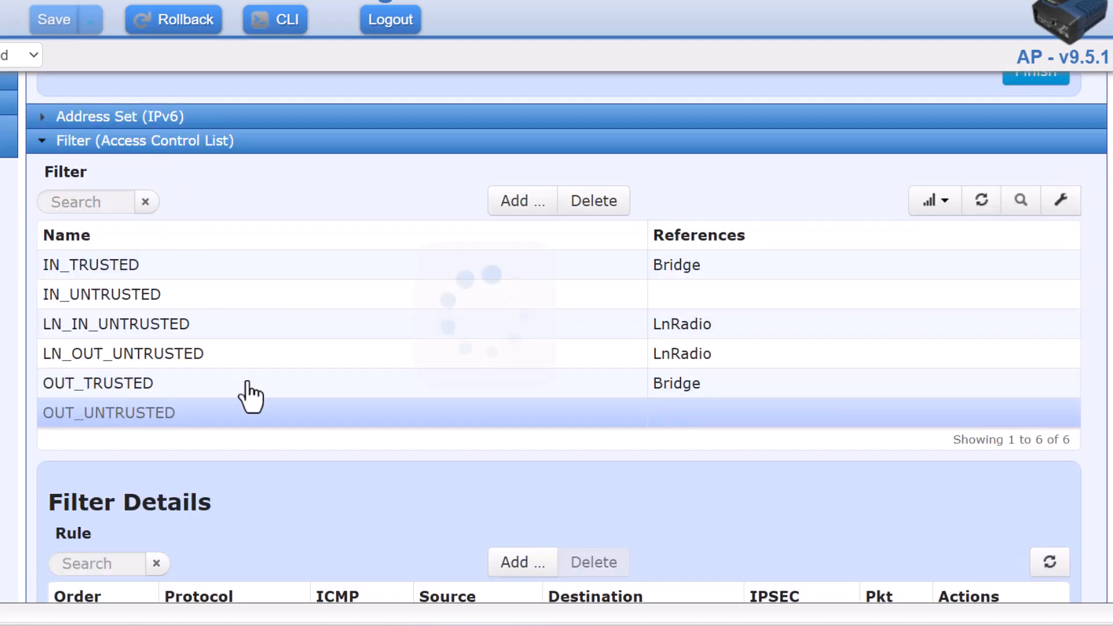
scroll(250, 398, down, 3)
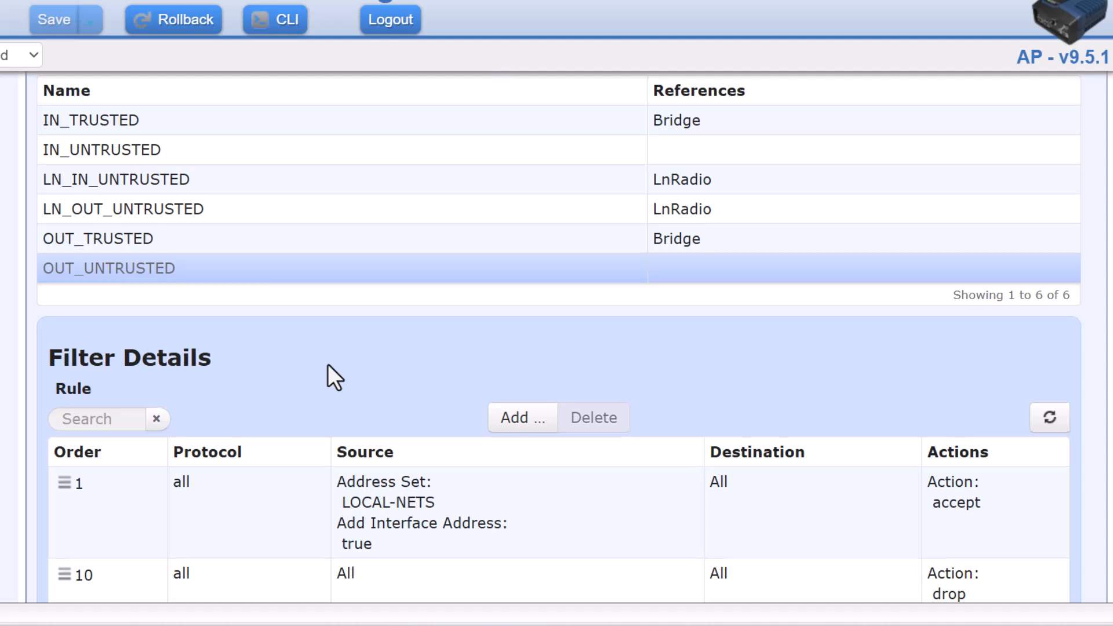
scroll(329, 366, down, 2)
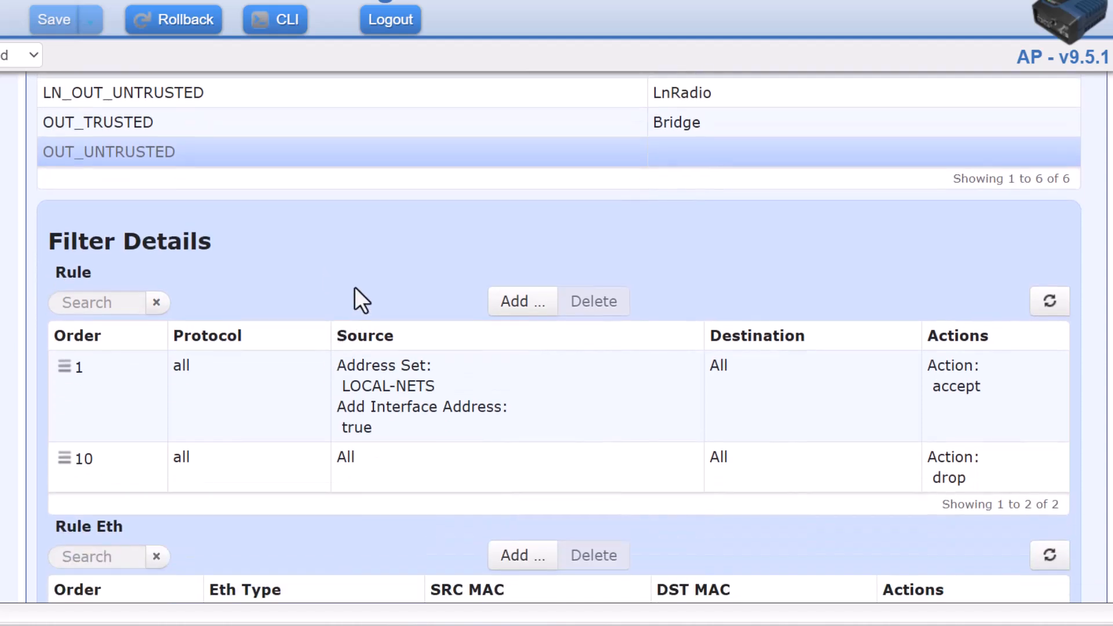
scroll(451, 248, down, 2)
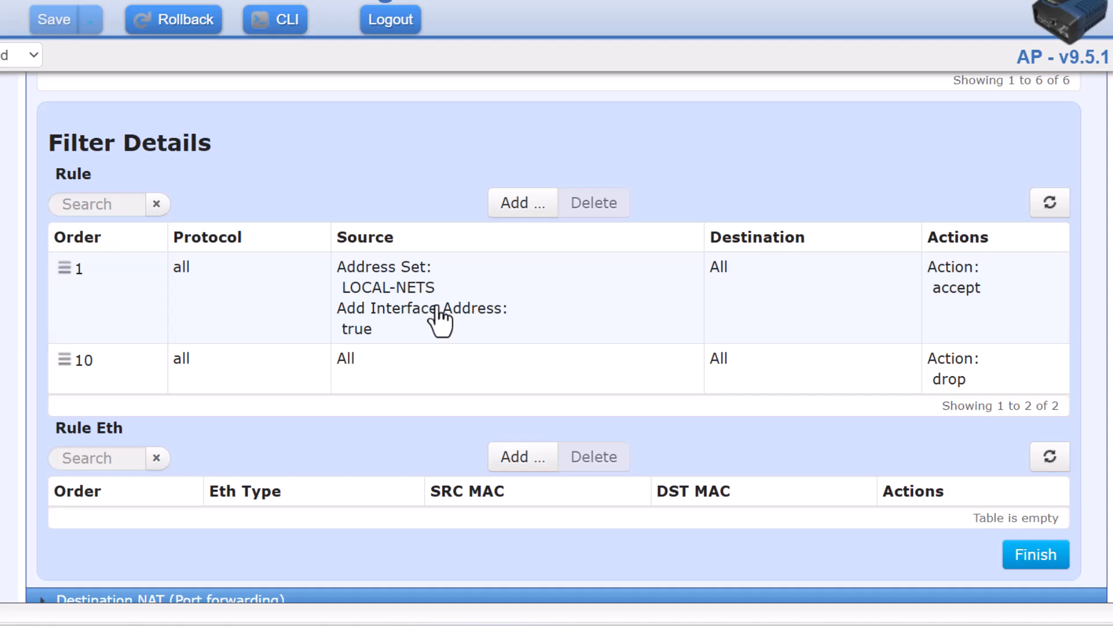
scroll(439, 322, up, 5)
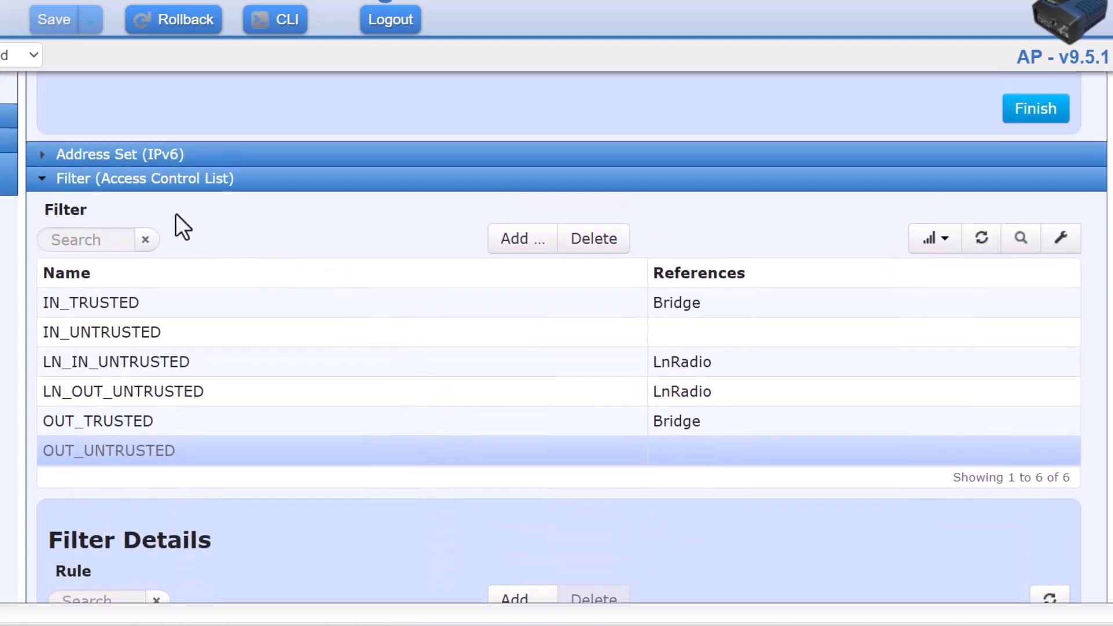
scroll(152, 206, up, 5)
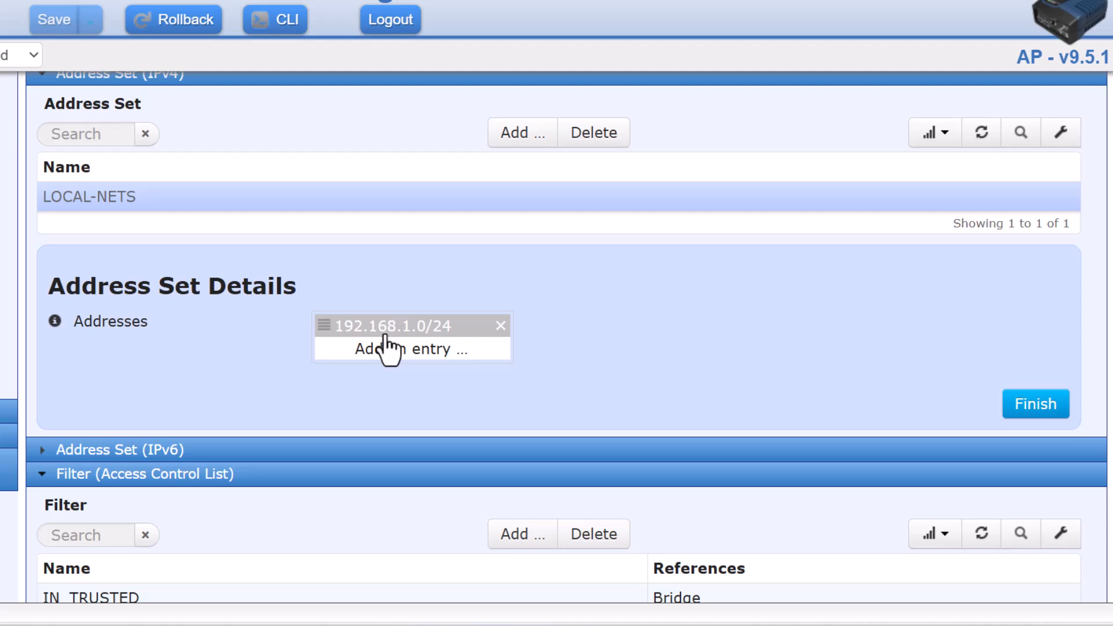
scroll(455, 393, down, 10)
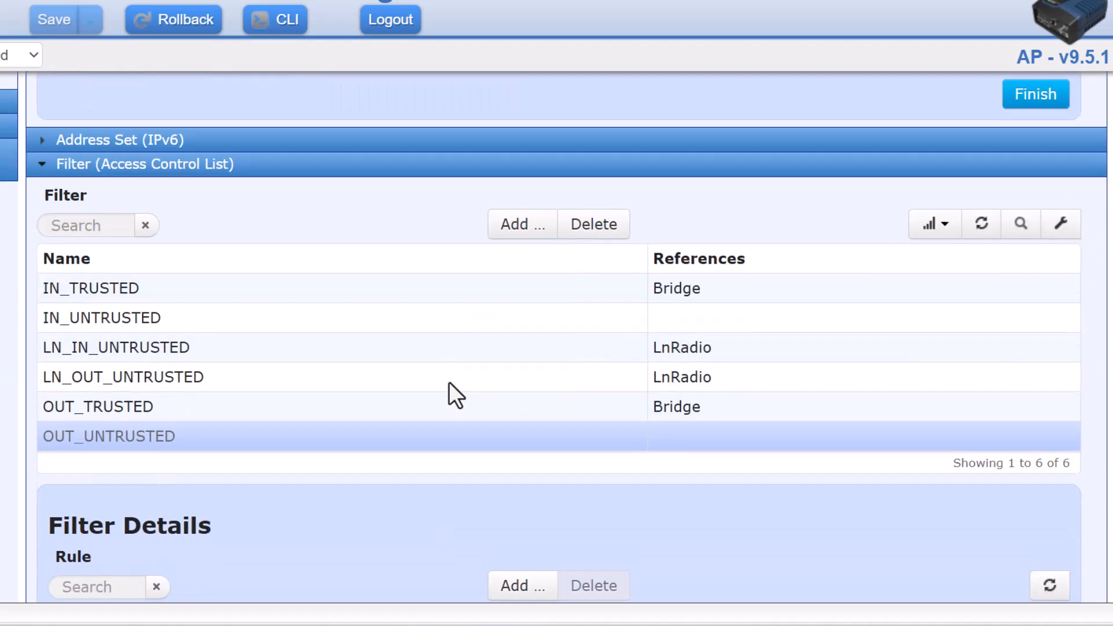
scroll(449, 383, down, 2)
scroll(453, 393, up, 2)
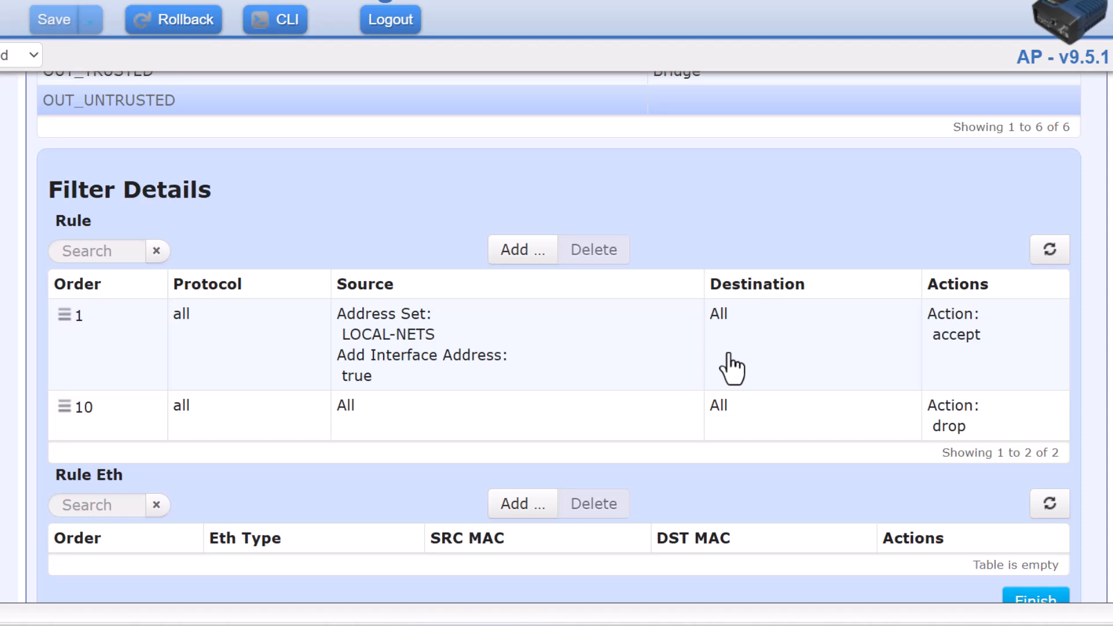
scroll(411, 376, up, 1)
scroll(411, 376, up, 3)
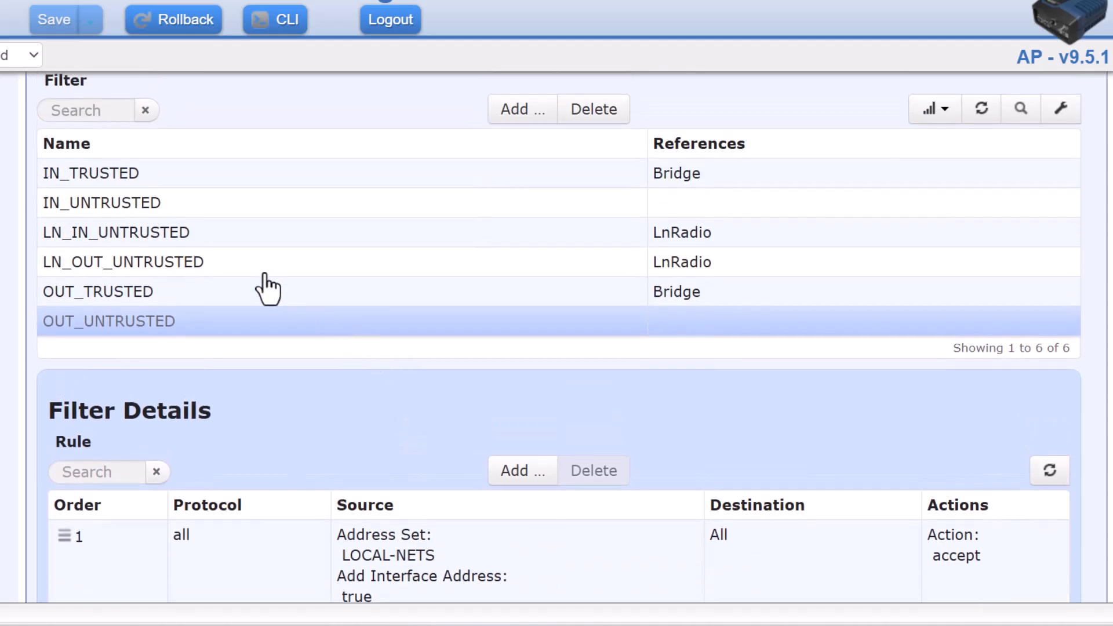
Review IN_UNTRUSTED's icmp, dns and https/netconf/ssh accept rules and drop-all rule 10.
click(147, 214)
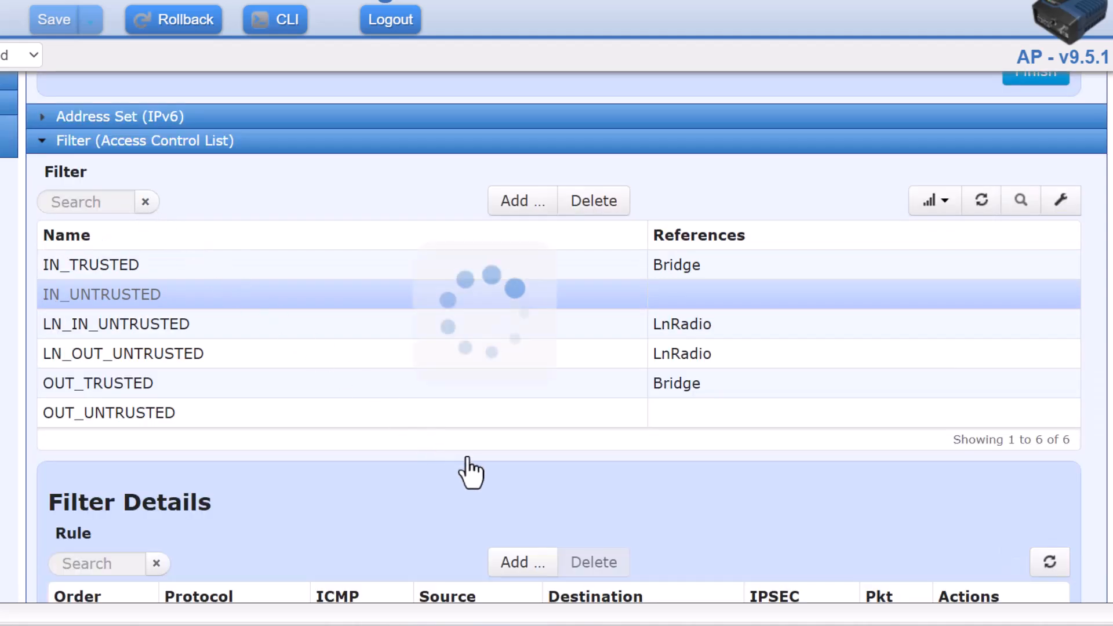
scroll(468, 457, down, 5)
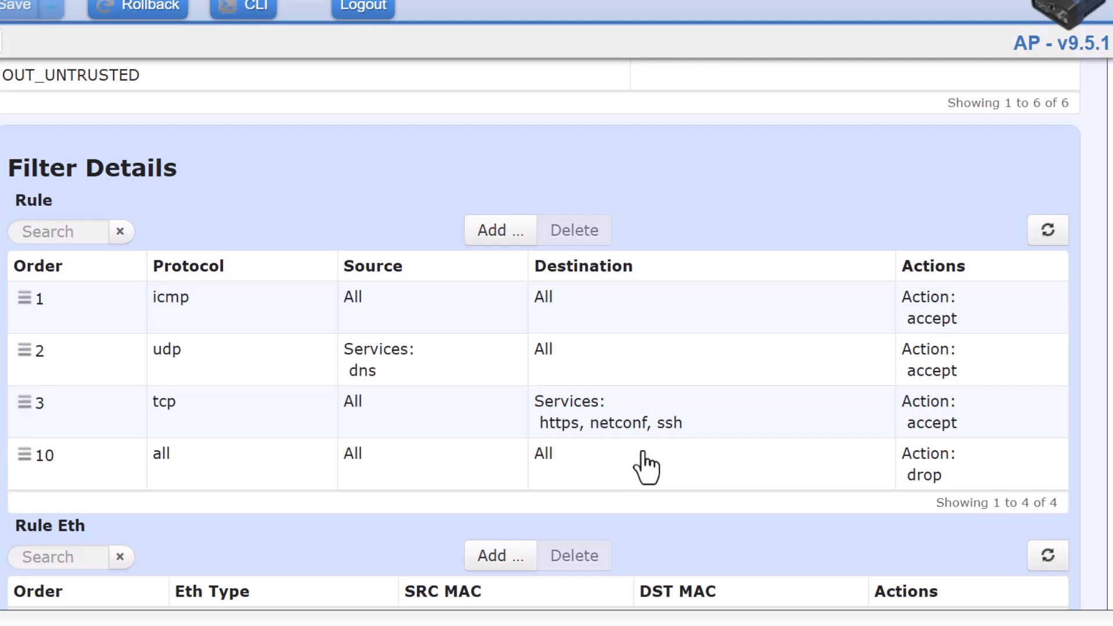
scroll(644, 467, down, 4)
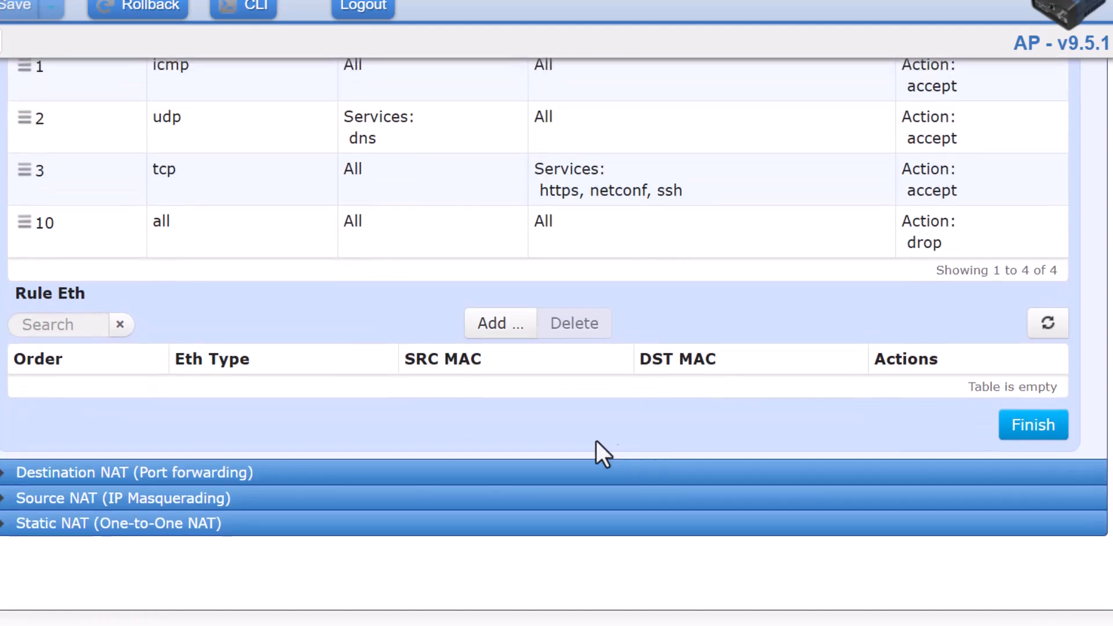
scroll(301, 383, up, 7)
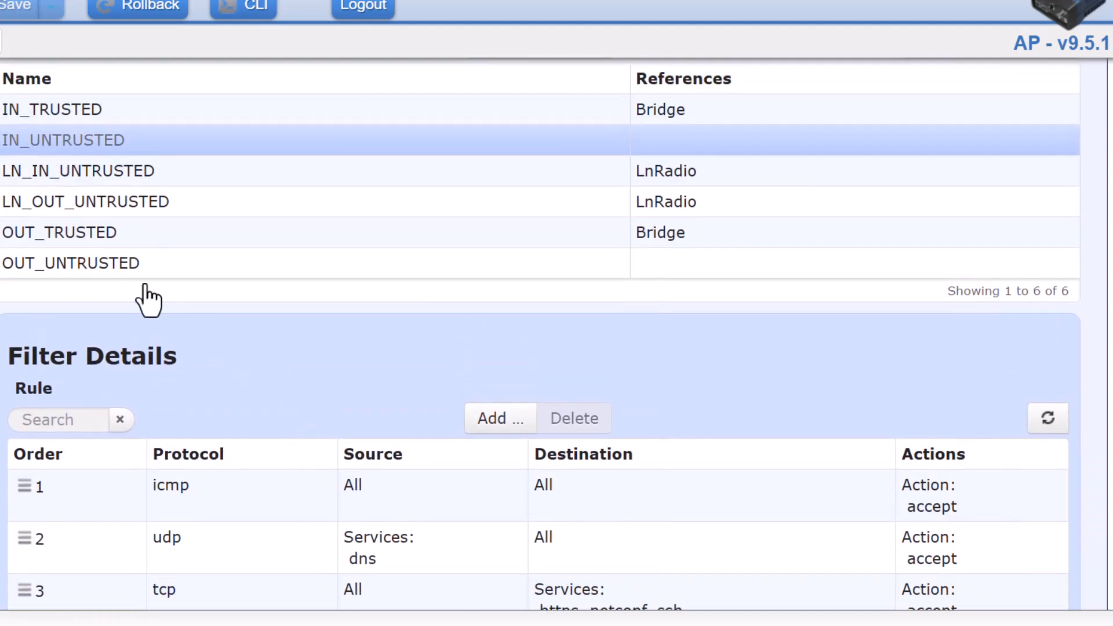
Show OUT_UNTRUSTED's rule 1 accepting LOCAL-NETS and rule 10 dropping all traffic.
click(113, 266)
scroll(186, 353, up, 2)
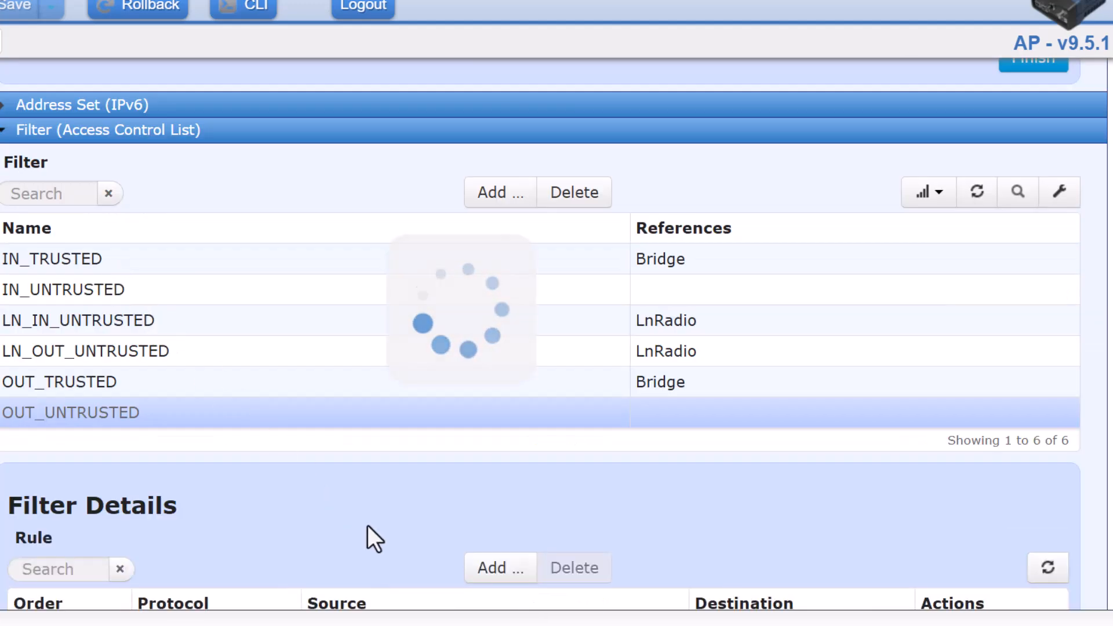
scroll(368, 525, down, 3)
scroll(370, 434, down, 2)
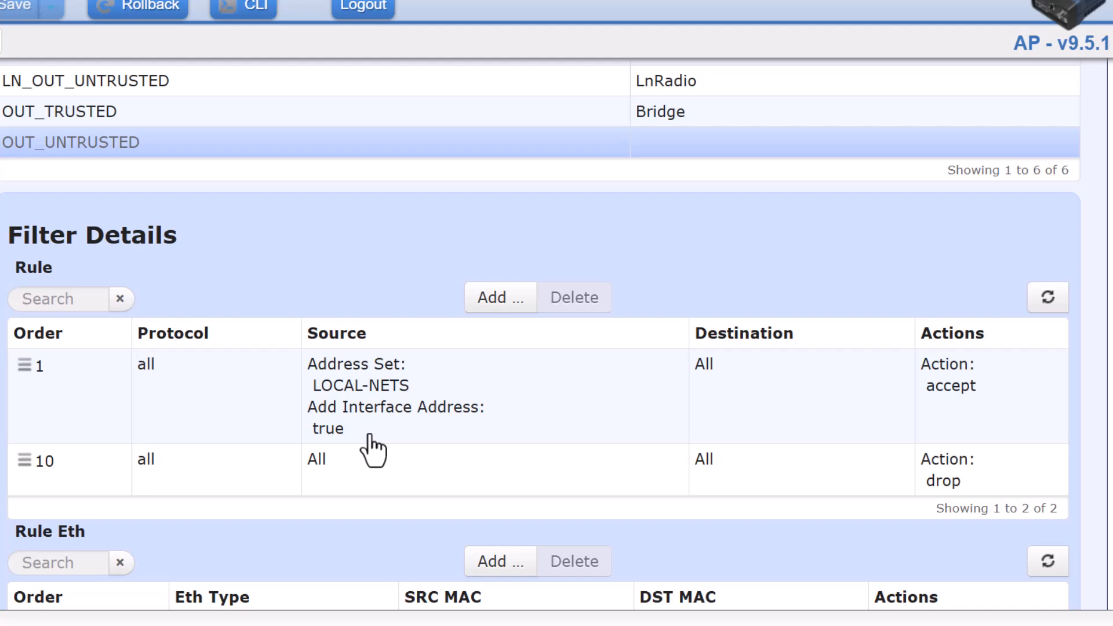
Return to the Filter (Access Control List) table listing the six filters.
scroll(392, 426, up, 1)
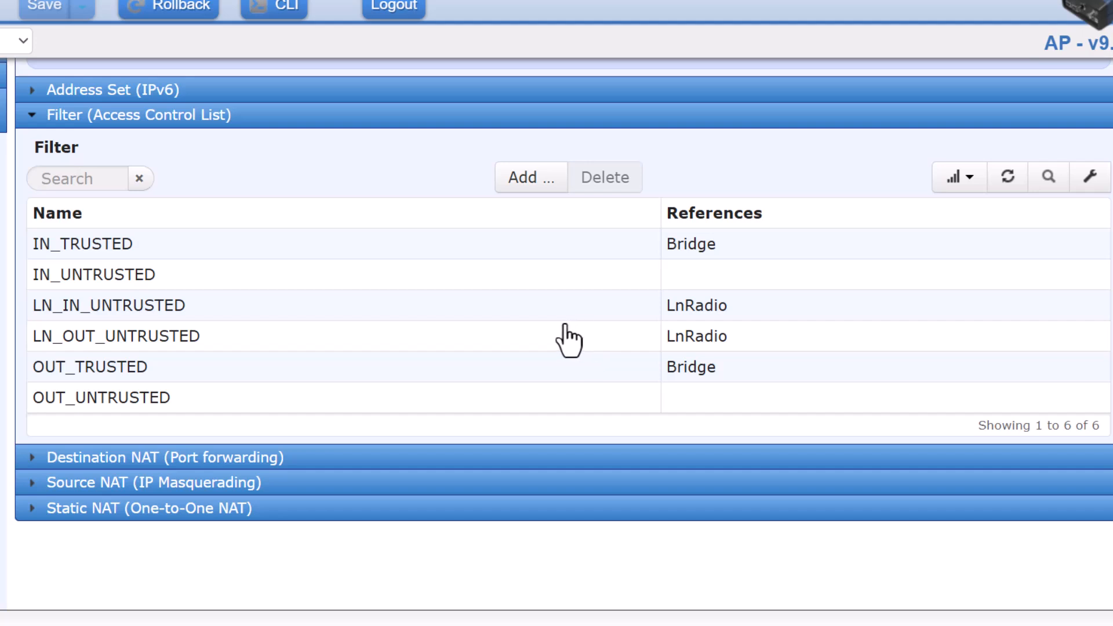
Review LN_IN_UNTRUSTED's nine port-range accept rules and drop-all rule 10.
click(227, 308)
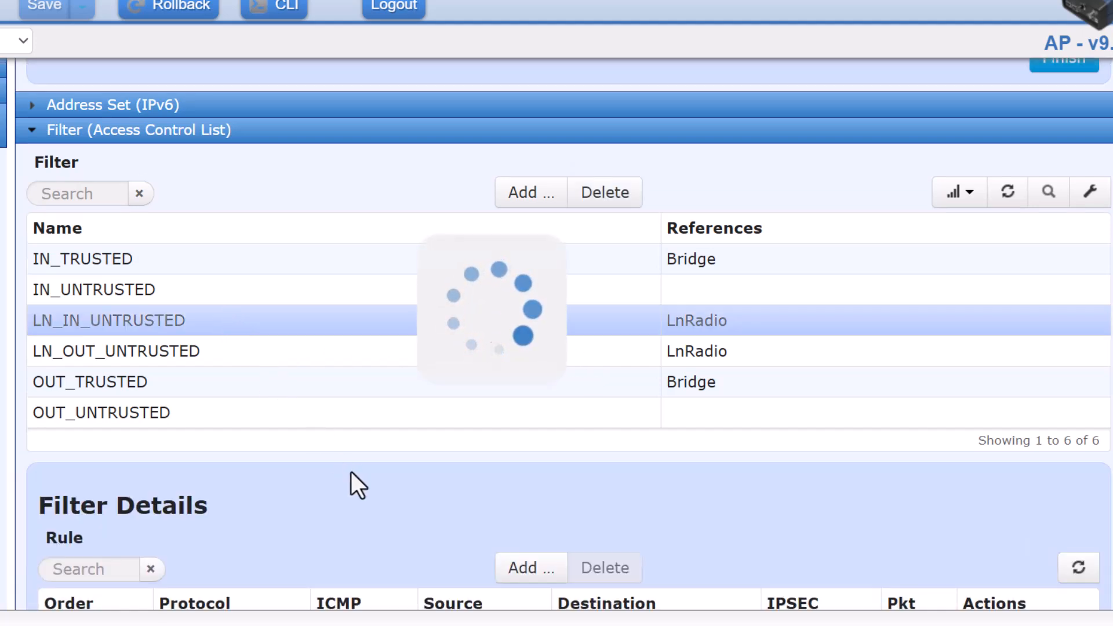
scroll(350, 472, down, 6)
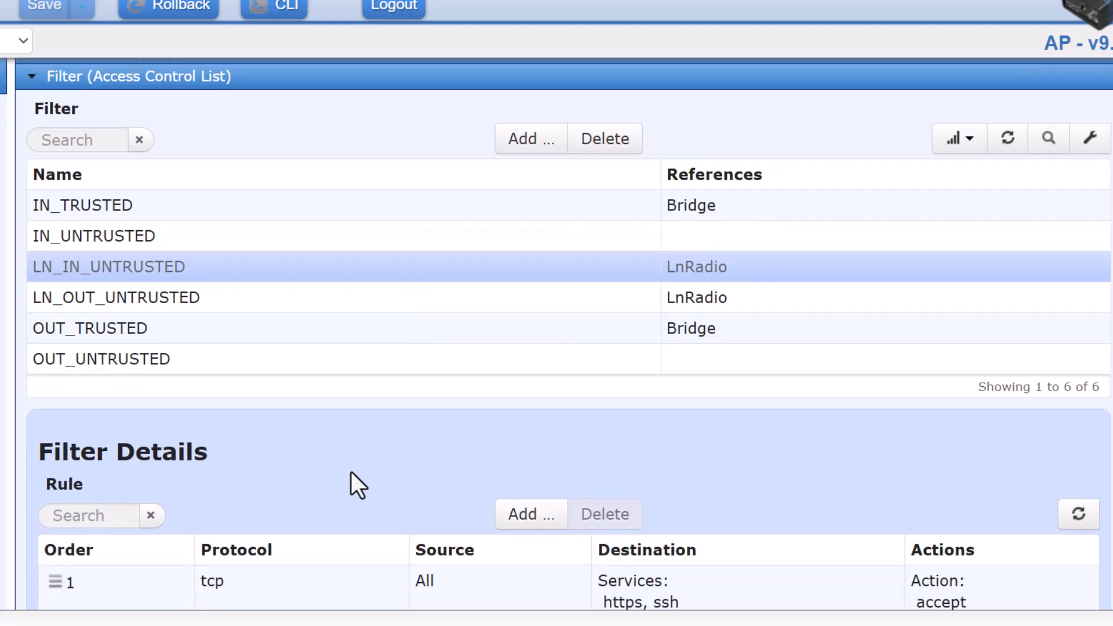
scroll(350, 472, down, 2)
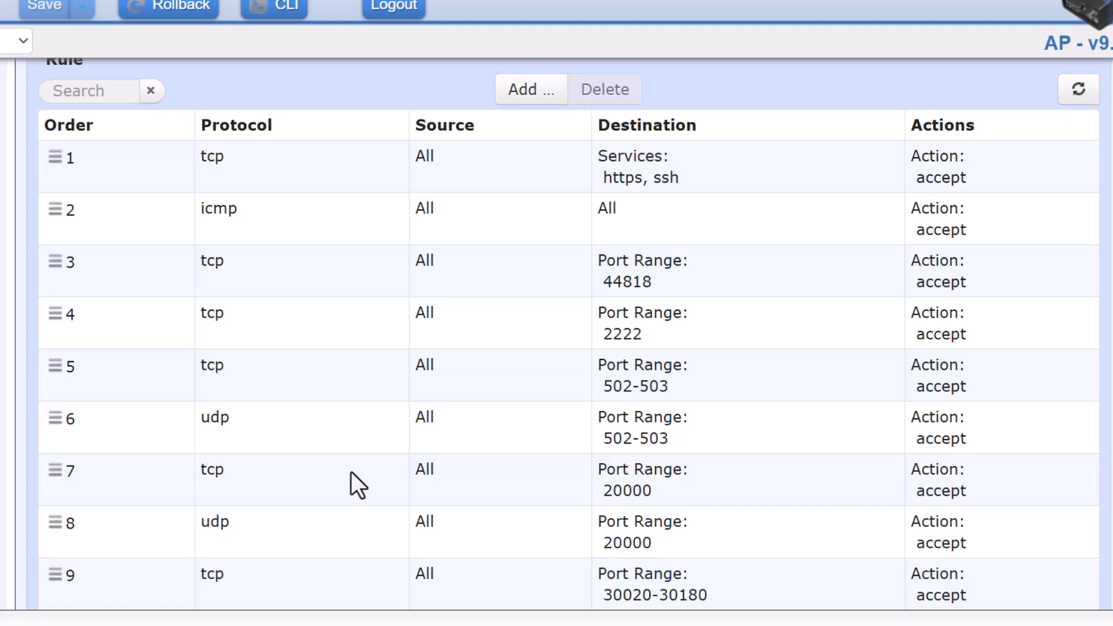
scroll(351, 471, down, 1)
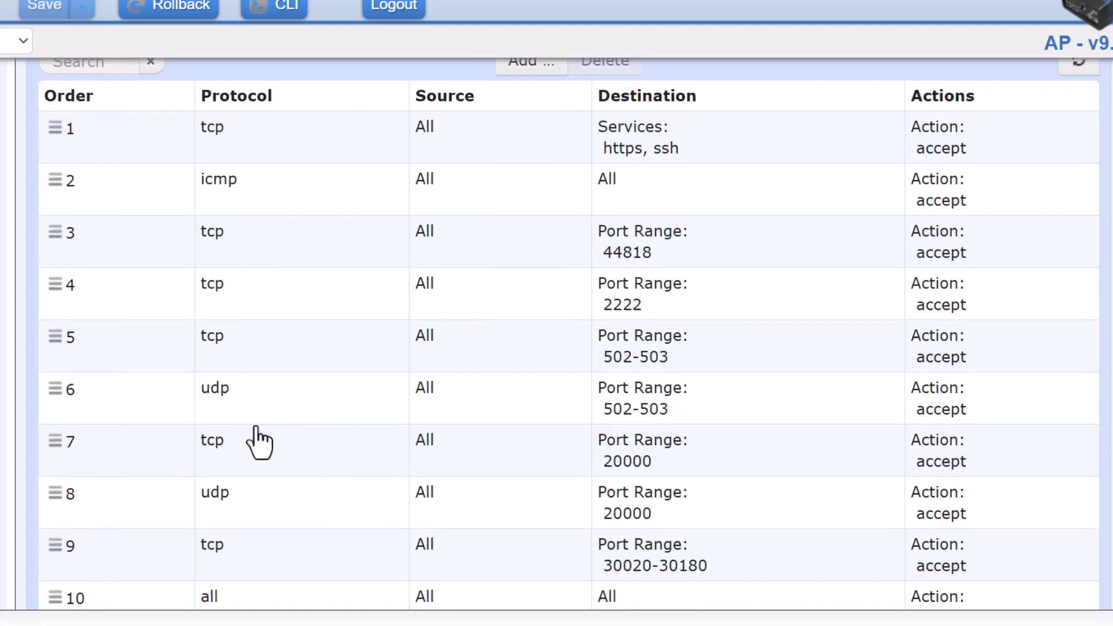
scroll(260, 444, down, 2)
scroll(259, 443, up, 2)
scroll(259, 444, down, 1)
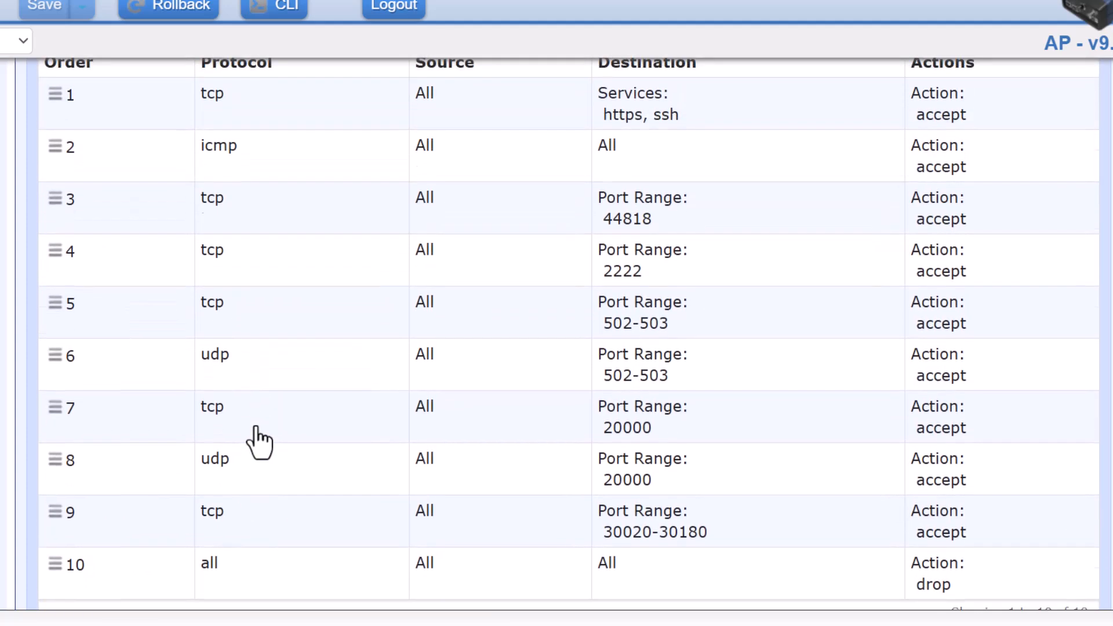
scroll(259, 443, up, 1)
scroll(259, 444, up, 1)
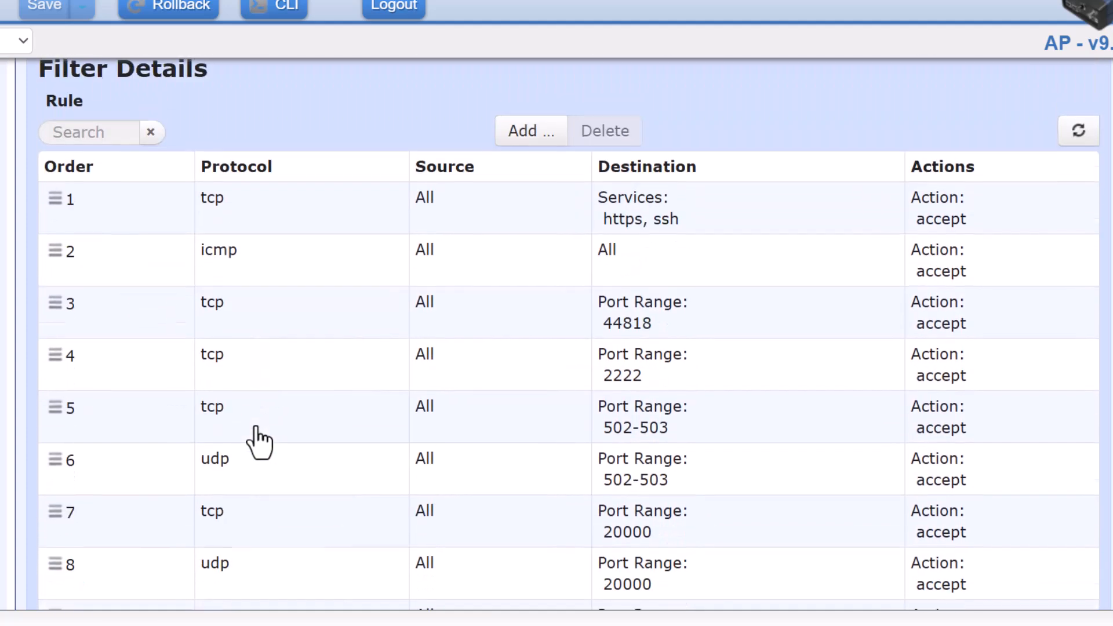
scroll(259, 444, down, 1)
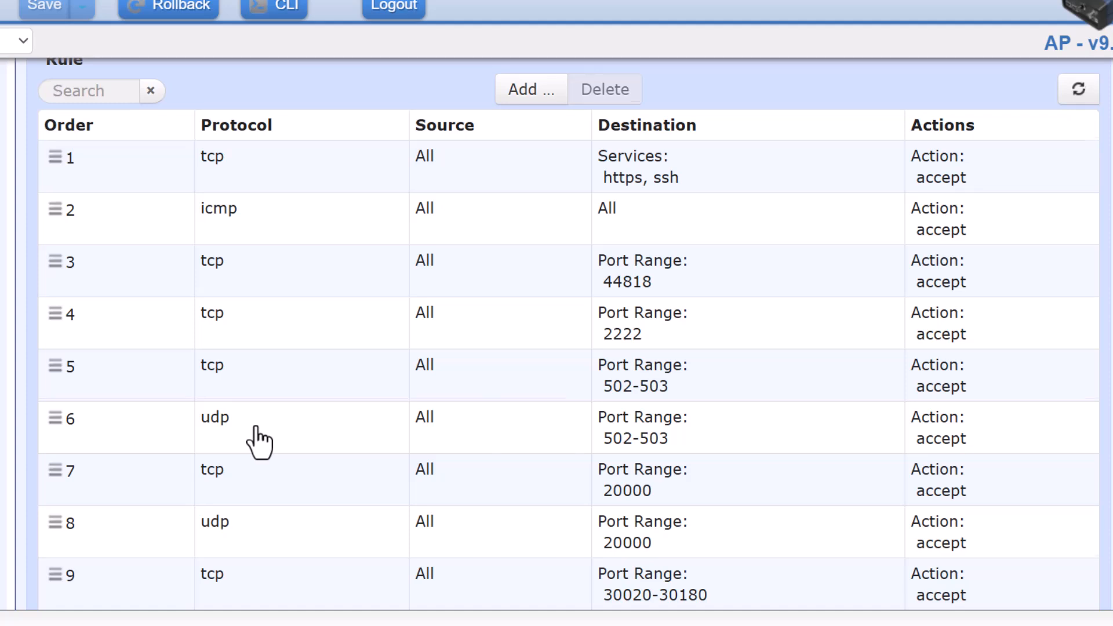
scroll(259, 444, down, 3)
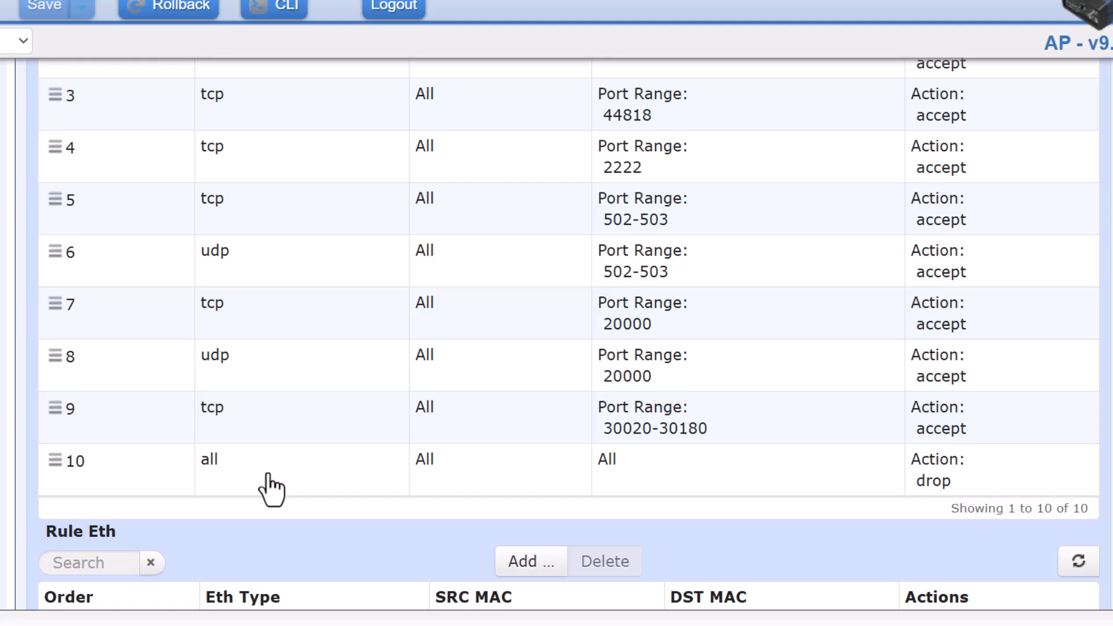
scroll(271, 489, up, 2)
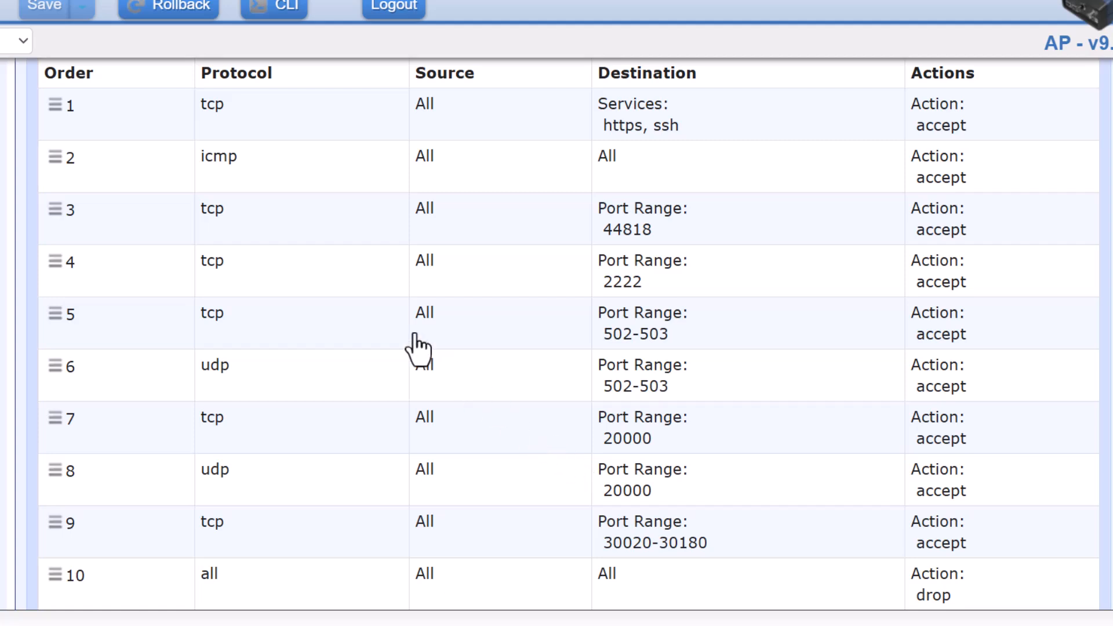
scroll(415, 334, up, 1)
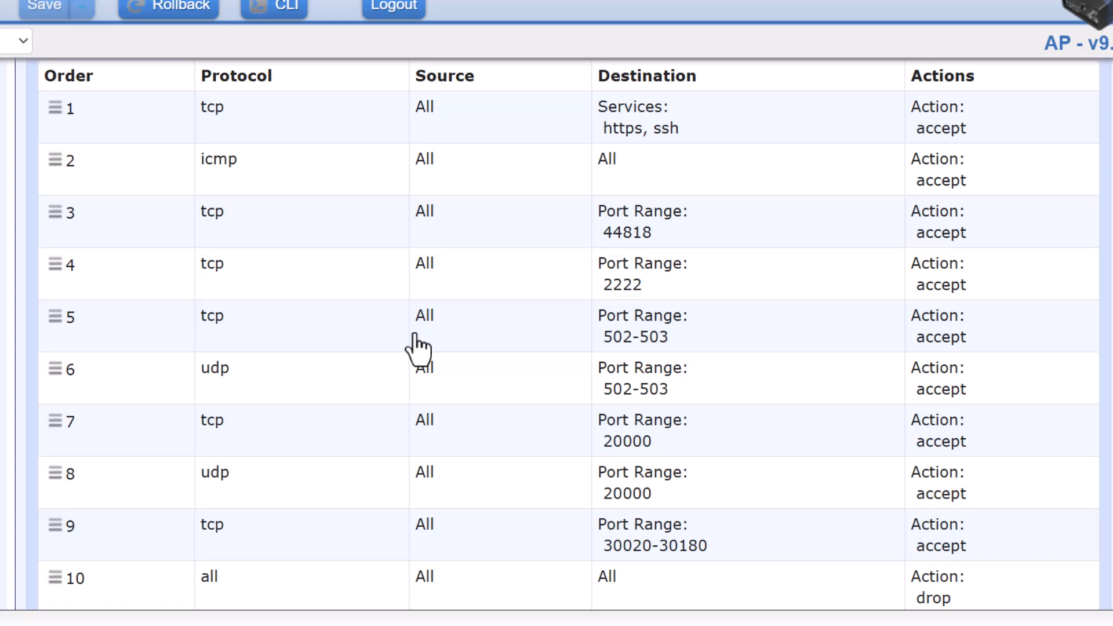
click(242, 287)
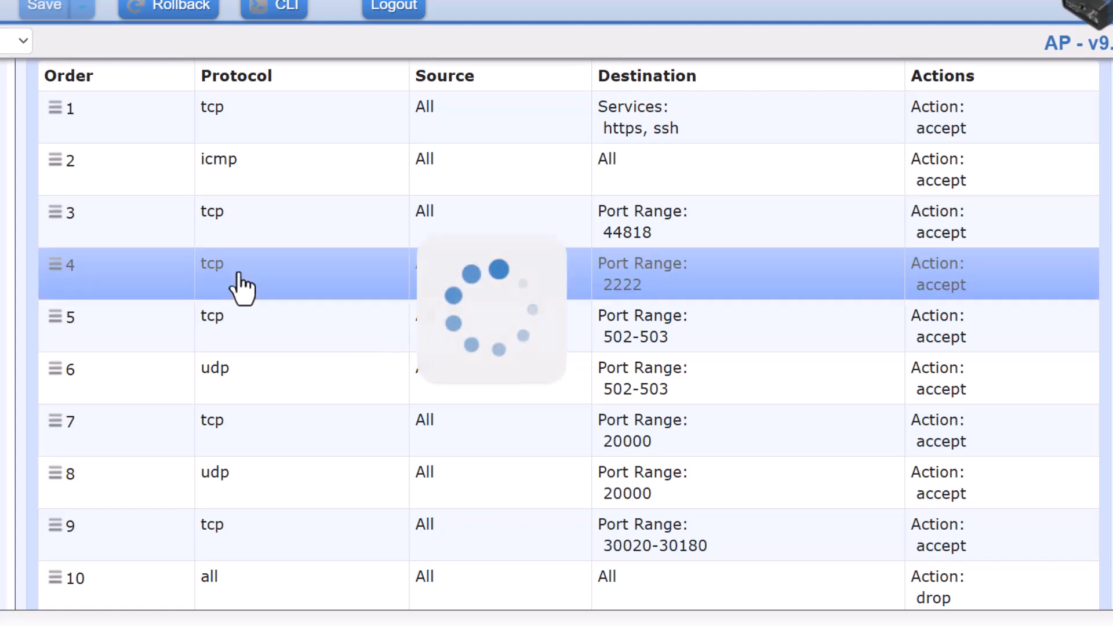
scroll(311, 302, down, 1)
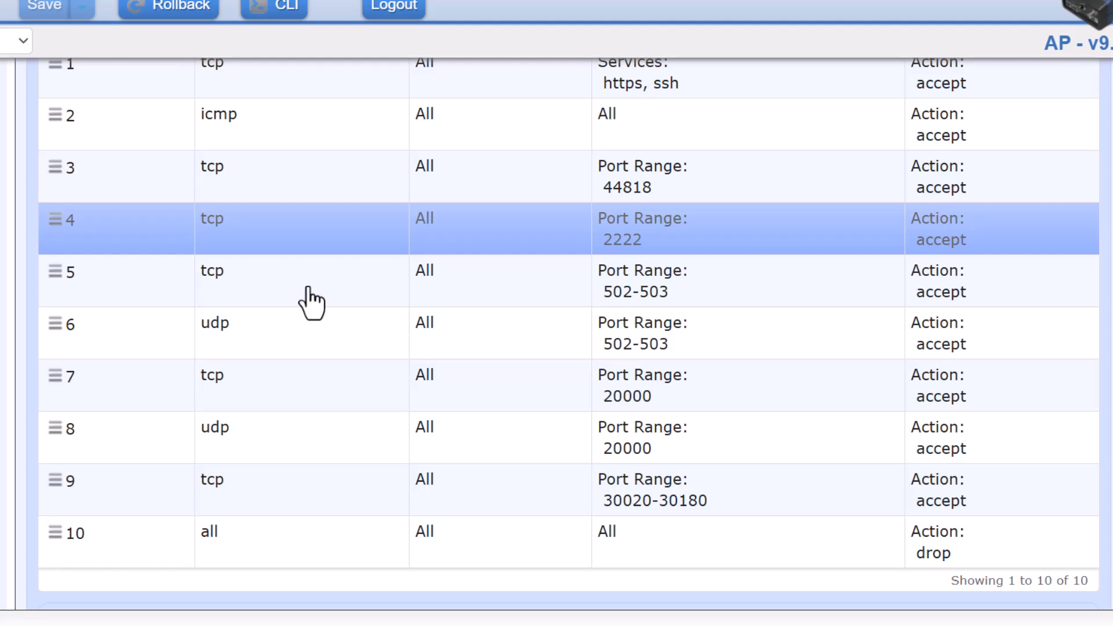
click(244, 290)
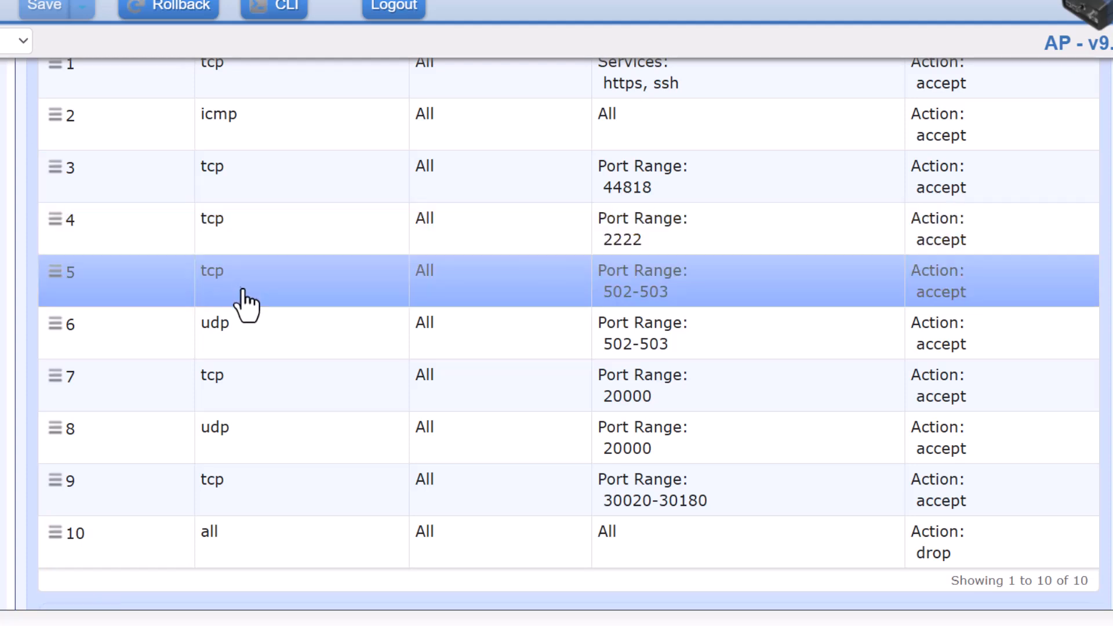
click(261, 347)
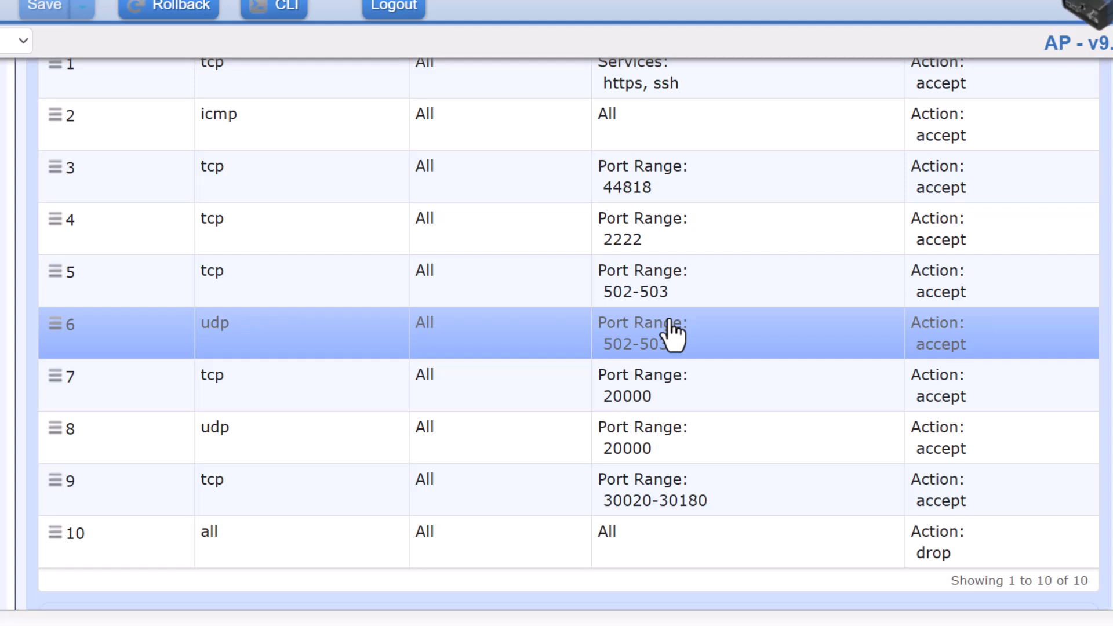
click(271, 402)
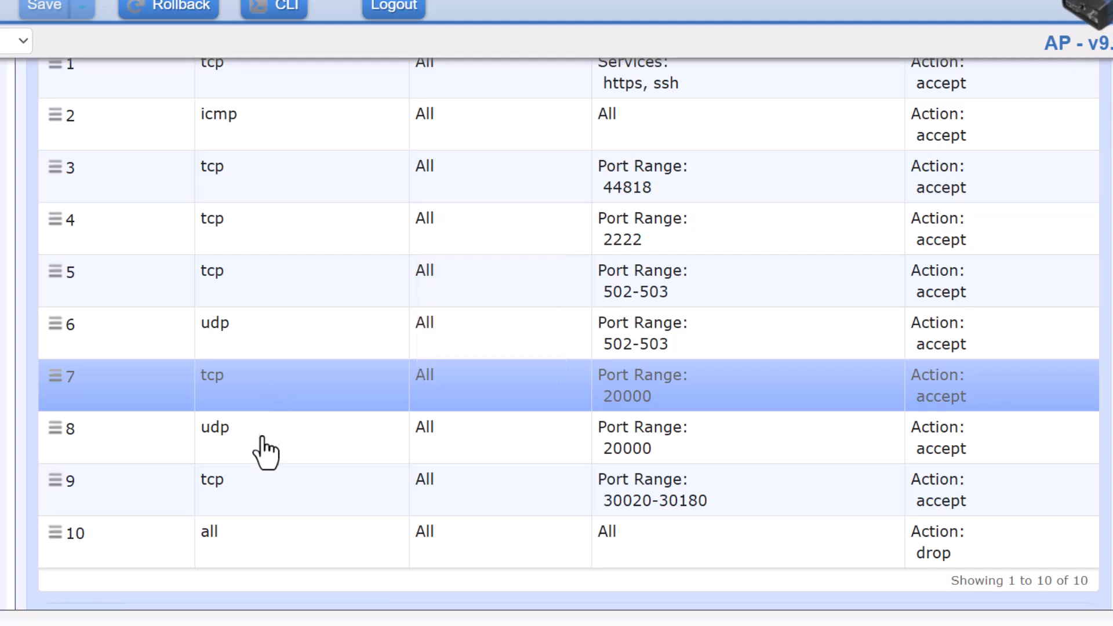
click(291, 444)
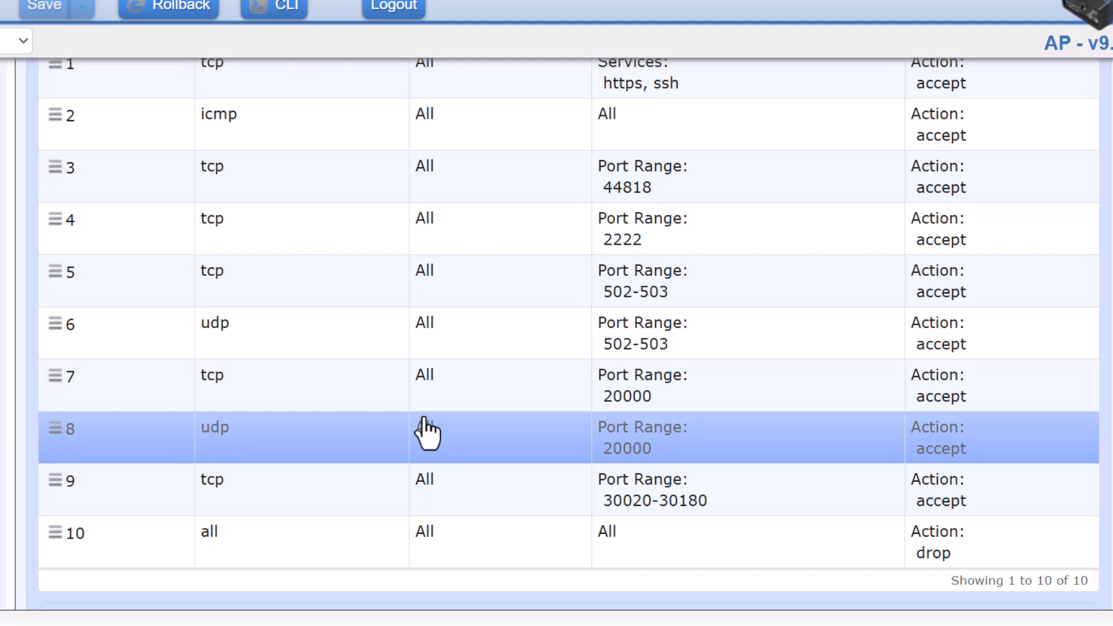
scroll(427, 432, down, 2)
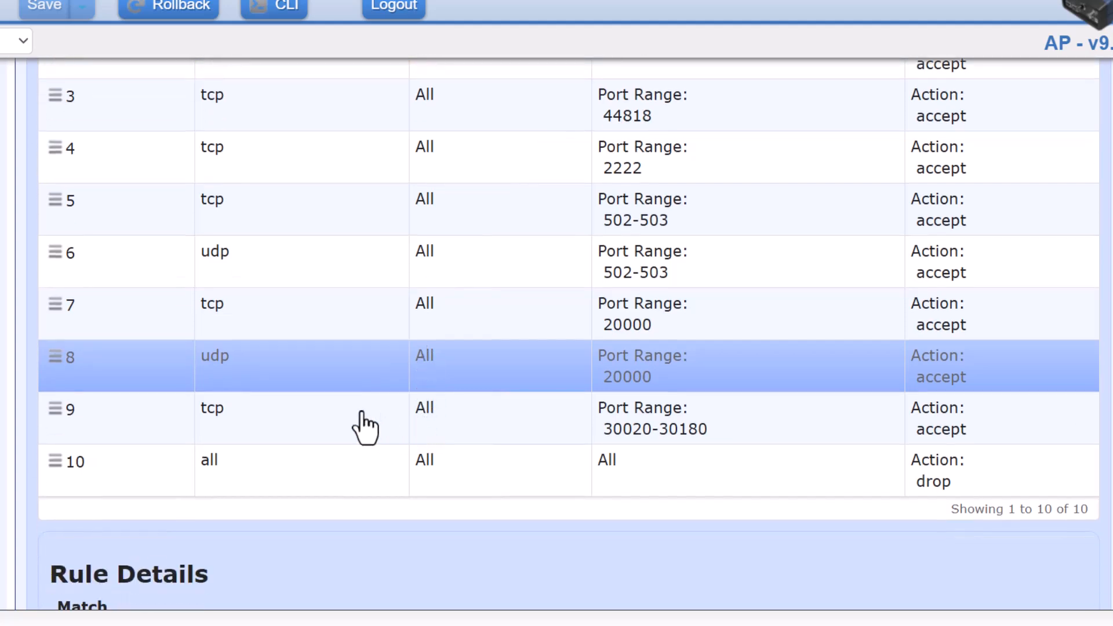
click(305, 423)
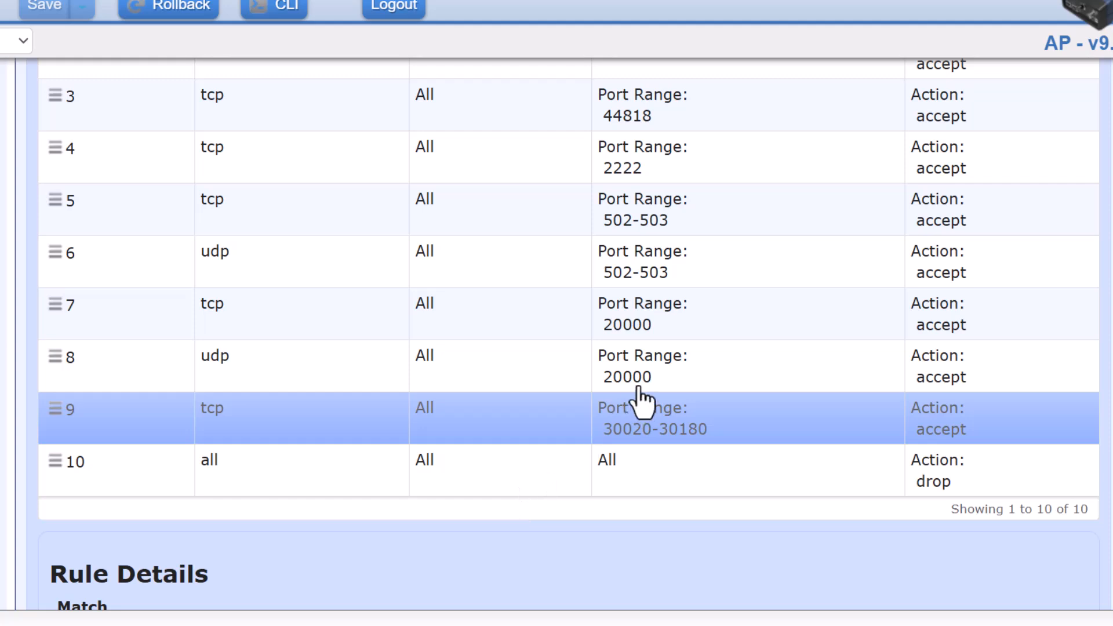
scroll(641, 400, up, 3)
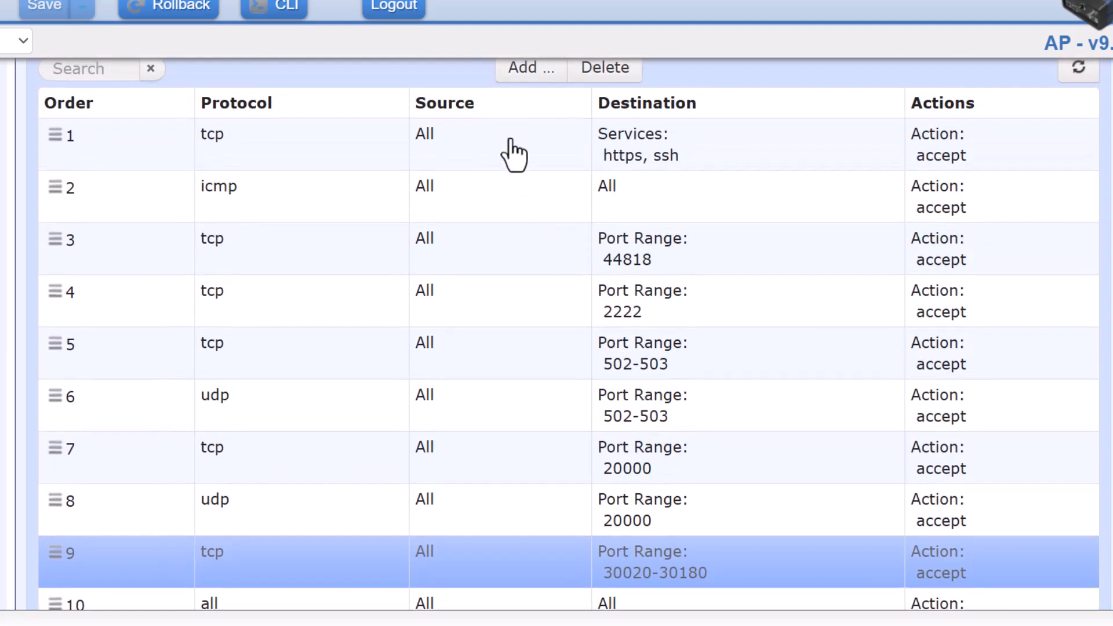
Load rule 1 and review its tcp protocol with https and SSH destination services.
click(399, 147)
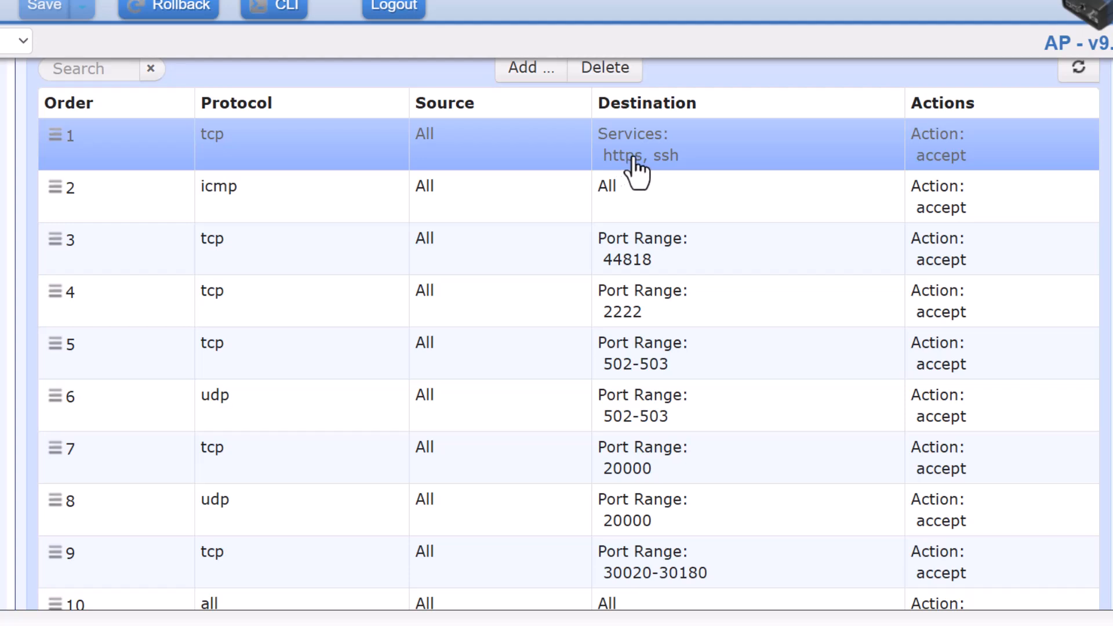
scroll(638, 171, down, 10)
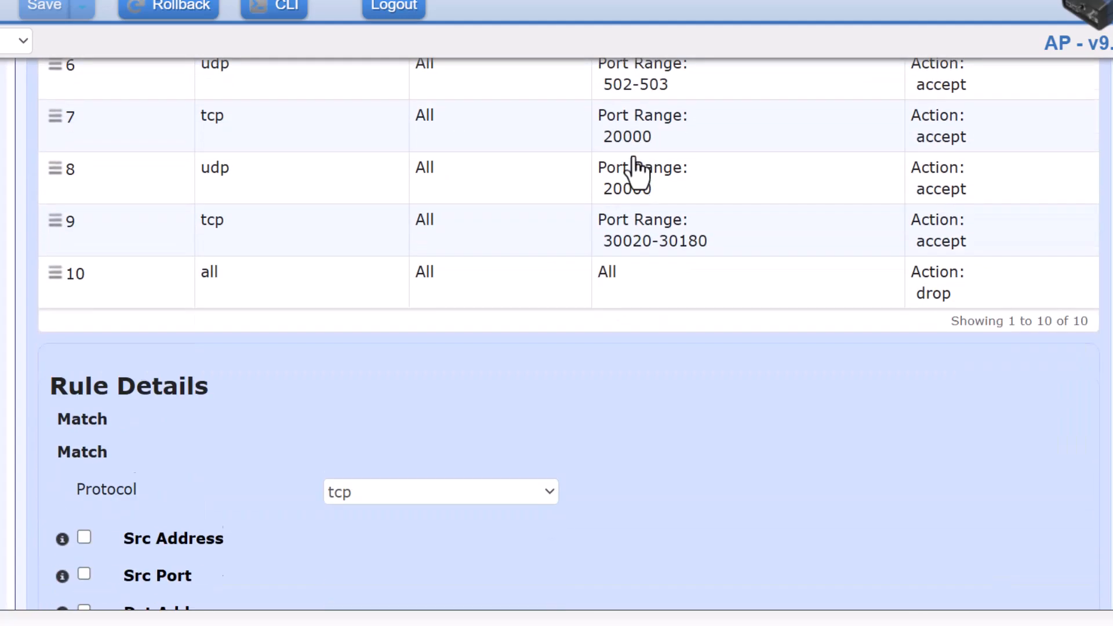
scroll(635, 165, down, 1)
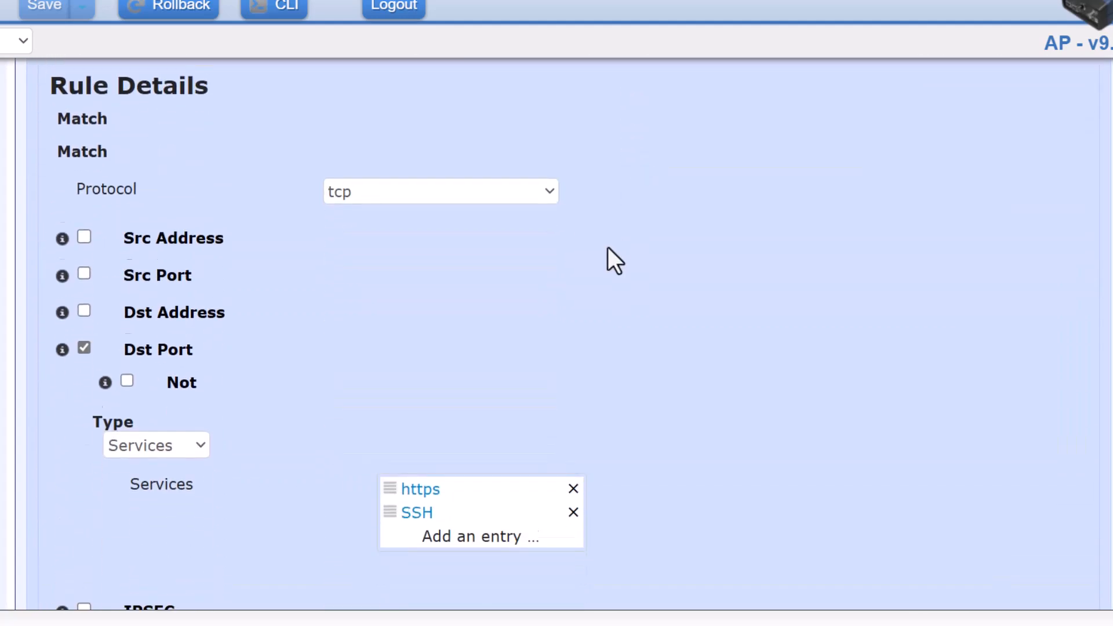
scroll(608, 248, down, 1)
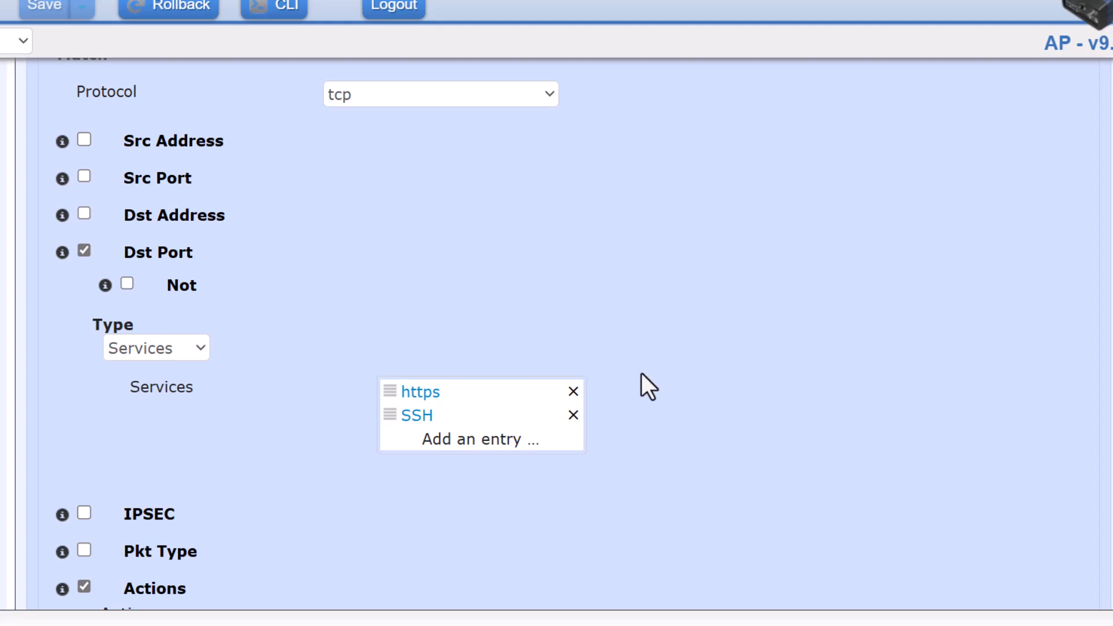
scroll(641, 373, up, 5)
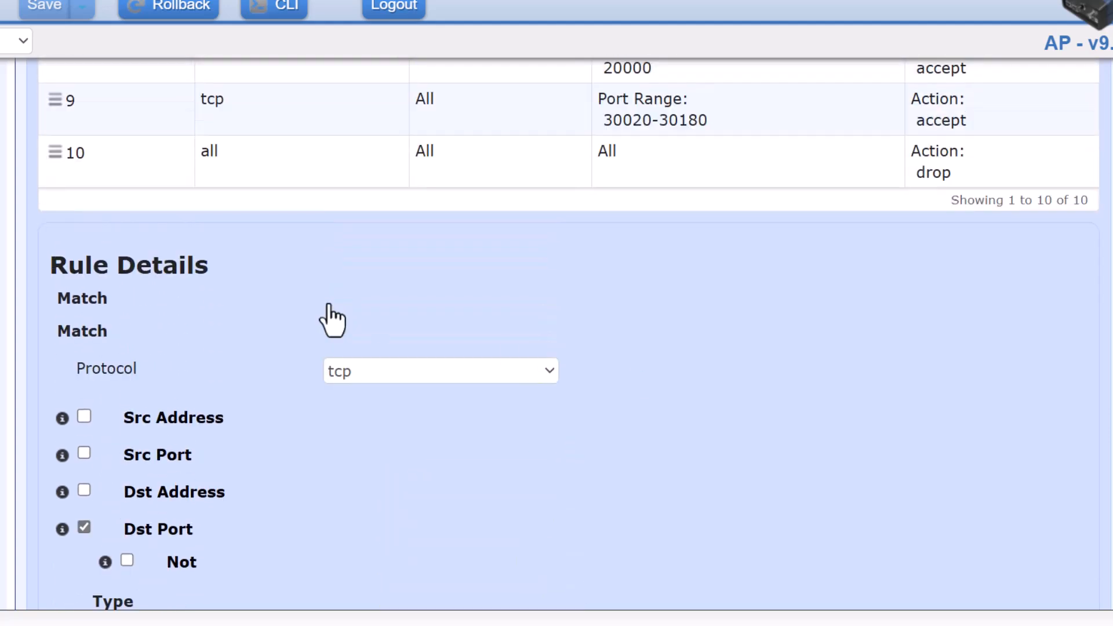
scroll(381, 485, down, 3)
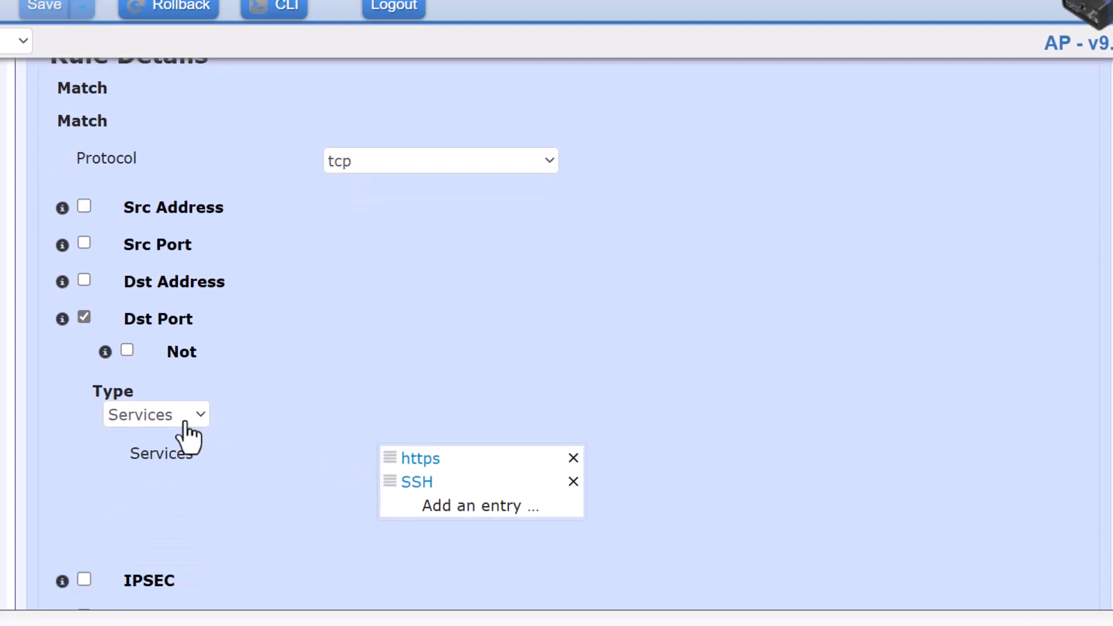
scroll(504, 432, down, 2)
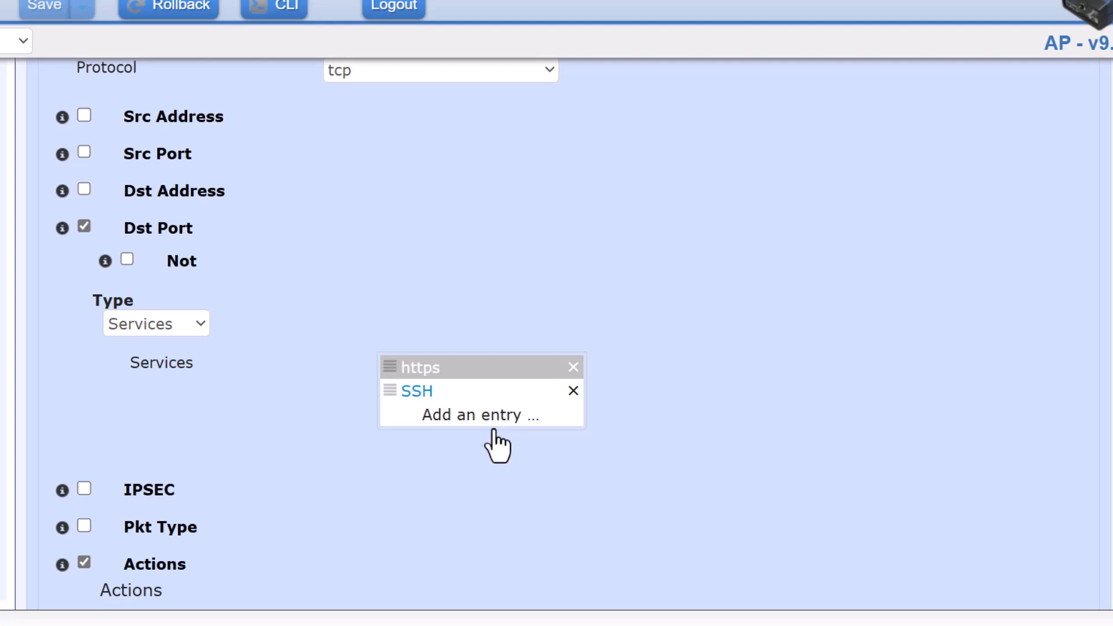
Add a new service entry to rule 1 and browse the service list without choosing one.
click(450, 427)
click(459, 458)
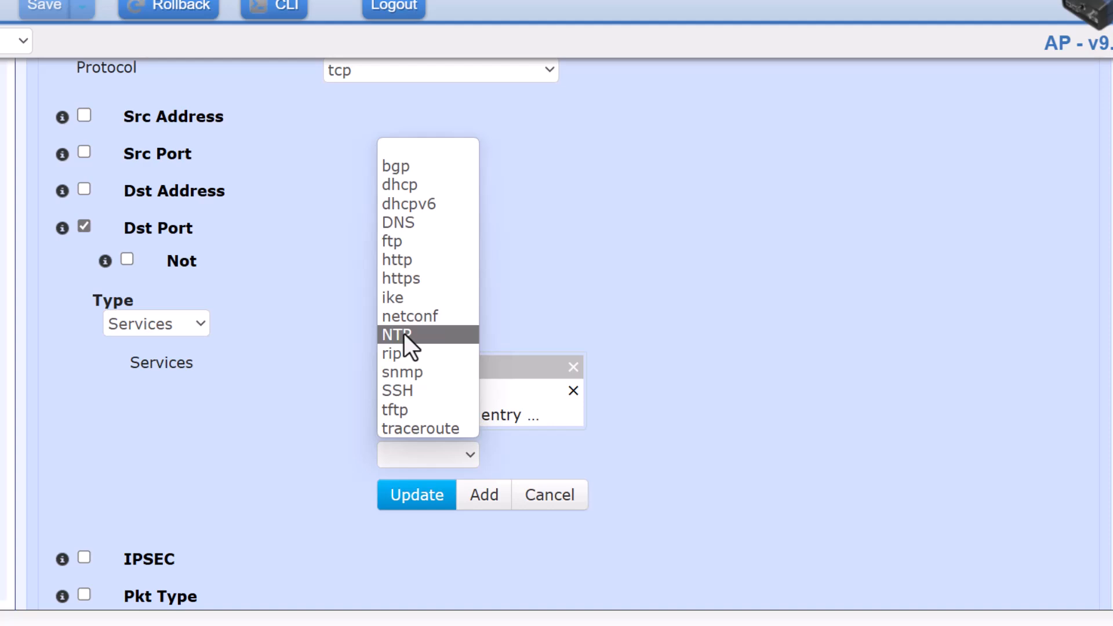
key(Down)
key(Down)
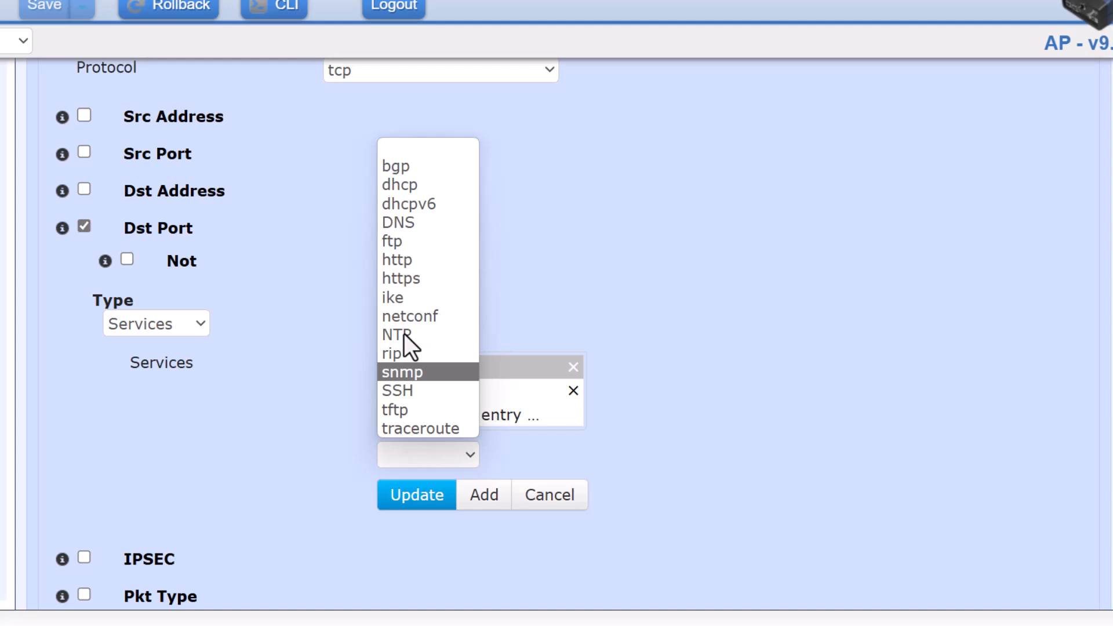
key(Down)
key(Down)
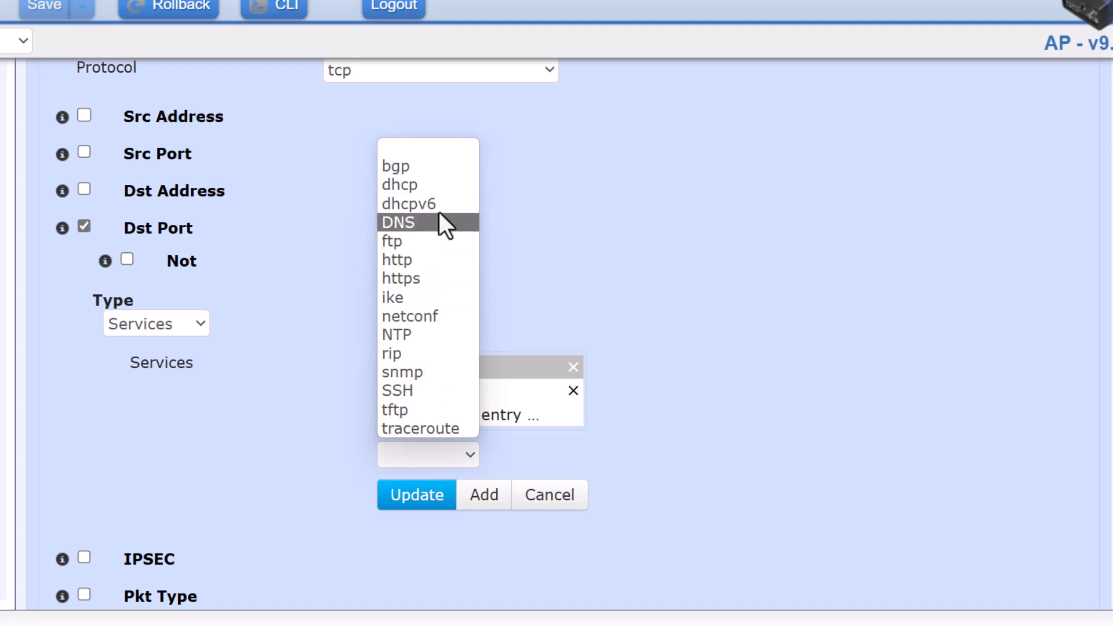
click(683, 344)
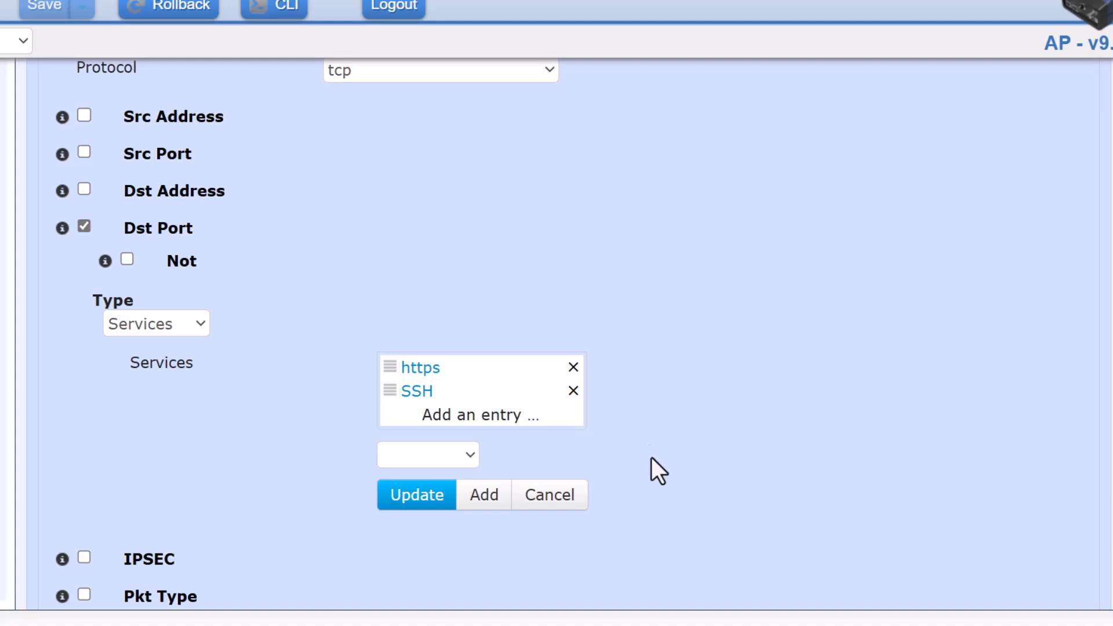
scroll(652, 458, up, 1)
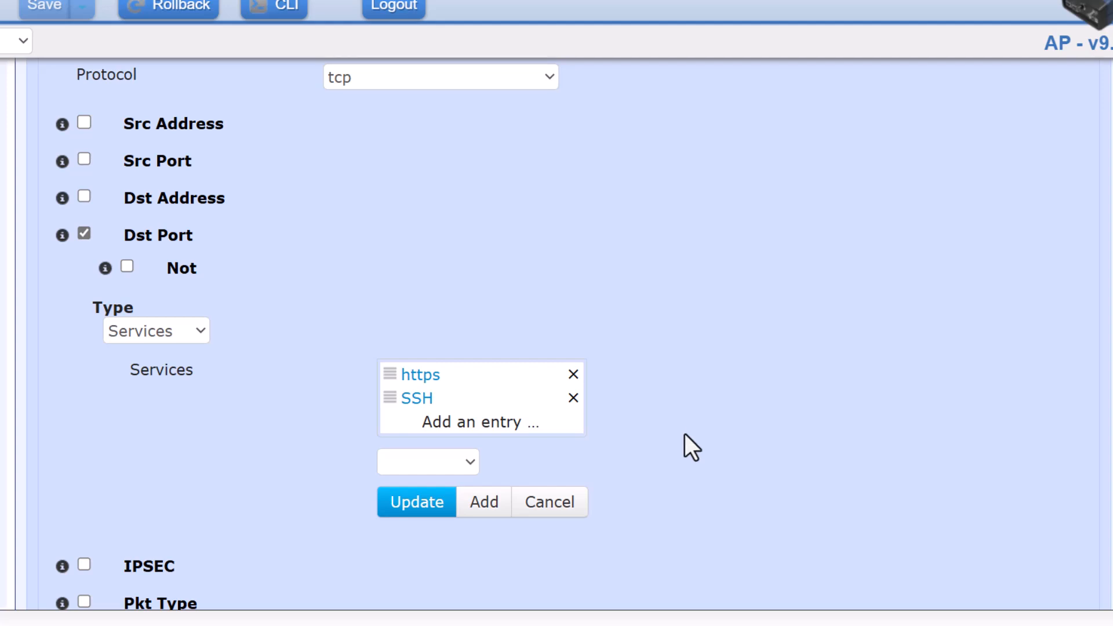
scroll(719, 470, down, 3)
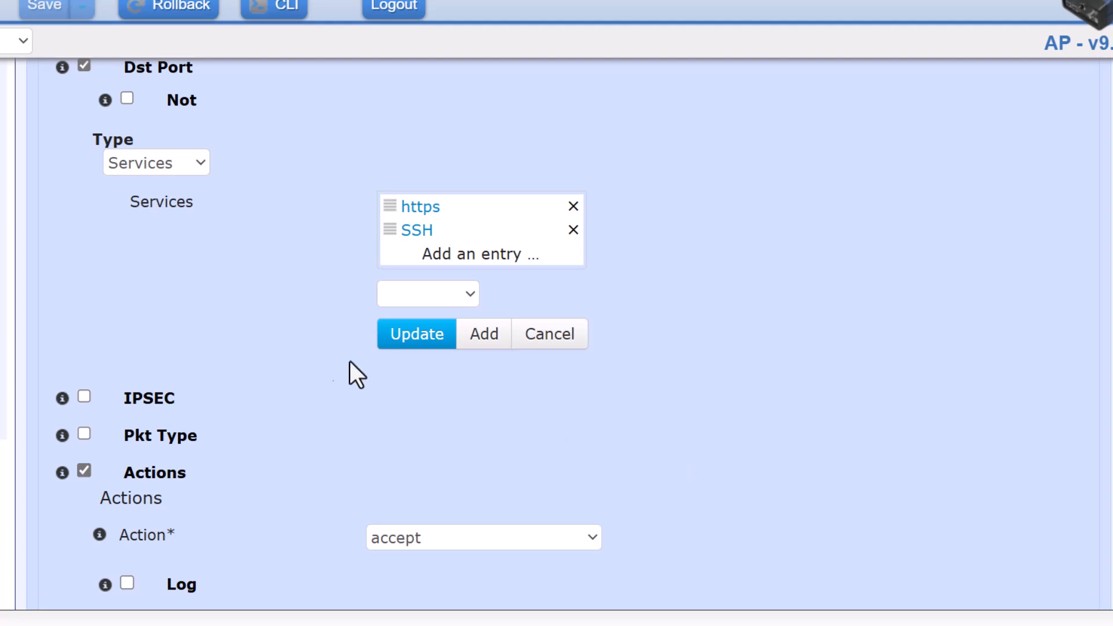
scroll(187, 314, down, 2)
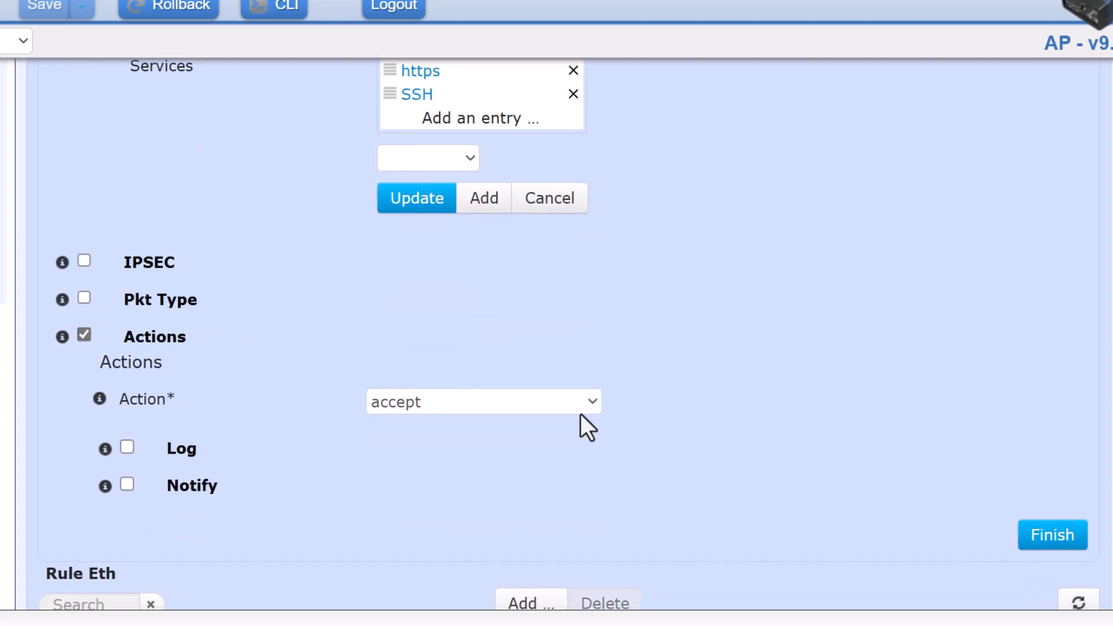
Save rule 1's changes and load rule 4 (tcp port 2222) into Rule Details.
click(1056, 539)
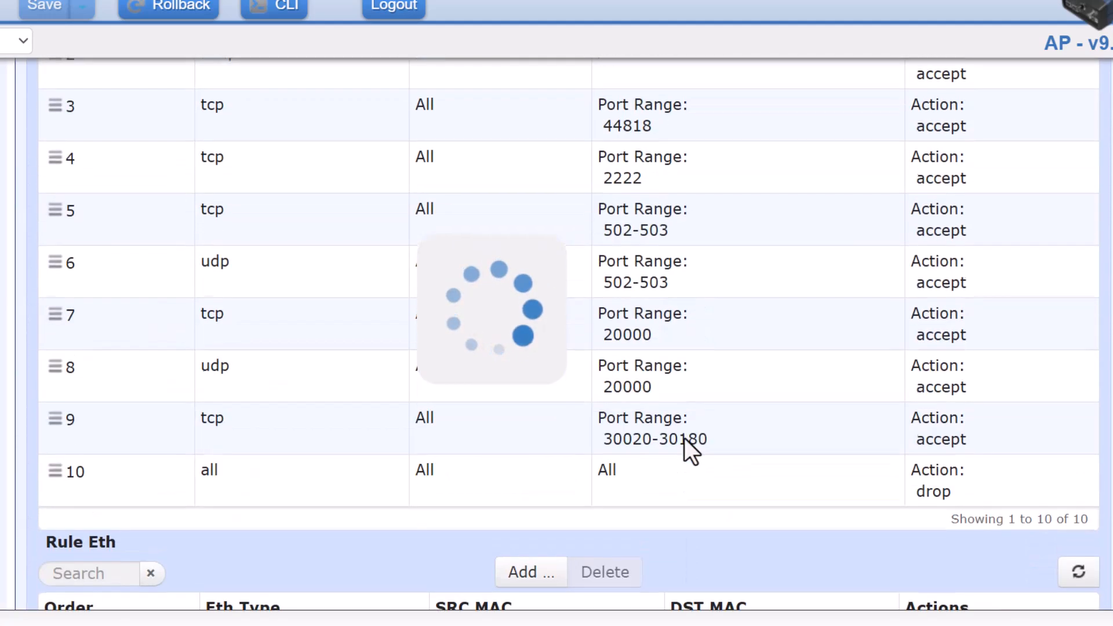
scroll(601, 410, up, 2)
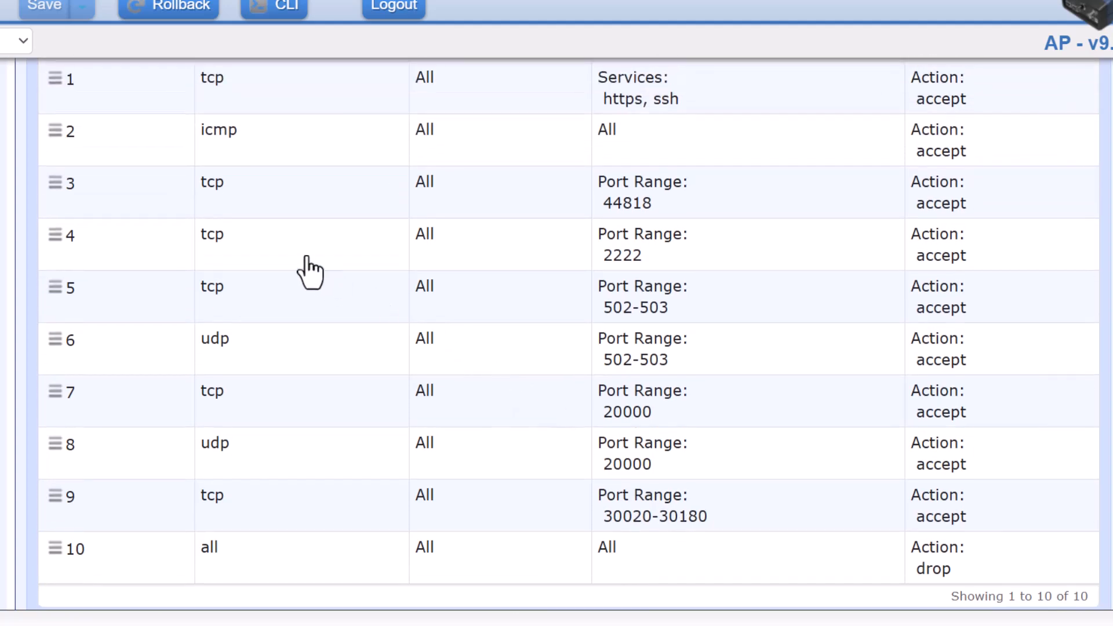
scroll(331, 302, up, 1)
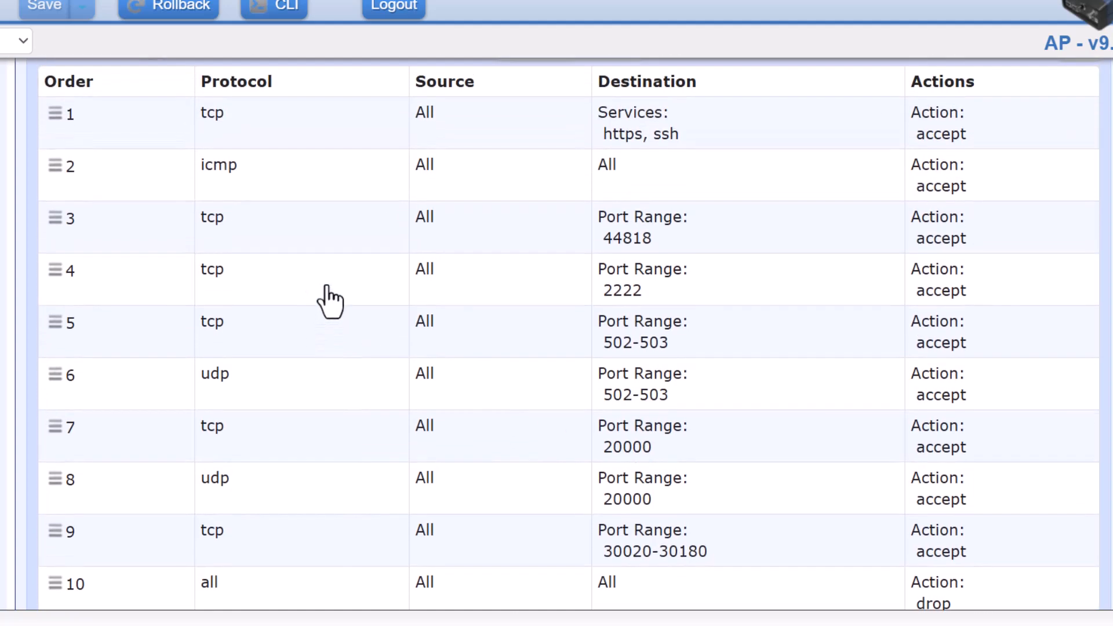
click(562, 282)
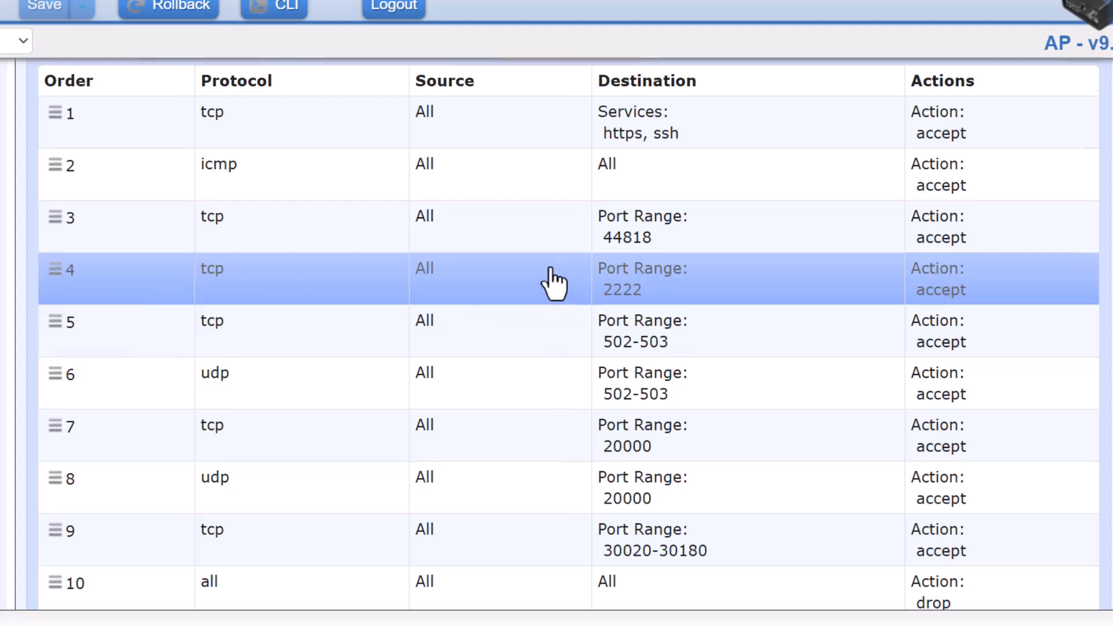
scroll(555, 284, down, 7)
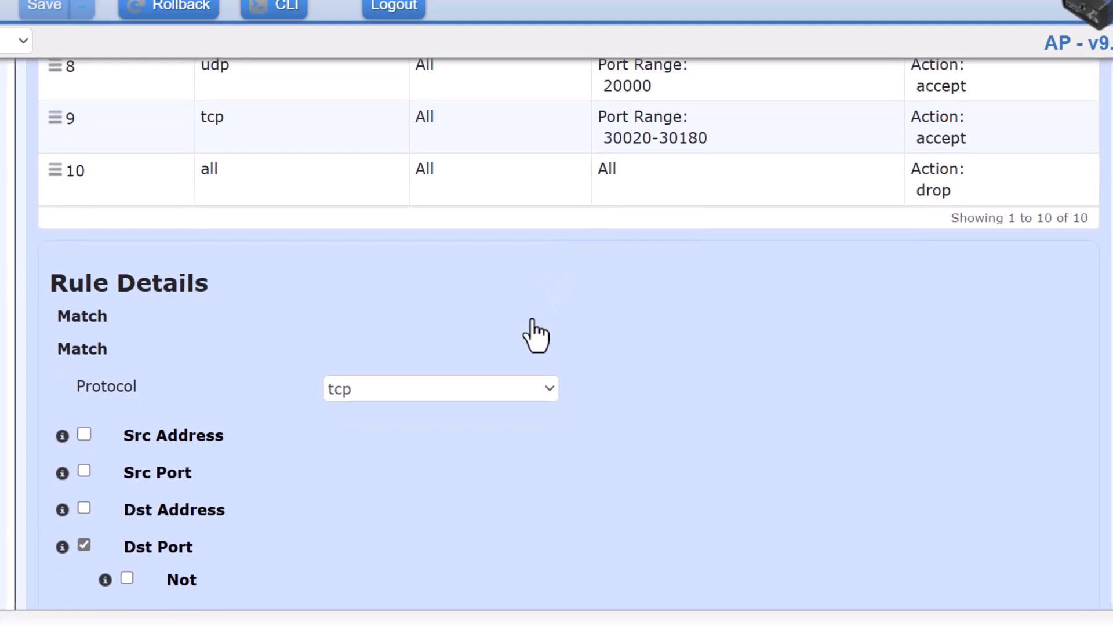
scroll(485, 453, down, 2)
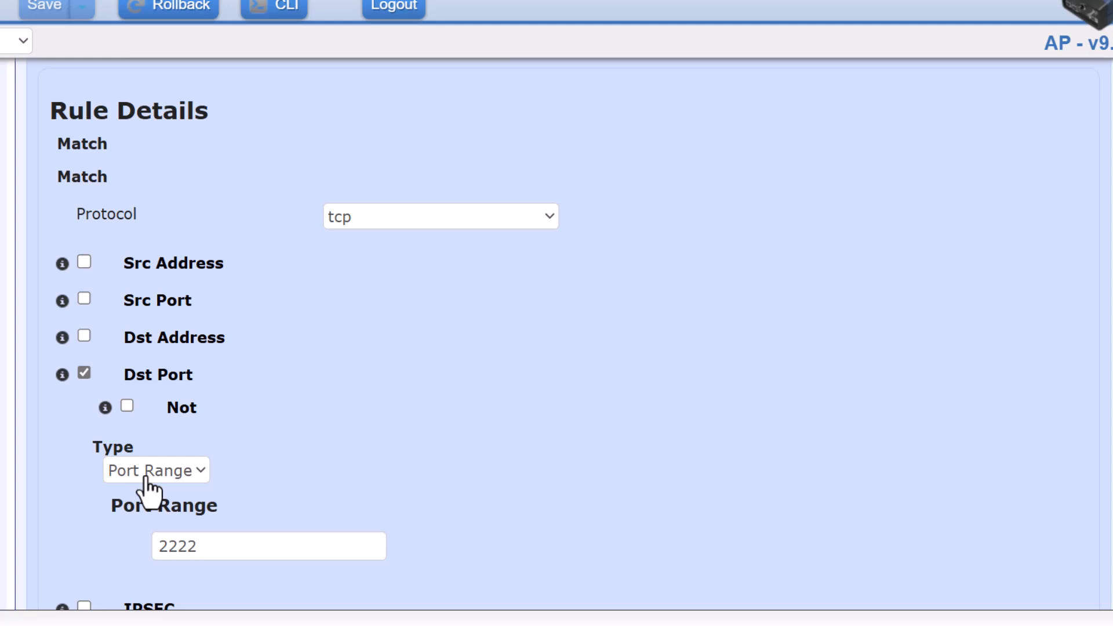
Keep rule 4's destination port type as Port Range with value 2222.
click(177, 471)
click(275, 524)
click(218, 547)
scroll(218, 522, down, 2)
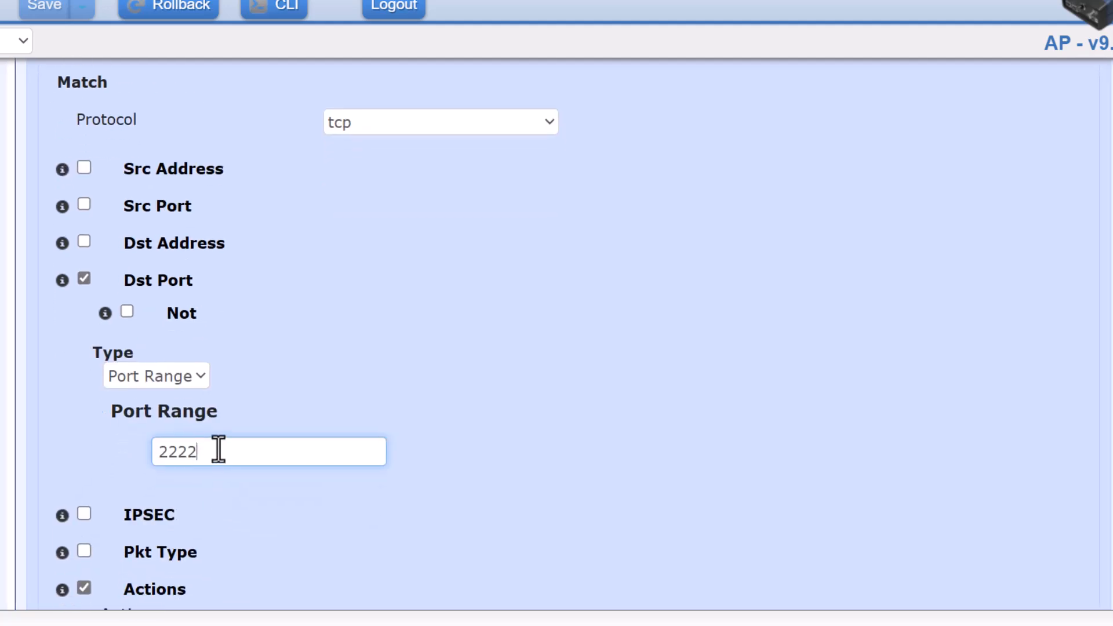
drag(219, 451, 54, 458)
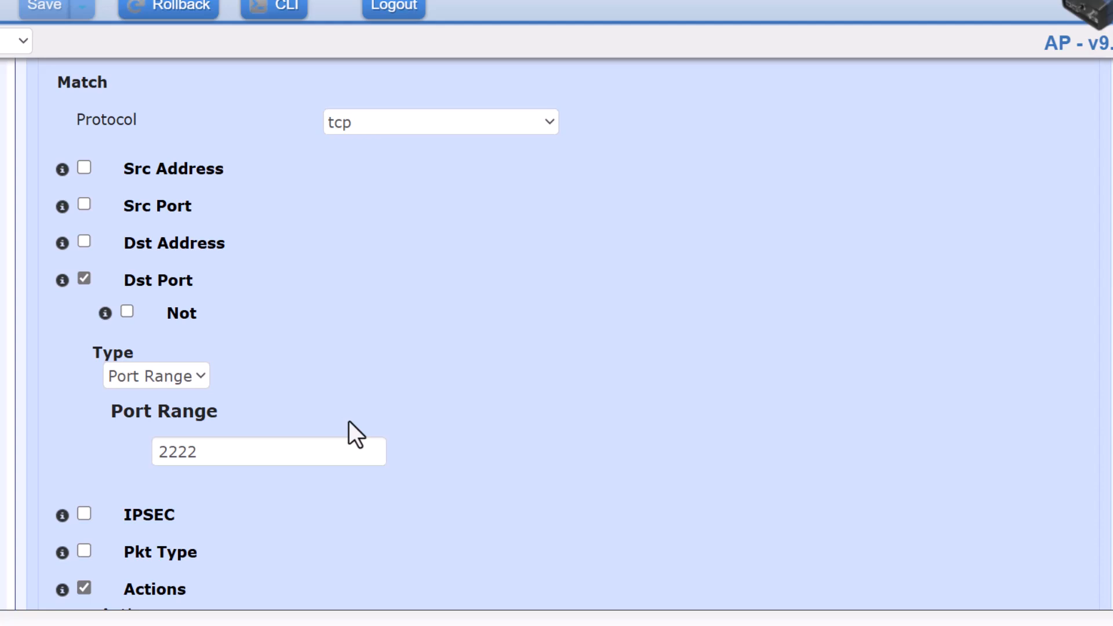
scroll(349, 423, down, 4)
scroll(335, 385, up, 7)
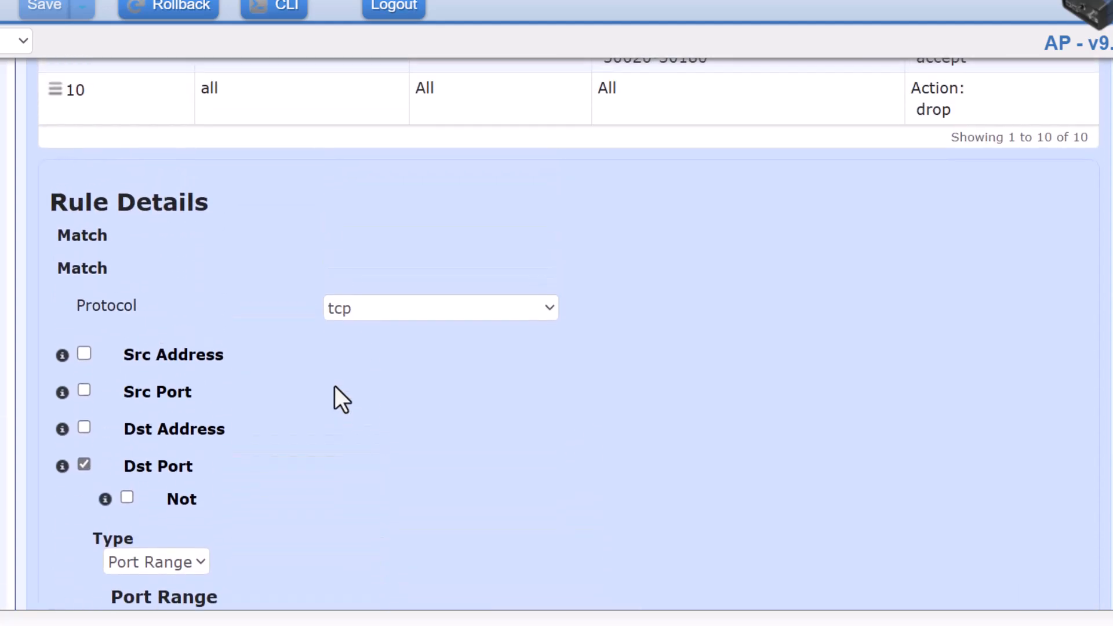
Change rule 4's protocol from tcp to udp.
click(363, 313)
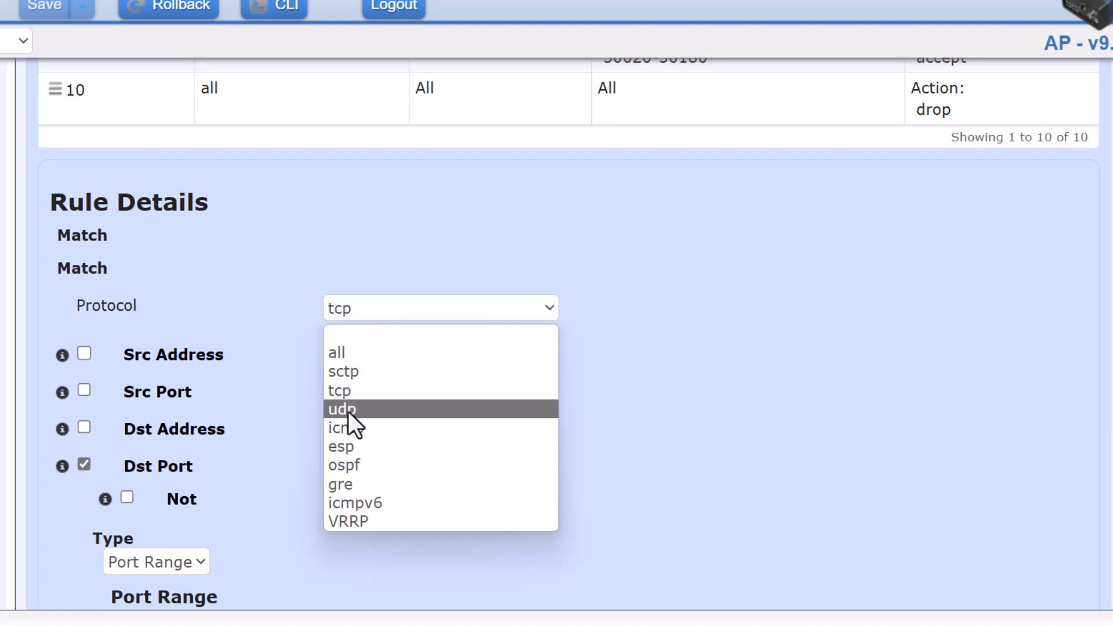
click(348, 410)
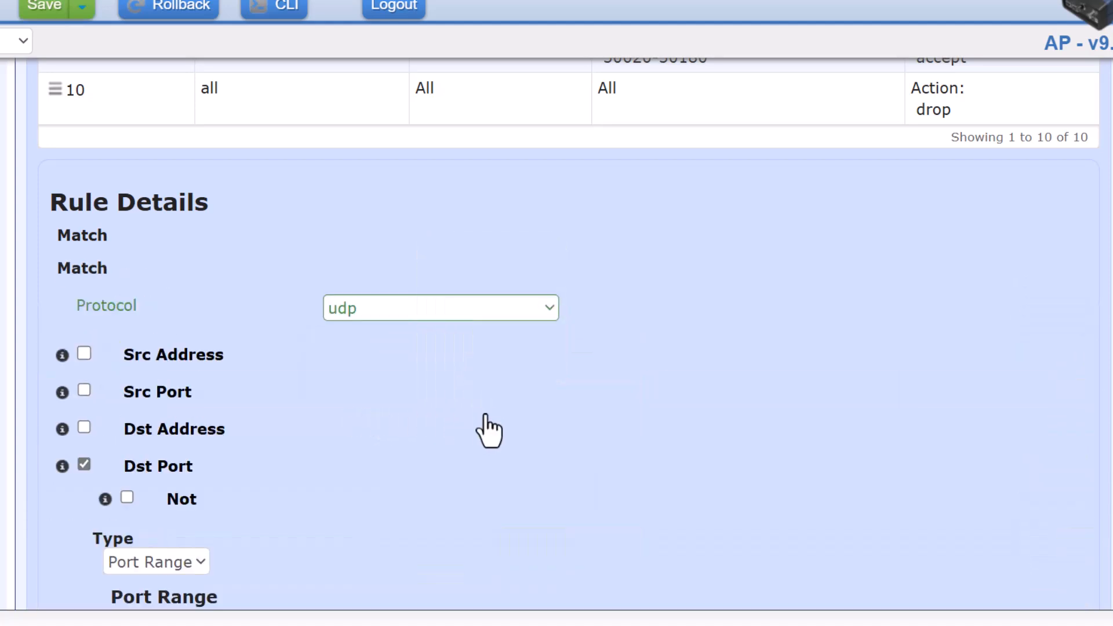
scroll(499, 414, down, 4)
scroll(499, 414, down, 3)
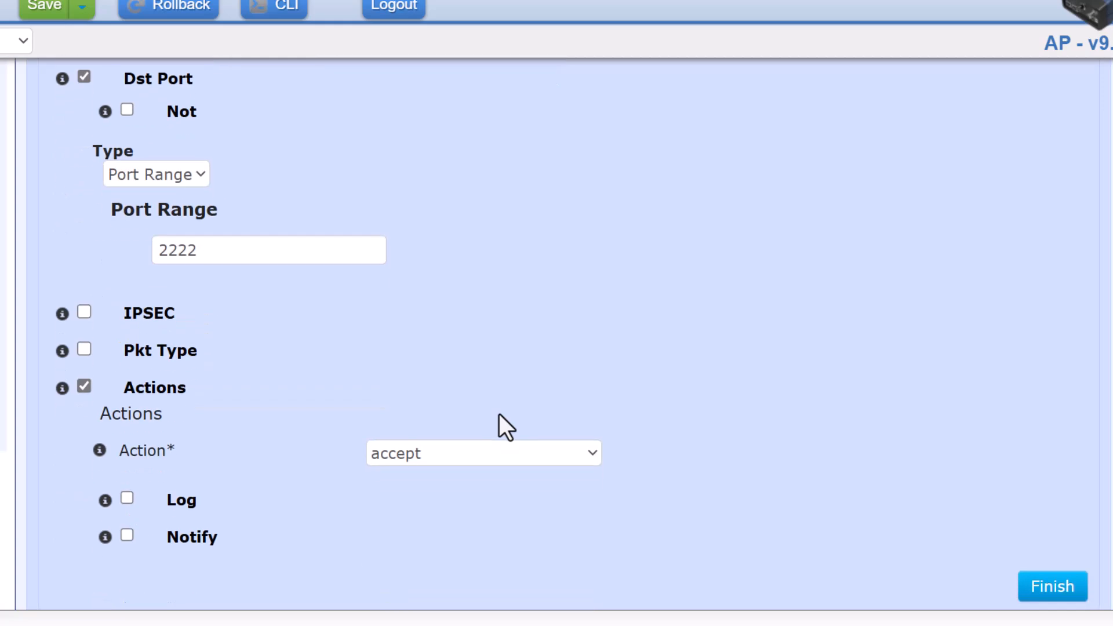
click(1039, 586)
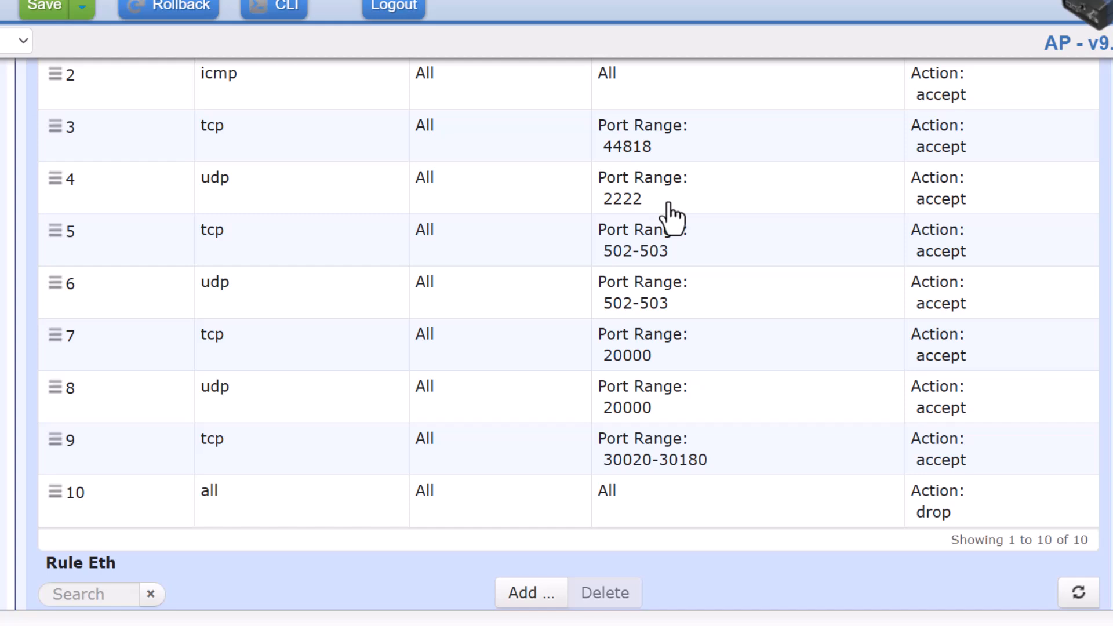
Open rule 6 for editing and leave its protocol set to udp.
click(646, 312)
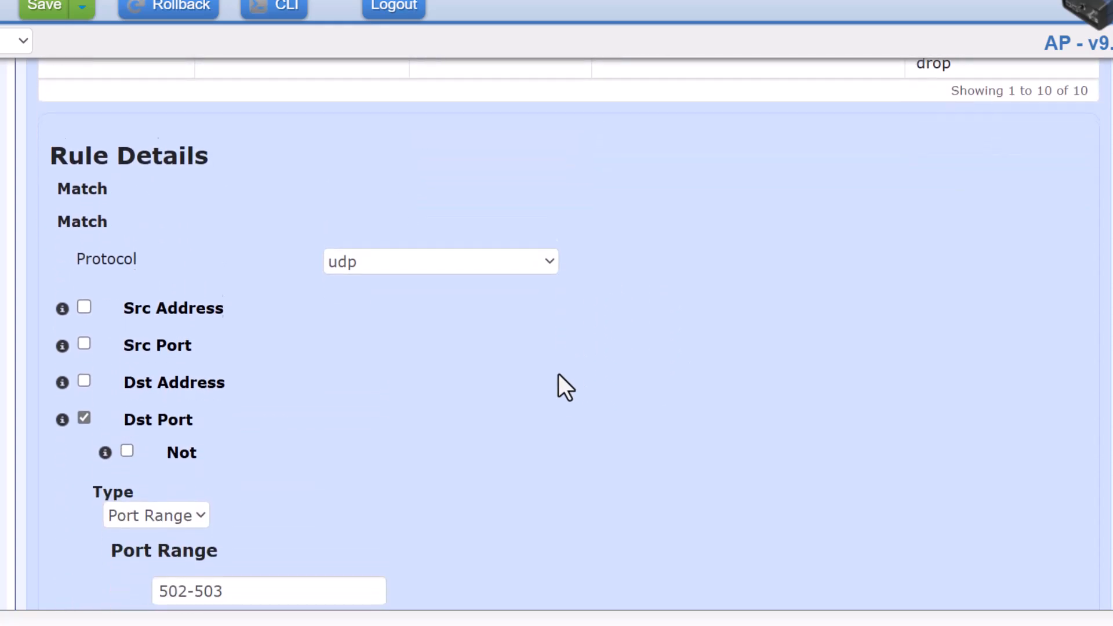
click(374, 228)
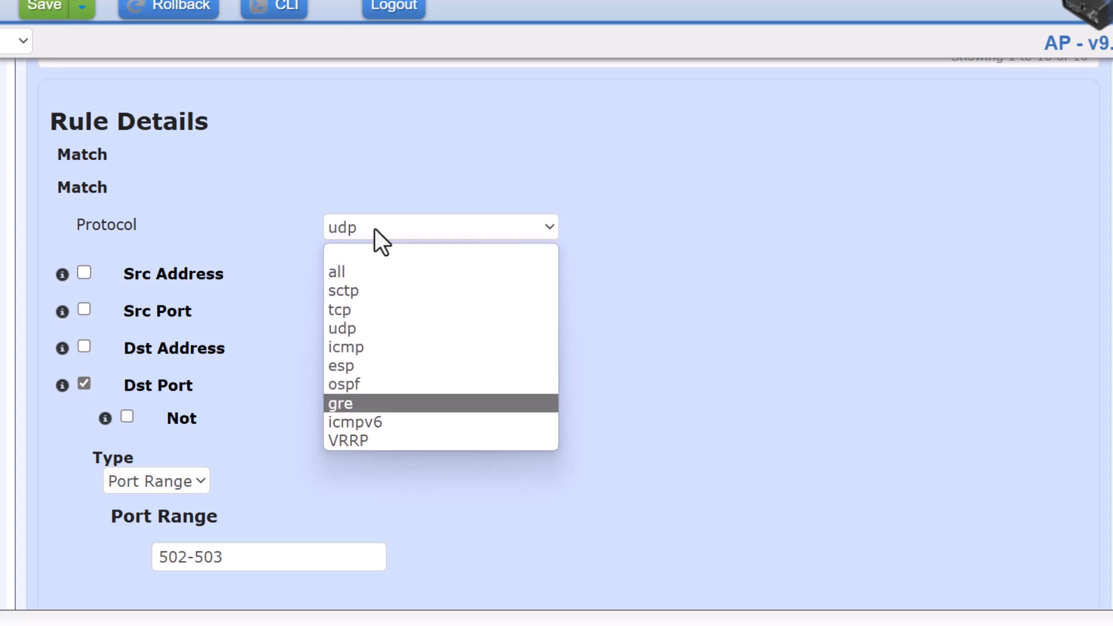
key(Up)
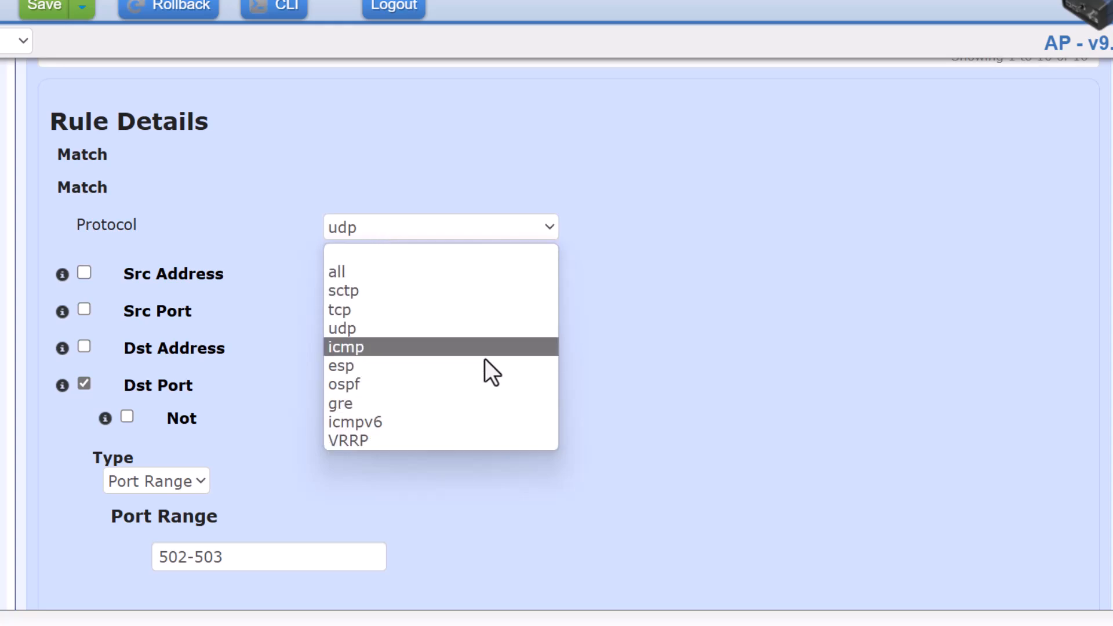
key(Down)
key(Down)
key(Down)
key(Up)
key(Up)
key(Up)
key(Up)
key(Up)
key(Up)
key(Up)
key(Down)
key(Escape)
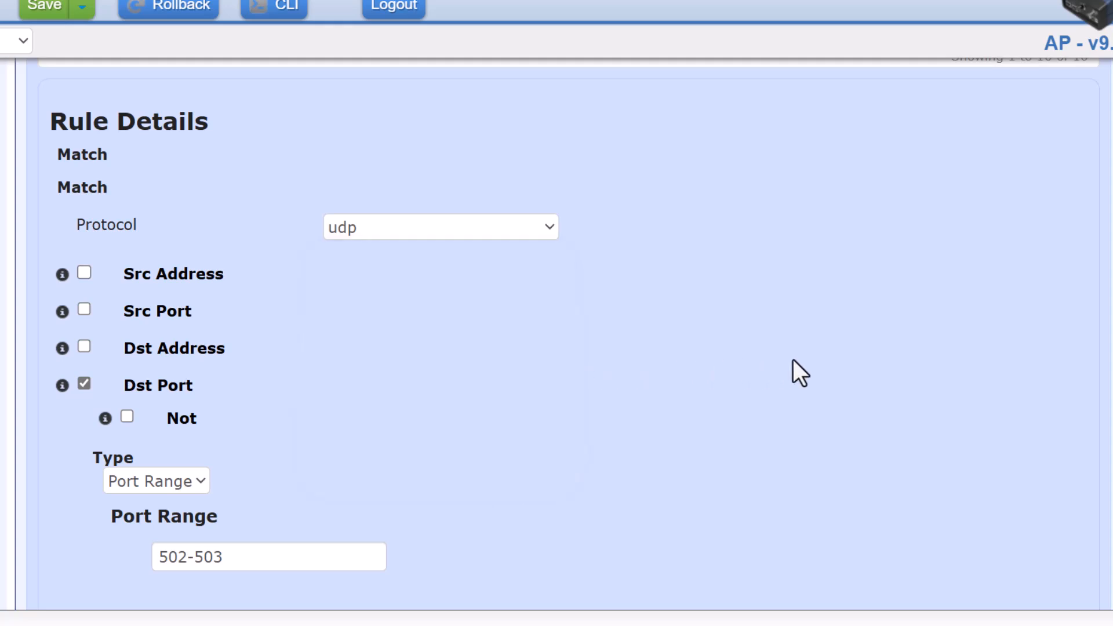
scroll(461, 348, down, 3)
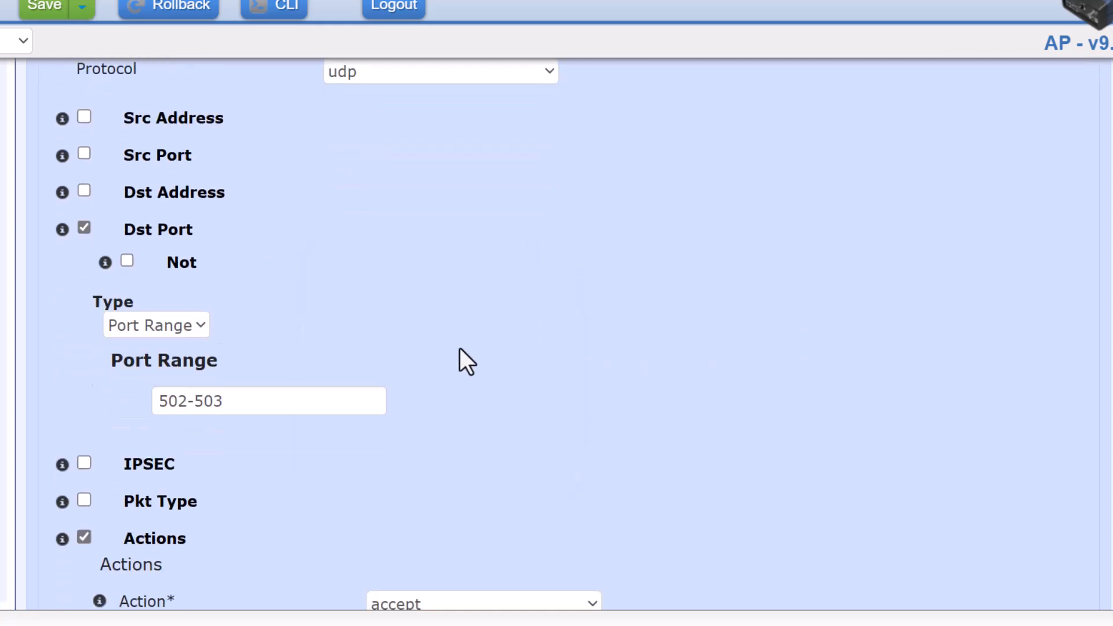
Change rule 6's destination port range to 502-503,602-605 and finish the rule.
click(193, 401)
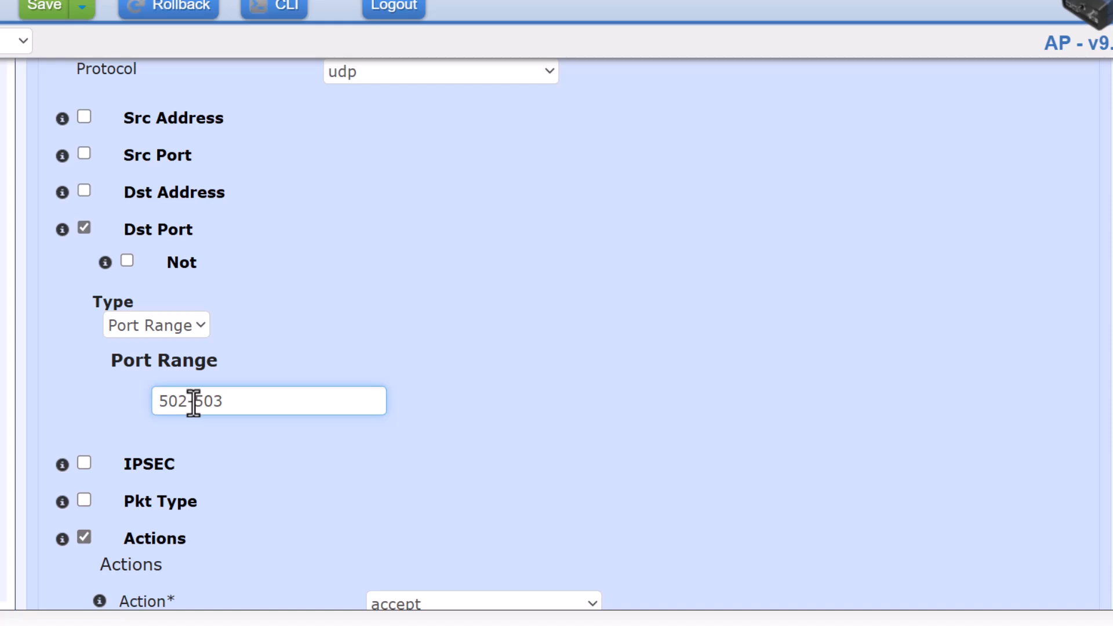
click(235, 404)
text(,)
text(6)
text(02-)
text(2)
key(BackSpace)
text(605)
click(407, 424)
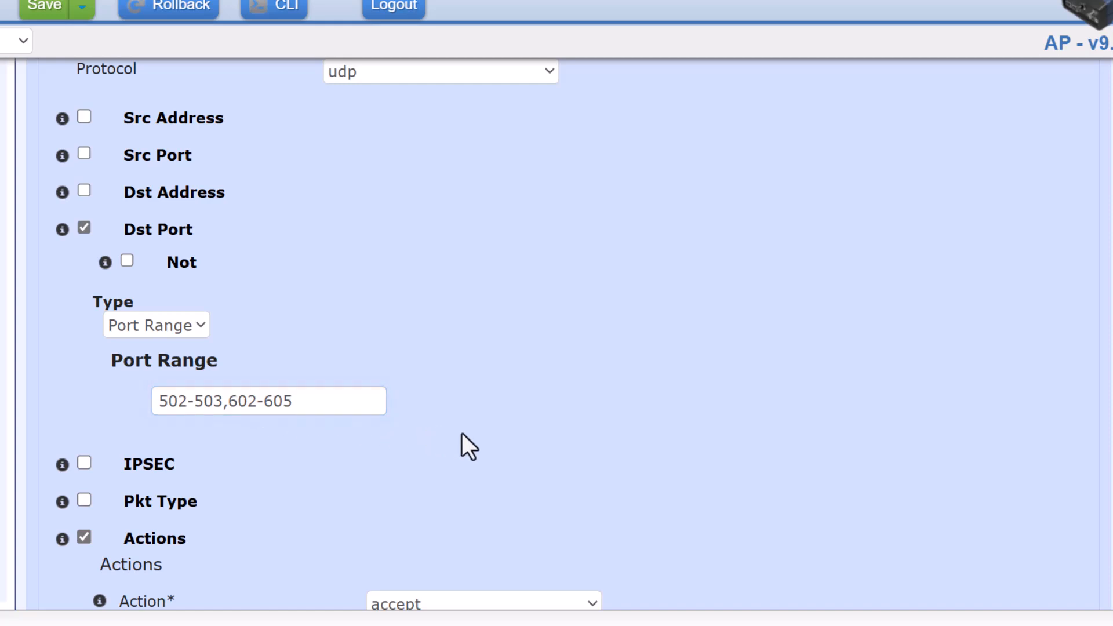
scroll(462, 435, down, 2)
scroll(554, 441, down, 5)
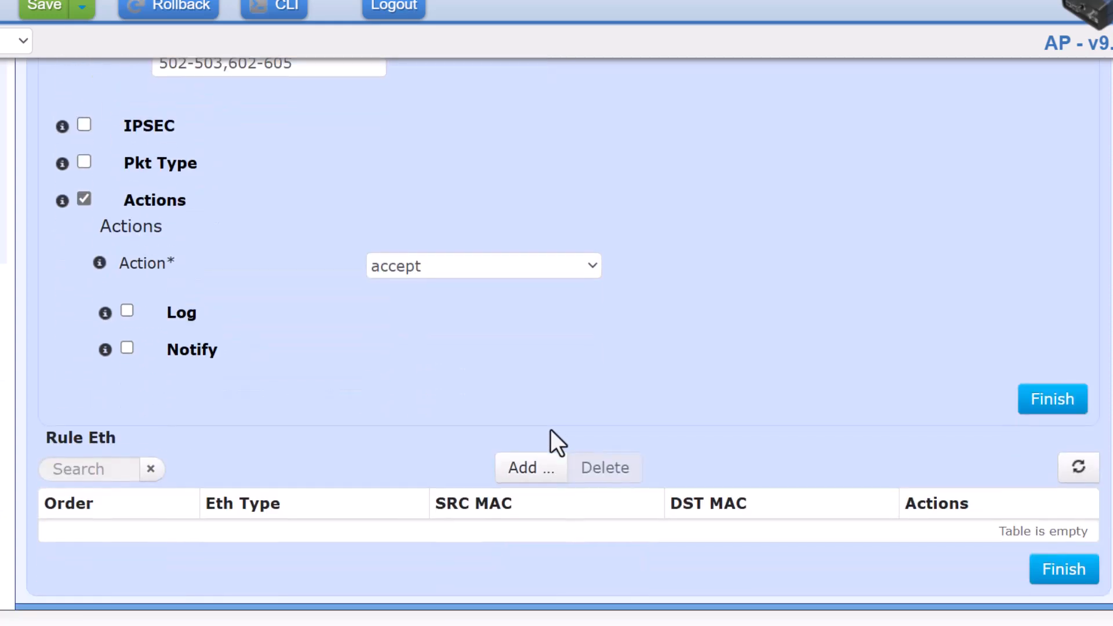
click(1034, 413)
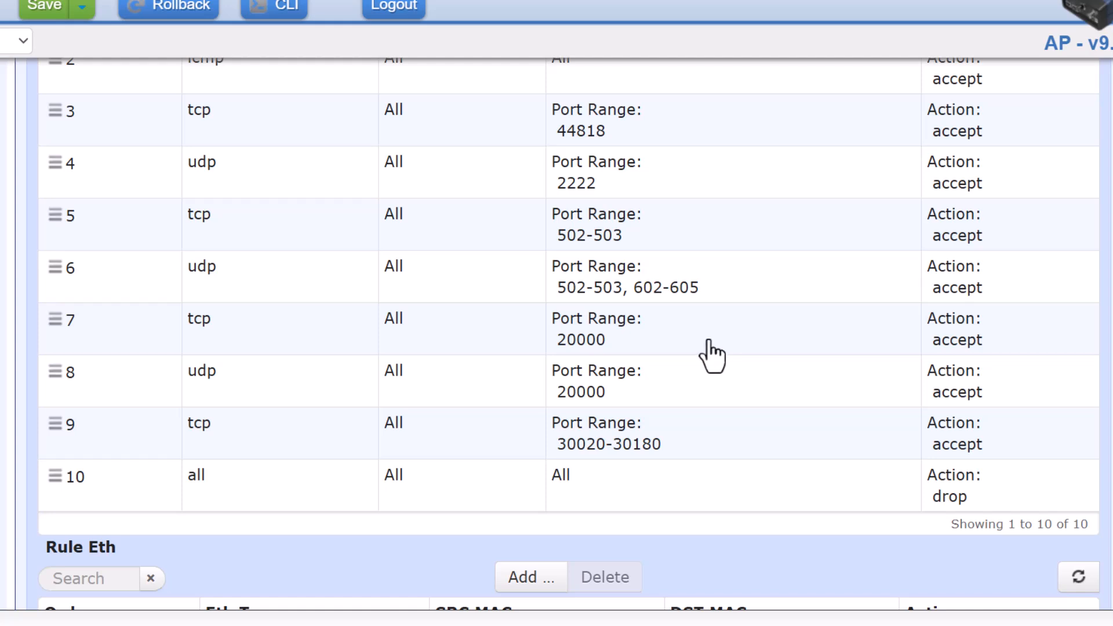
scroll(666, 420, down, 1)
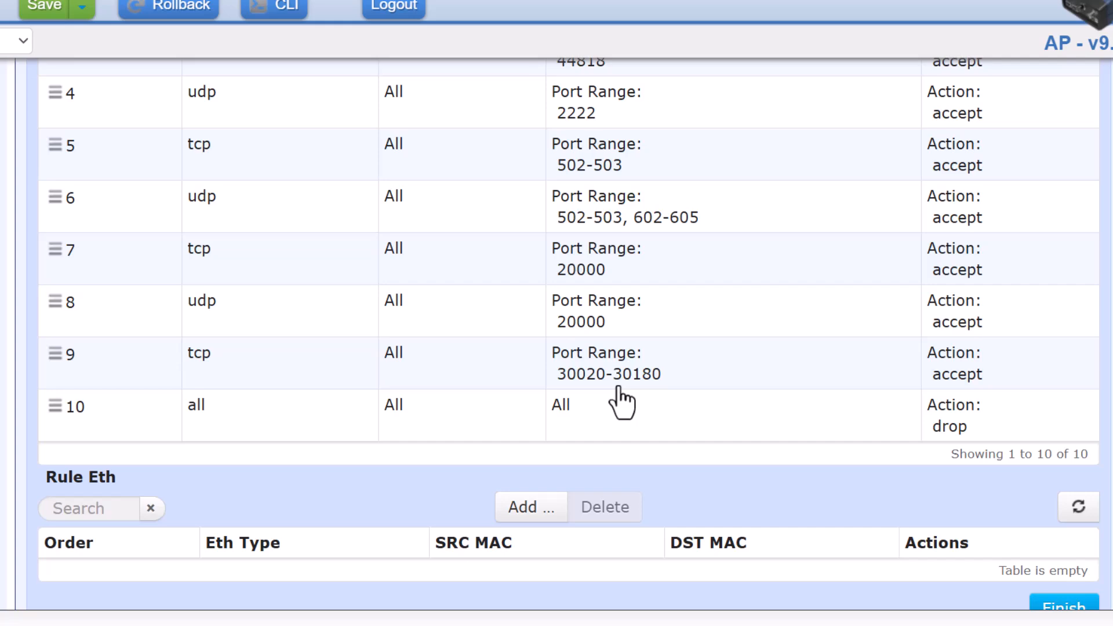
scroll(622, 404, up, 10)
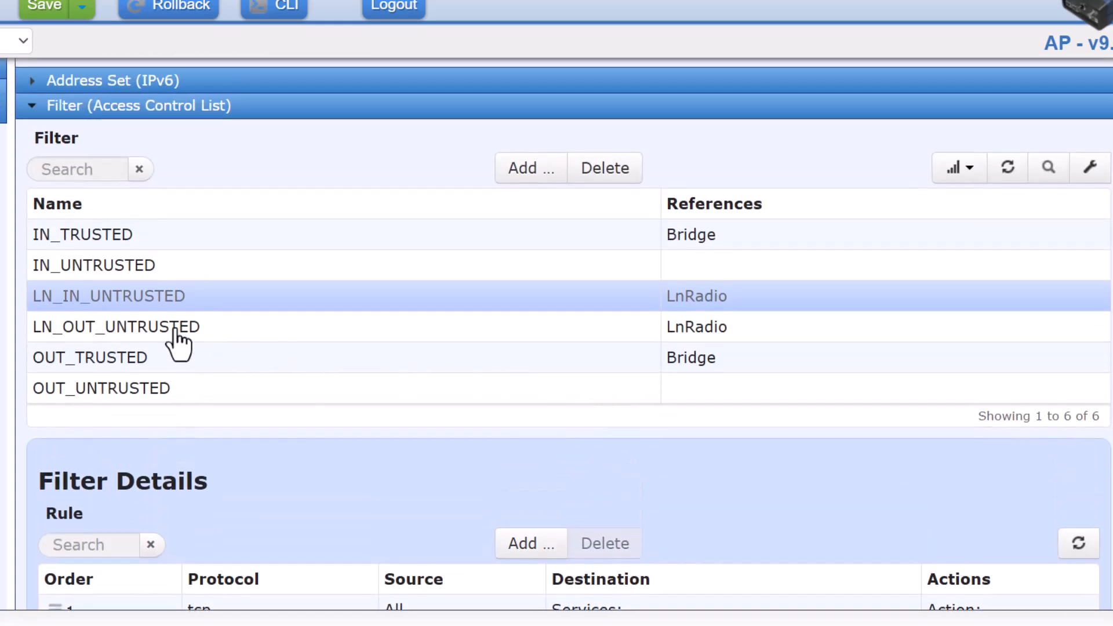
Open the LN_OUT_UNTRUSTED filter's rule list.
click(181, 332)
scroll(451, 444, down, 5)
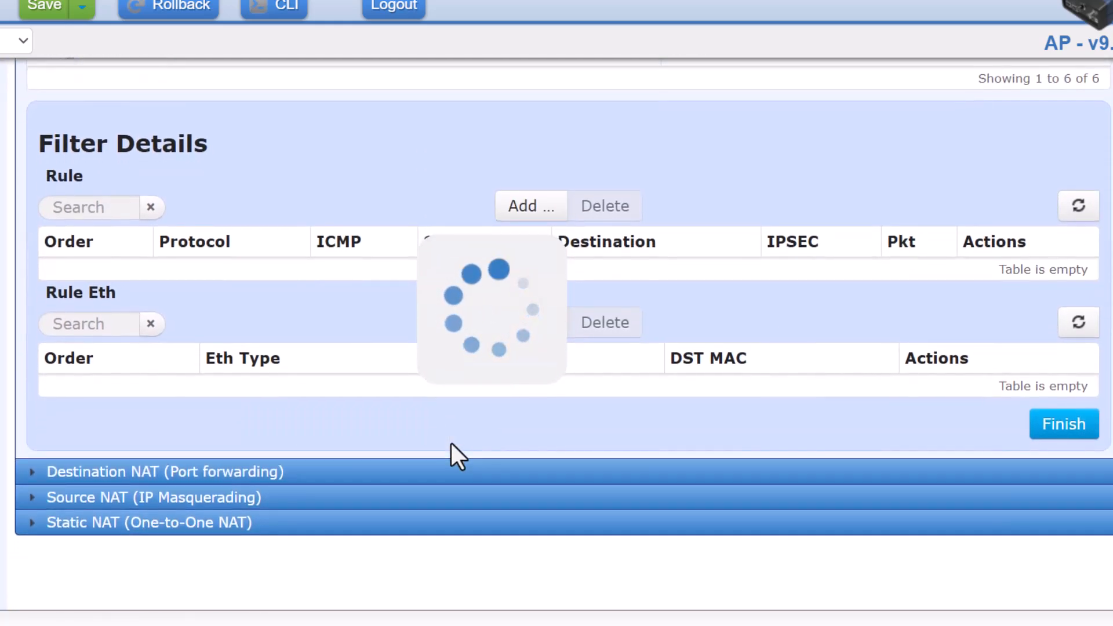
scroll(451, 443, down, 2)
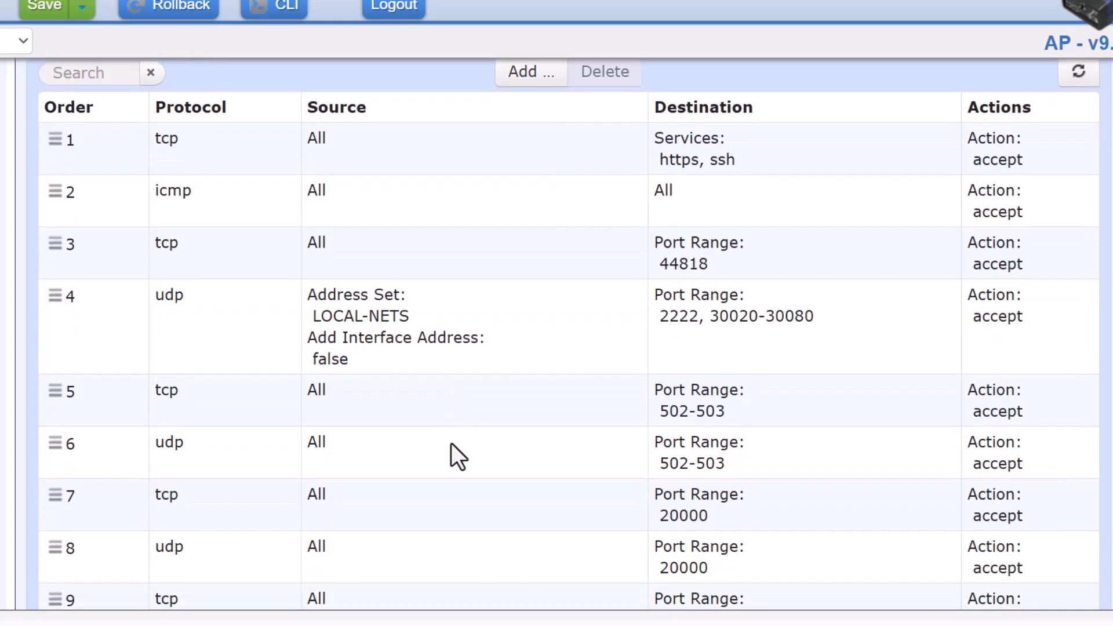
scroll(451, 443, down, 1)
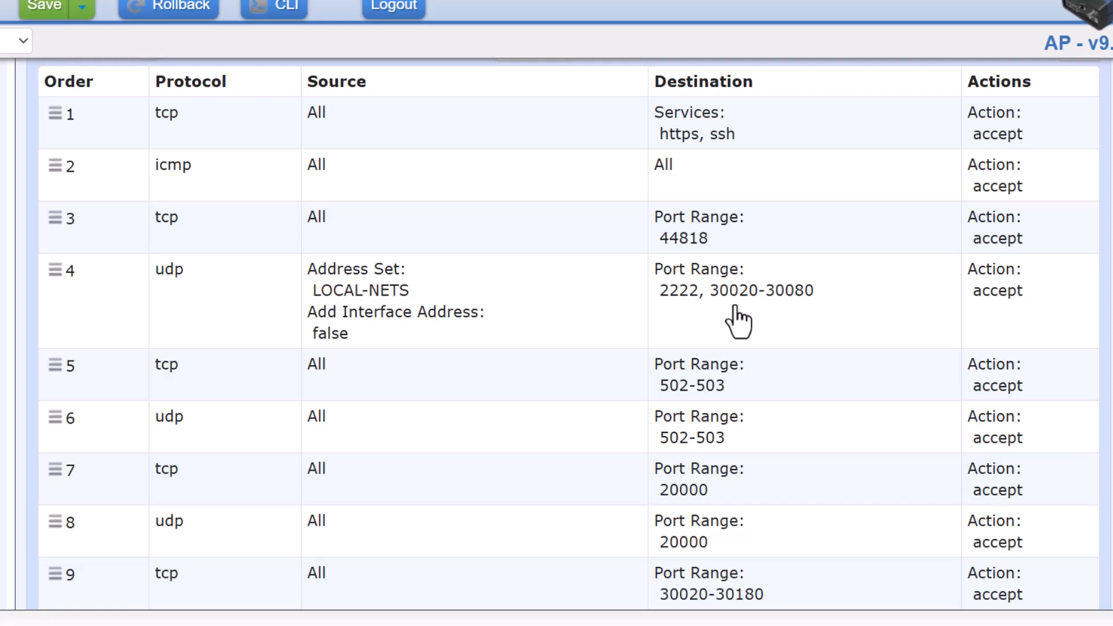
scroll(538, 311, down, 2)
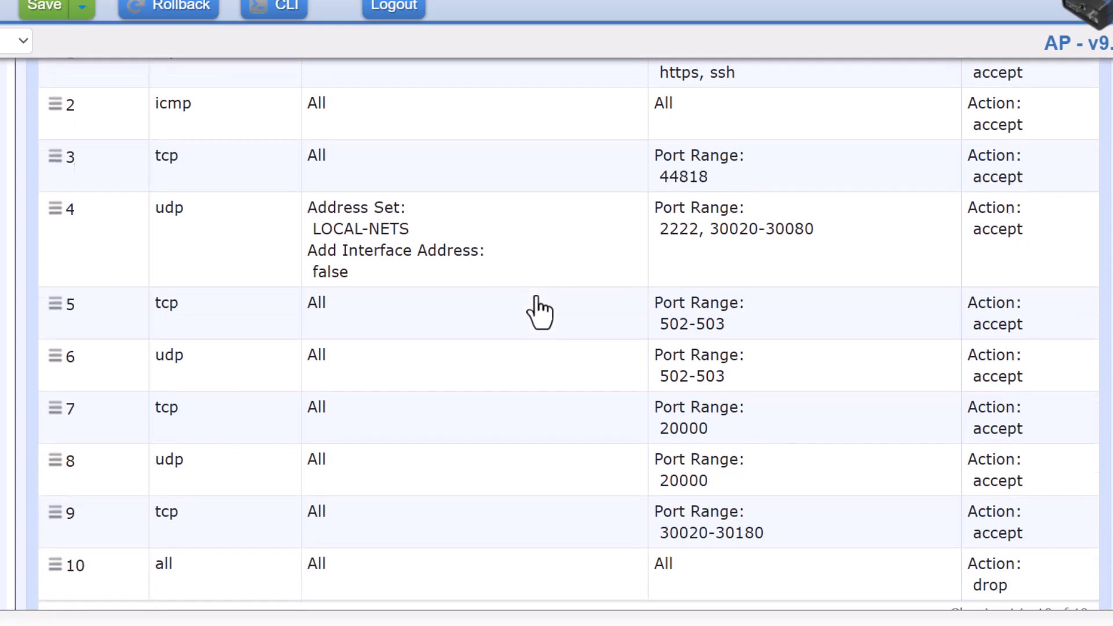
scroll(539, 314, down, 1)
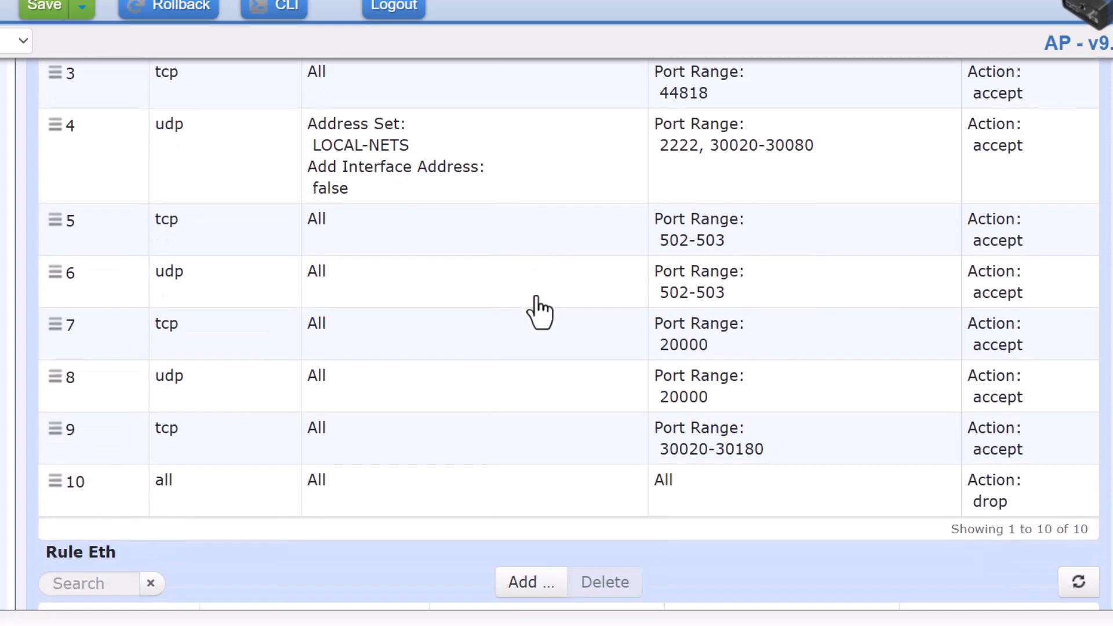
scroll(539, 313, up, 3)
click(535, 311)
double_click(451, 285)
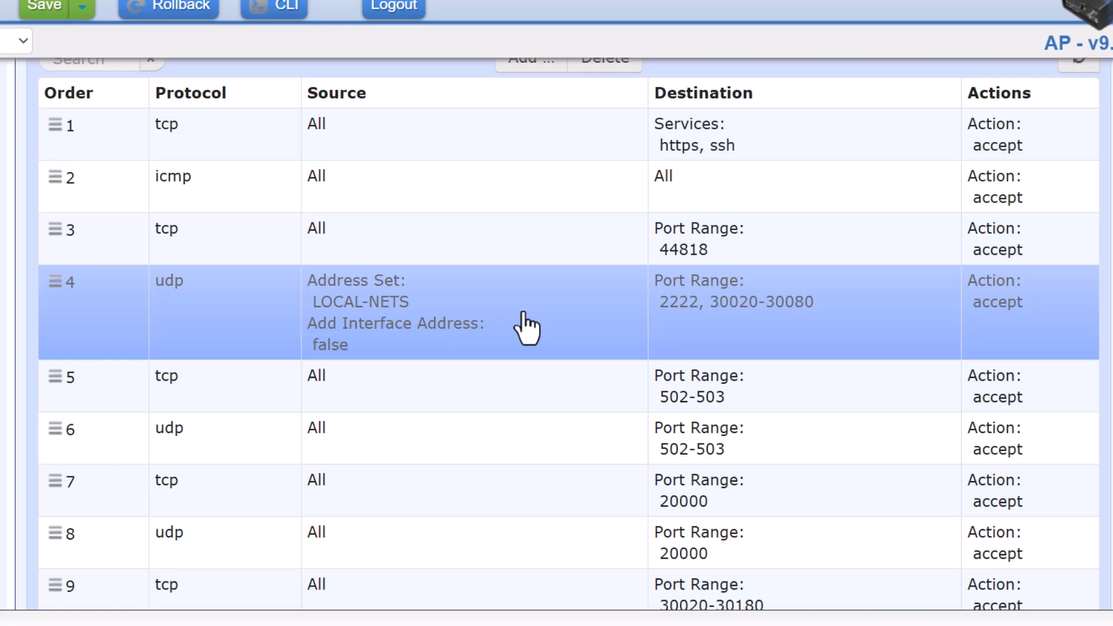
scroll(583, 340, down, 1)
scroll(583, 341, up, 4)
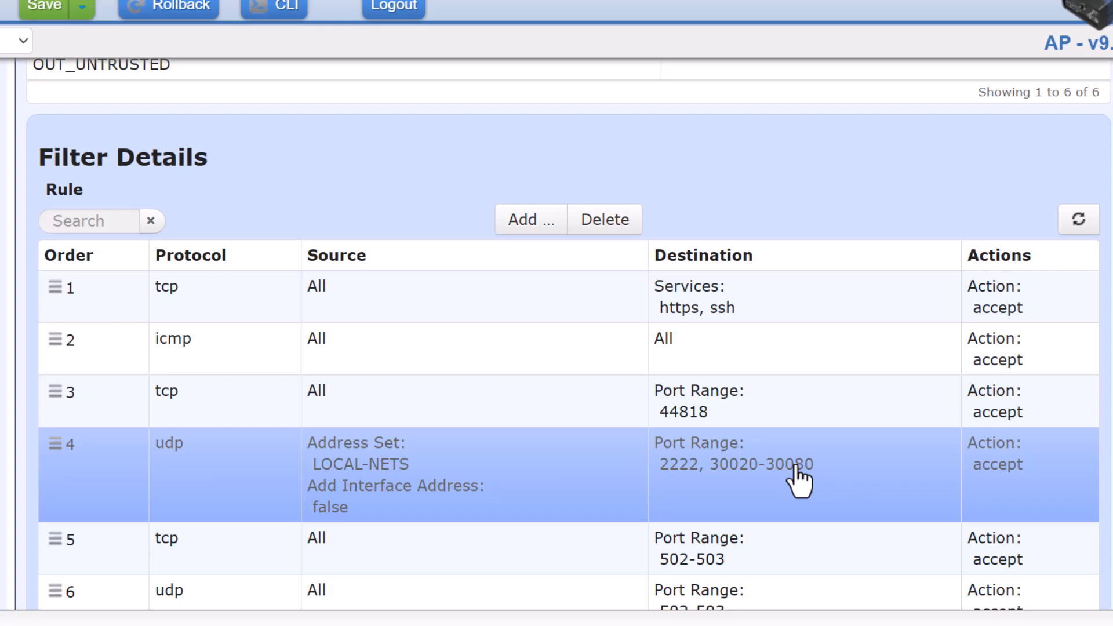
scroll(798, 478, down, 3)
scroll(799, 481, down, 2)
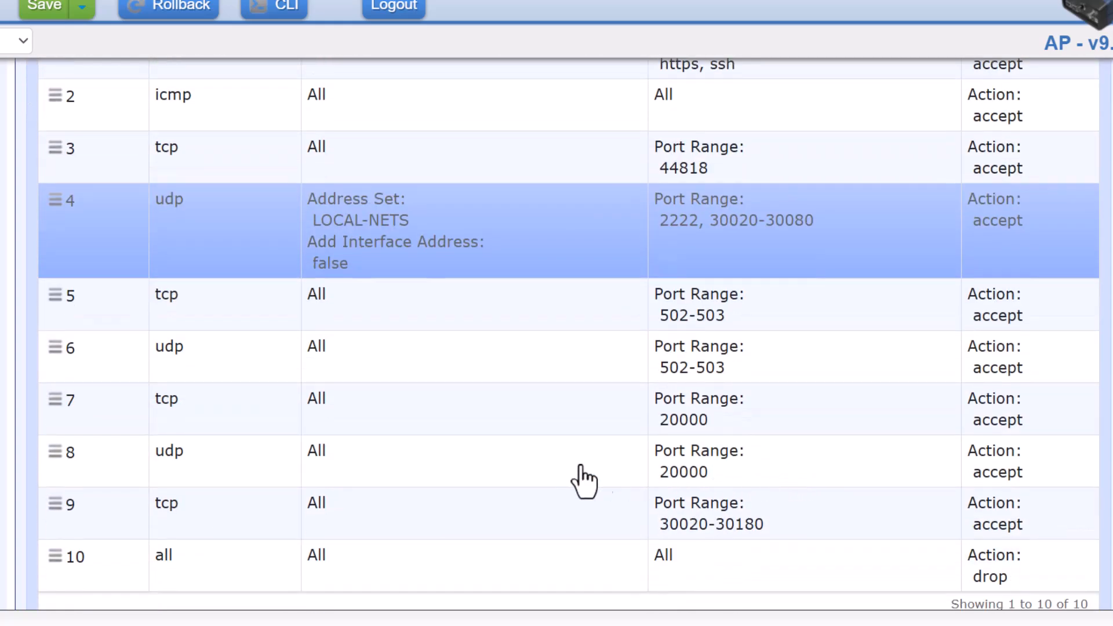
scroll(539, 482, down, 10)
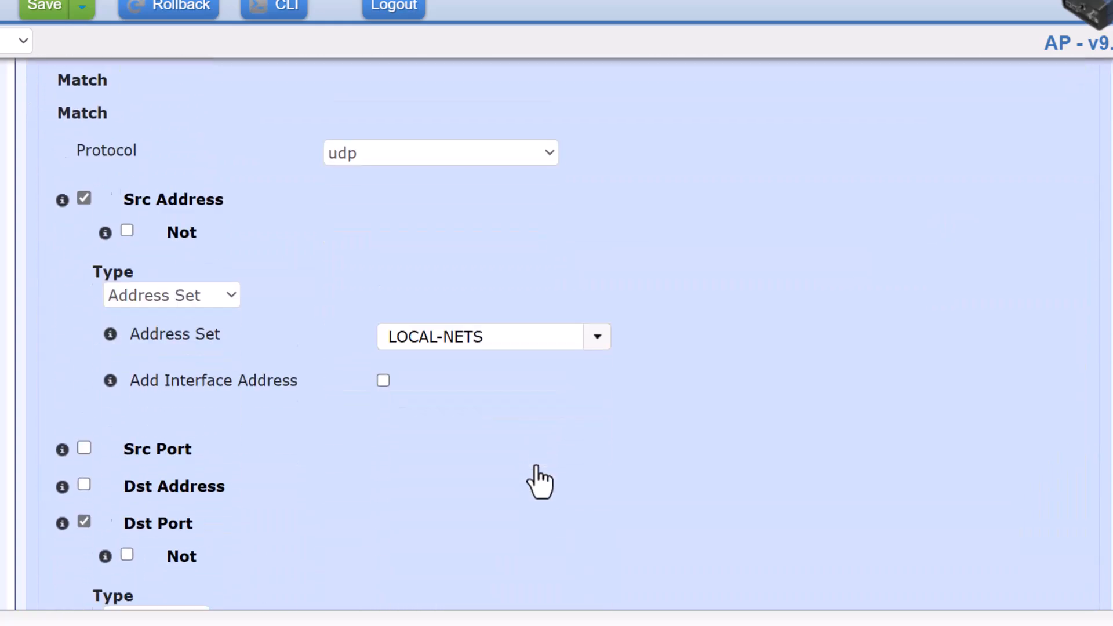
Cut rule 4's destination Port Range down to just 2222.
scroll(534, 477, up, 4)
scroll(534, 477, down, 7)
click(335, 395)
key(BackSpace)
key(BackSpace)
key(BackSpace)
key(BackSpace)
key(BackSpace)
key(BackSpace)
key(BackSpace)
key(BackSpace)
key(BackSpace)
key(BackSpace)
key(BackSpace)
key(BackSpace)
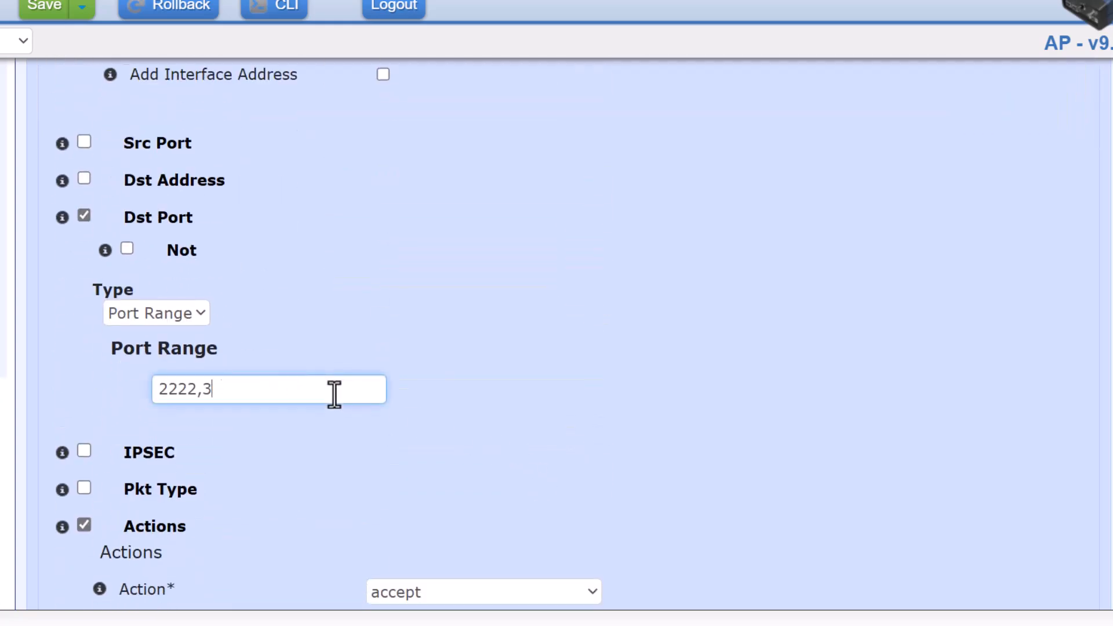
key(BackSpace)
text(2)
click(545, 382)
Review rule 4's settings, including the LOCAL-NETS source address set, then finish the rule.
scroll(551, 391, up, 3)
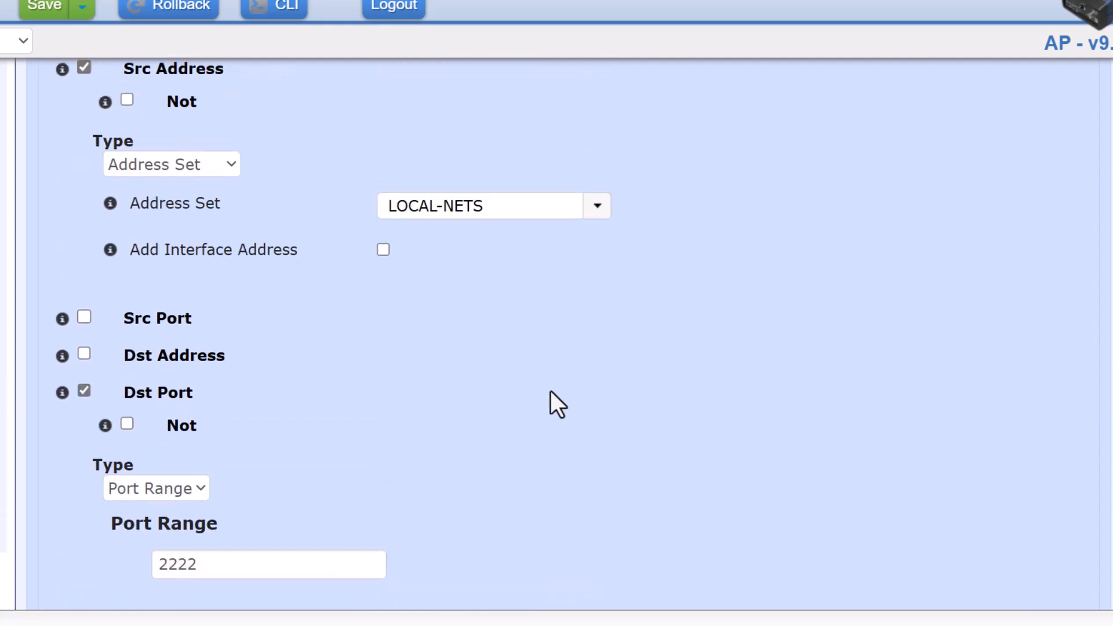
scroll(551, 391, up, 2)
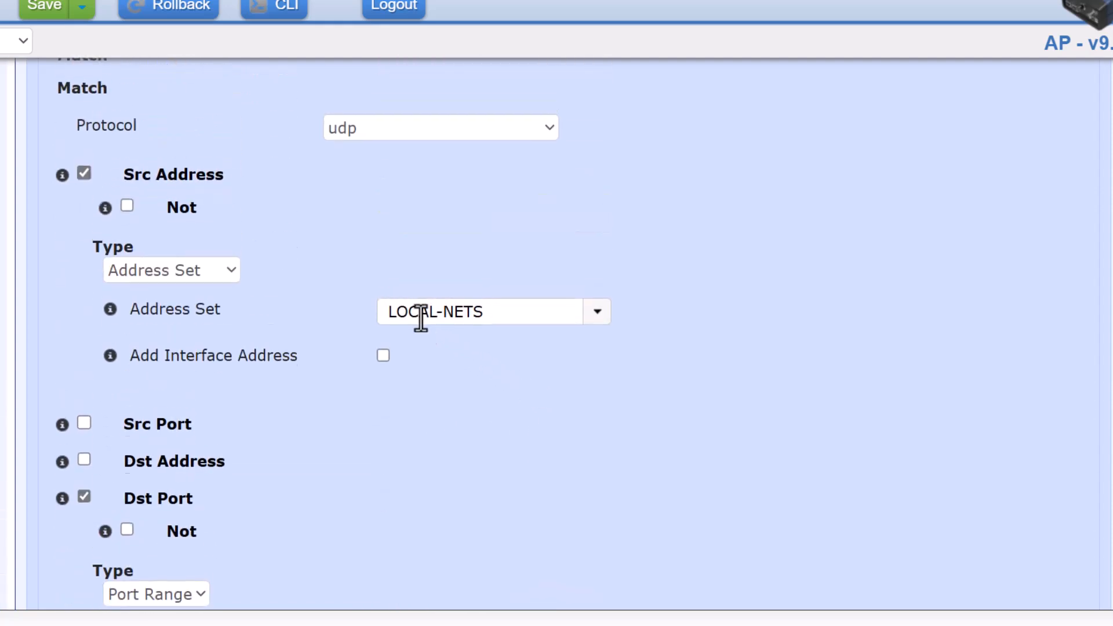
scroll(421, 318, up, 3)
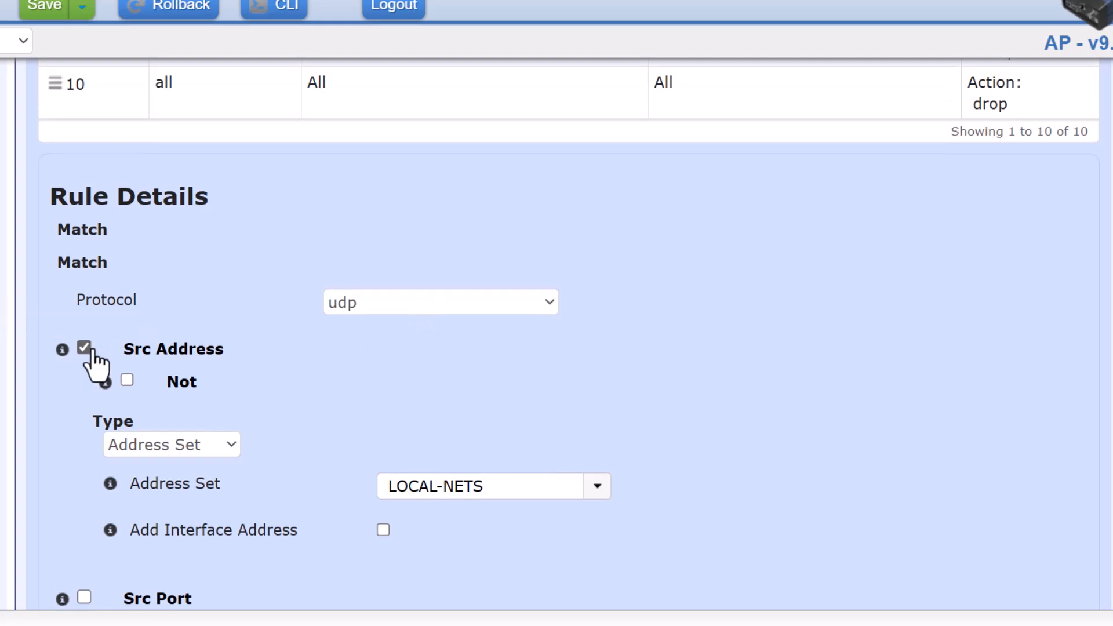
scroll(360, 398, up, 7)
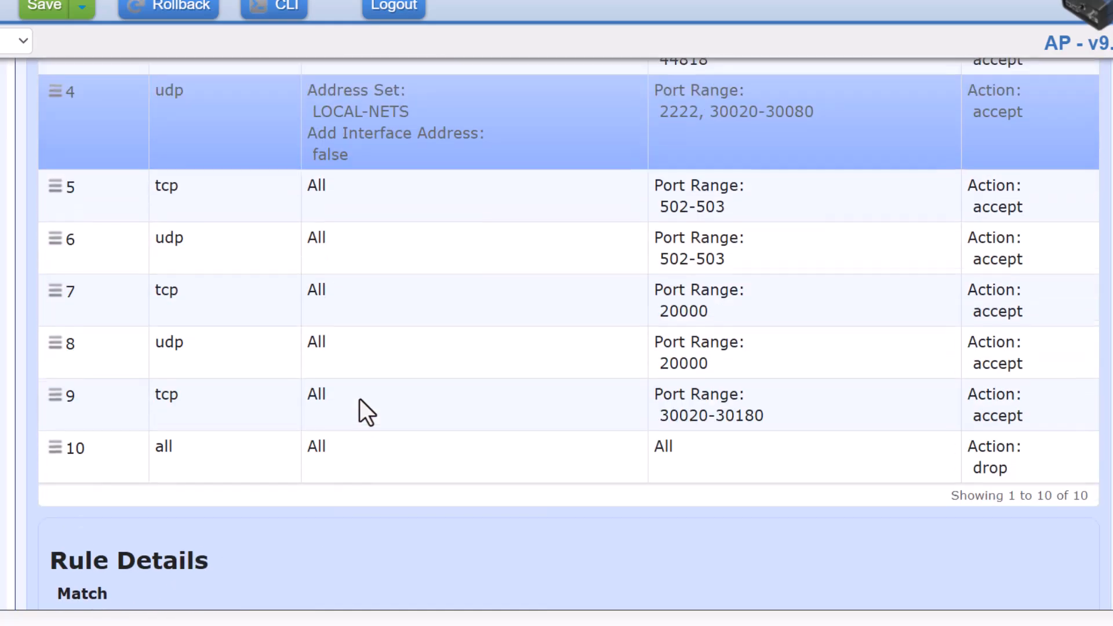
scroll(360, 398, up, 8)
scroll(359, 399, down, 8)
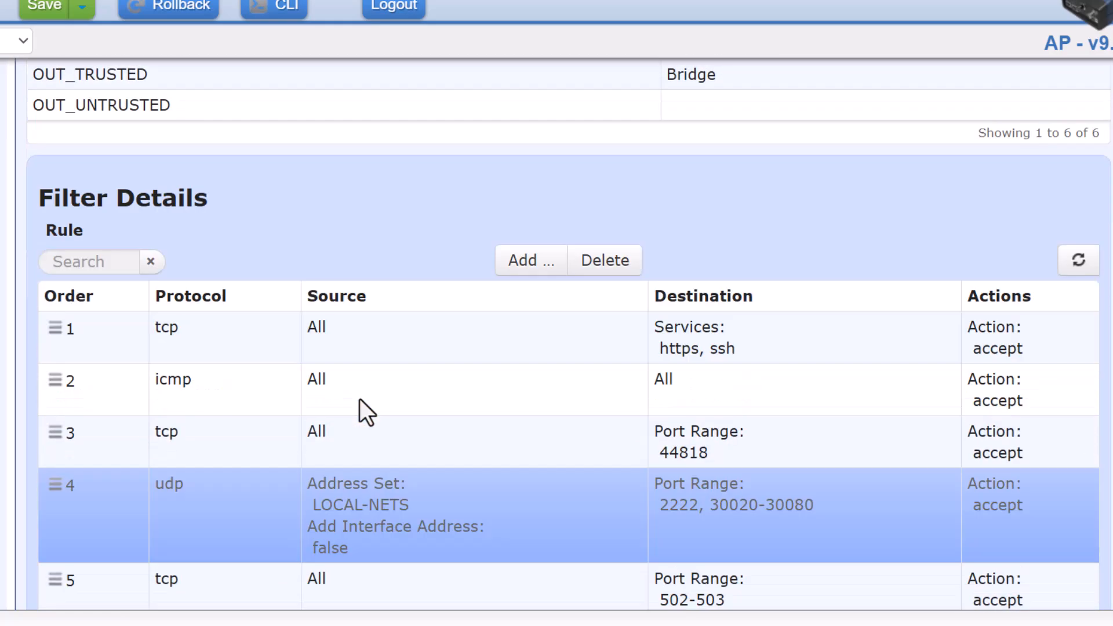
scroll(360, 398, down, 10)
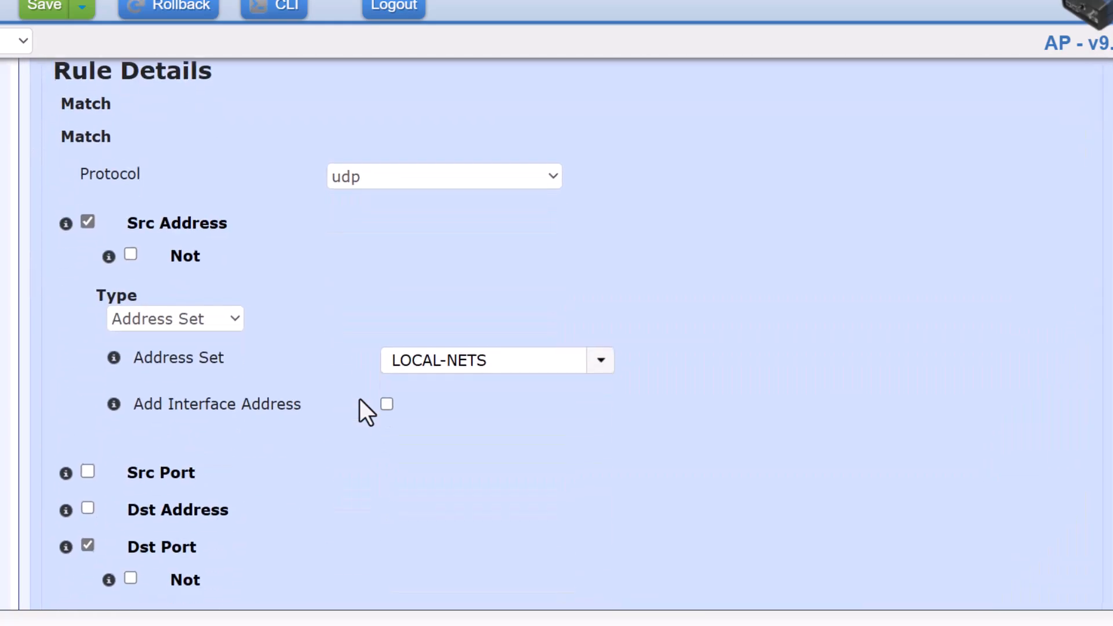
scroll(600, 475, up, 2)
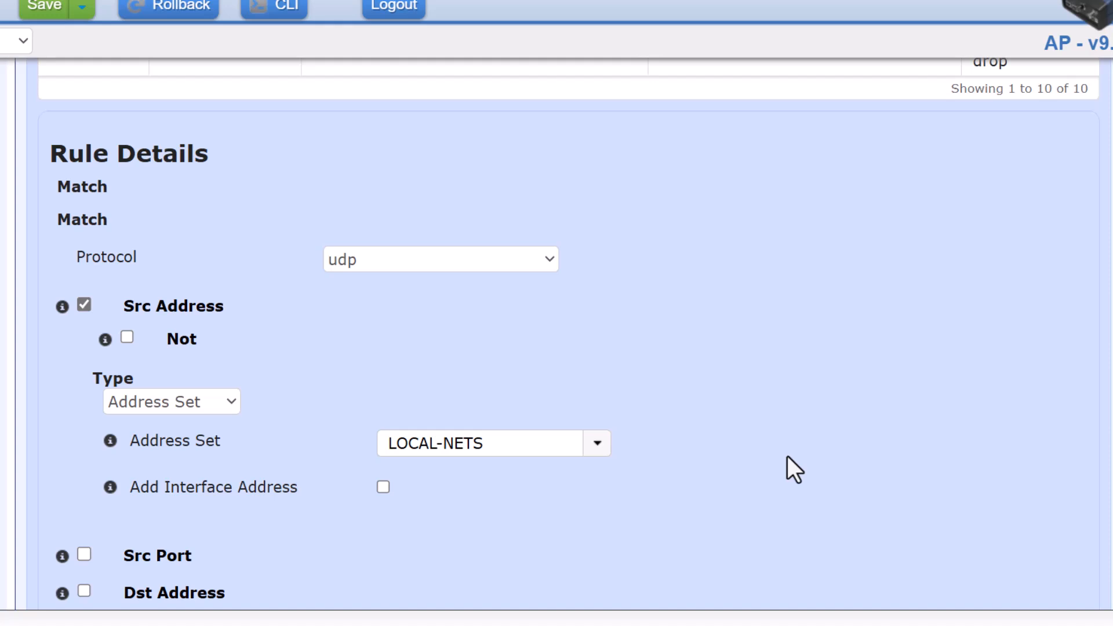
scroll(788, 457, down, 2)
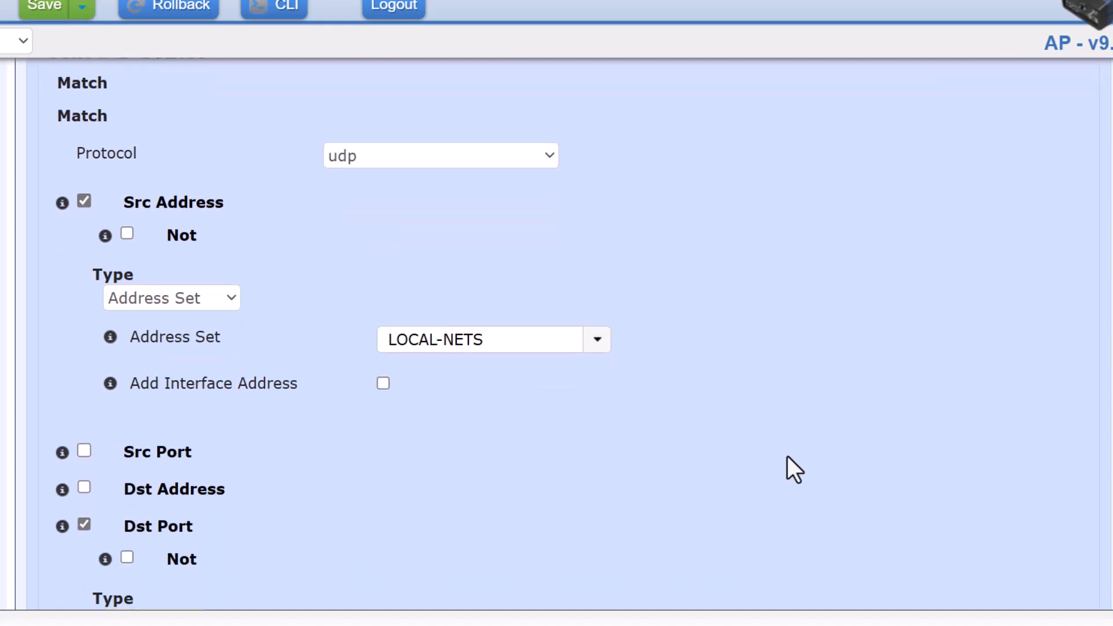
click(453, 336)
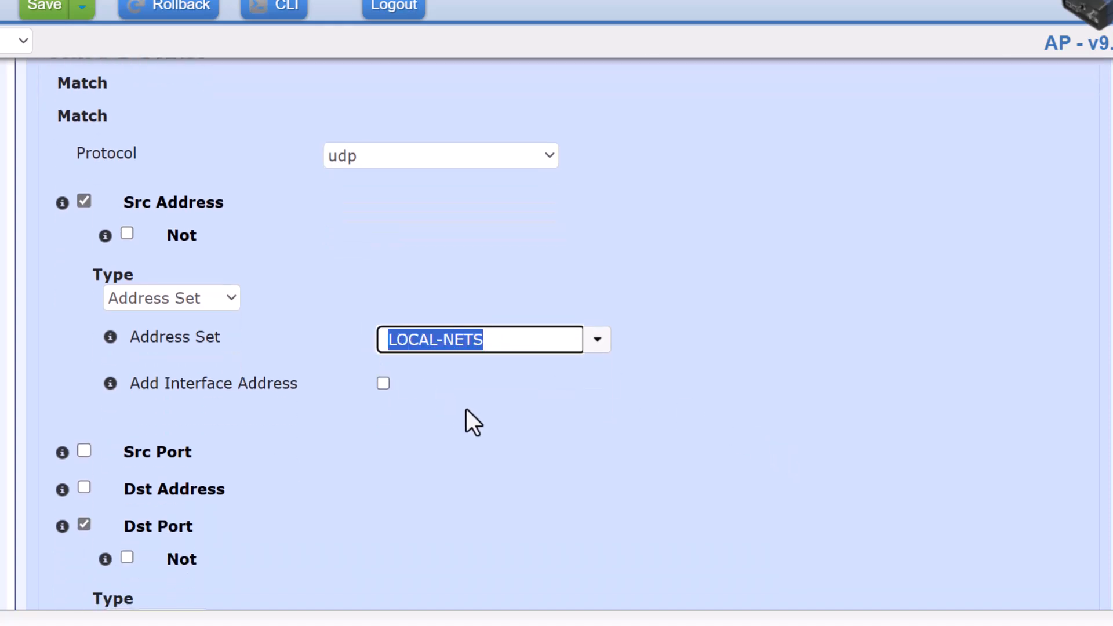
scroll(467, 409, down, 5)
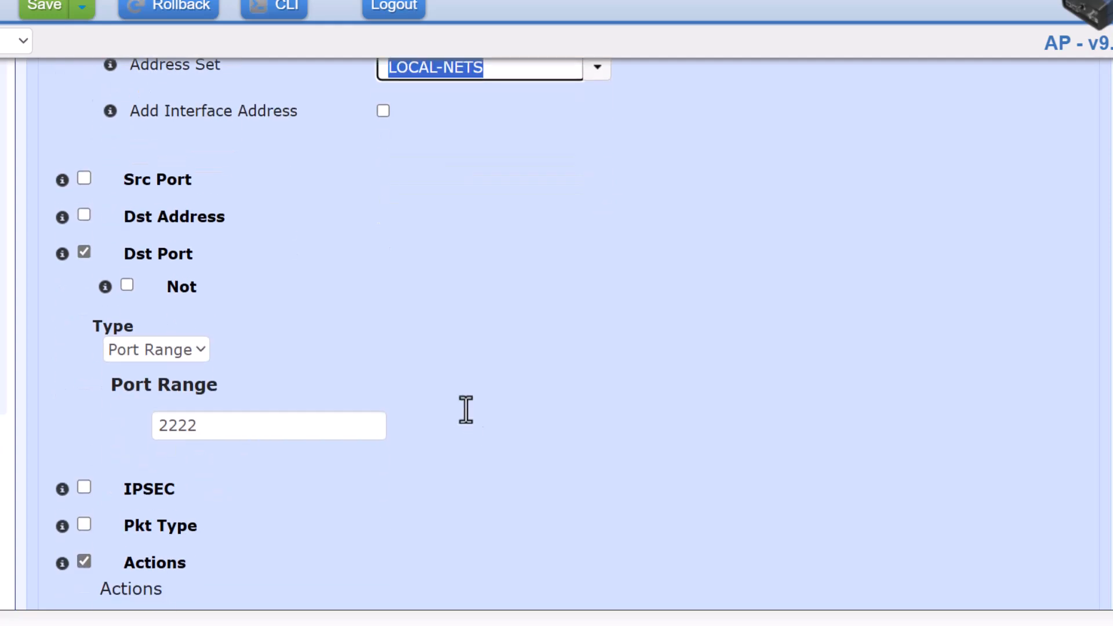
scroll(467, 409, down, 2)
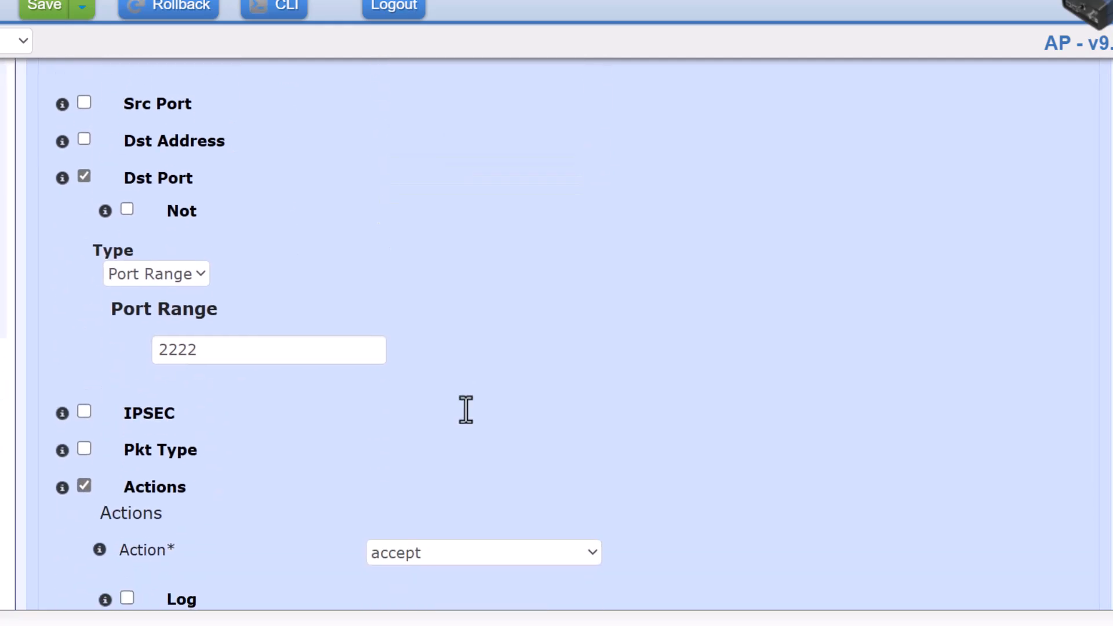
scroll(467, 409, down, 3)
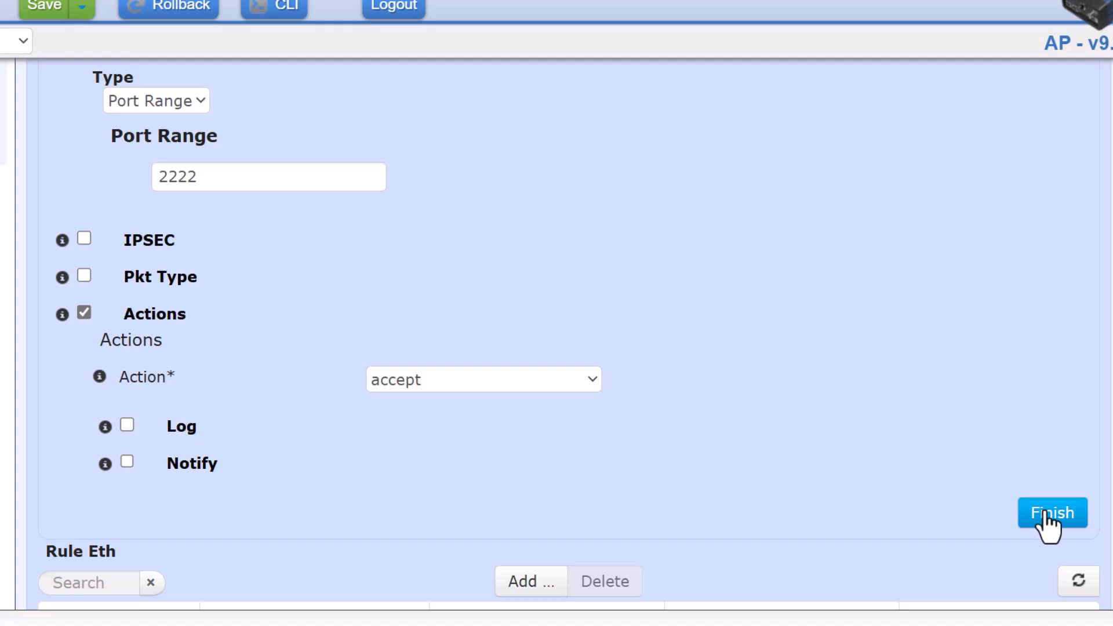
click(1046, 513)
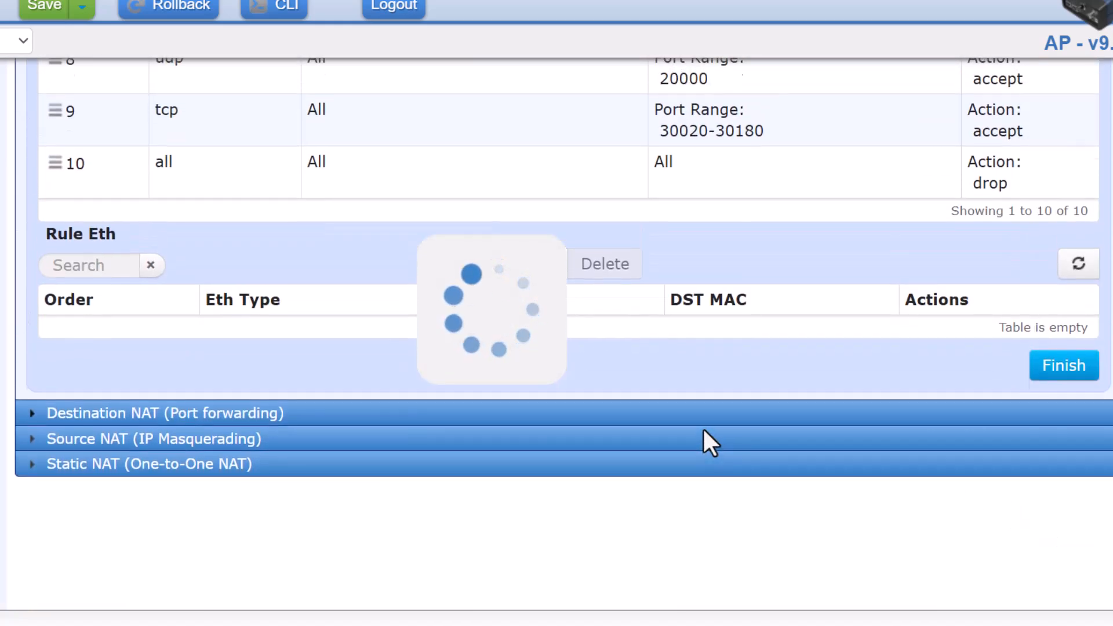
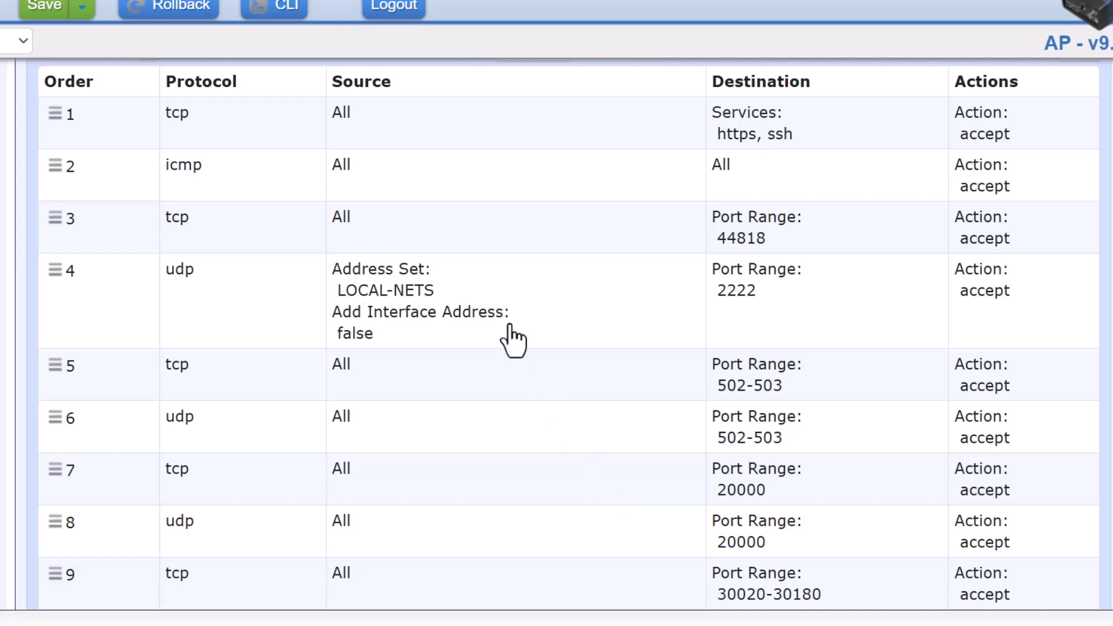
Clear rule 4's Src Address match so it takes udp port 2222 from all sources, and finish.
click(490, 306)
scroll(404, 427, down, 8)
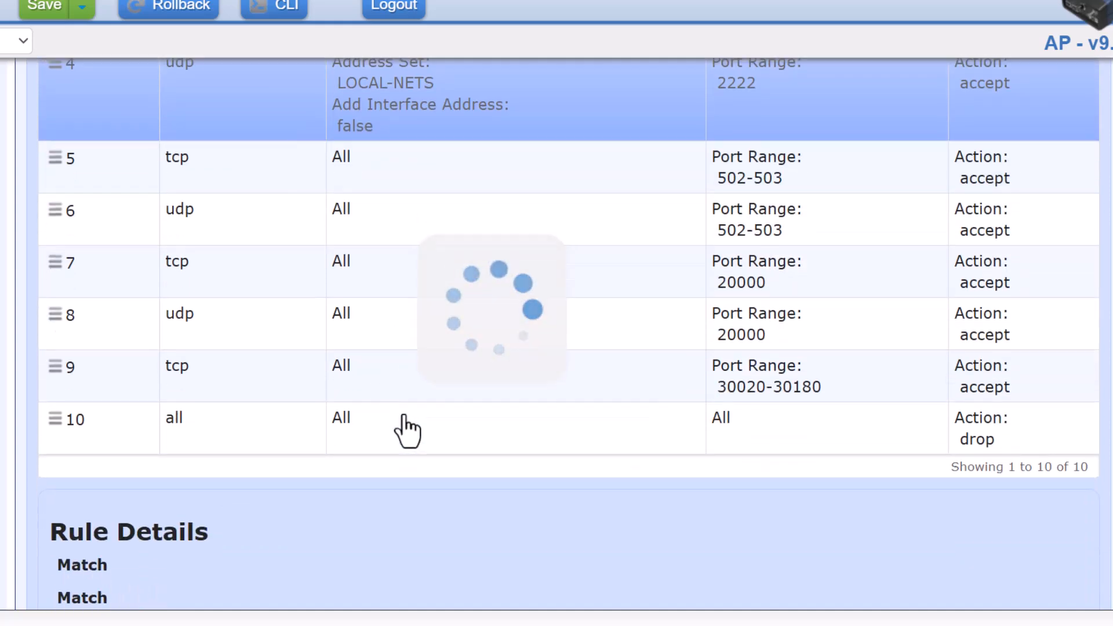
scroll(524, 458, down, 2)
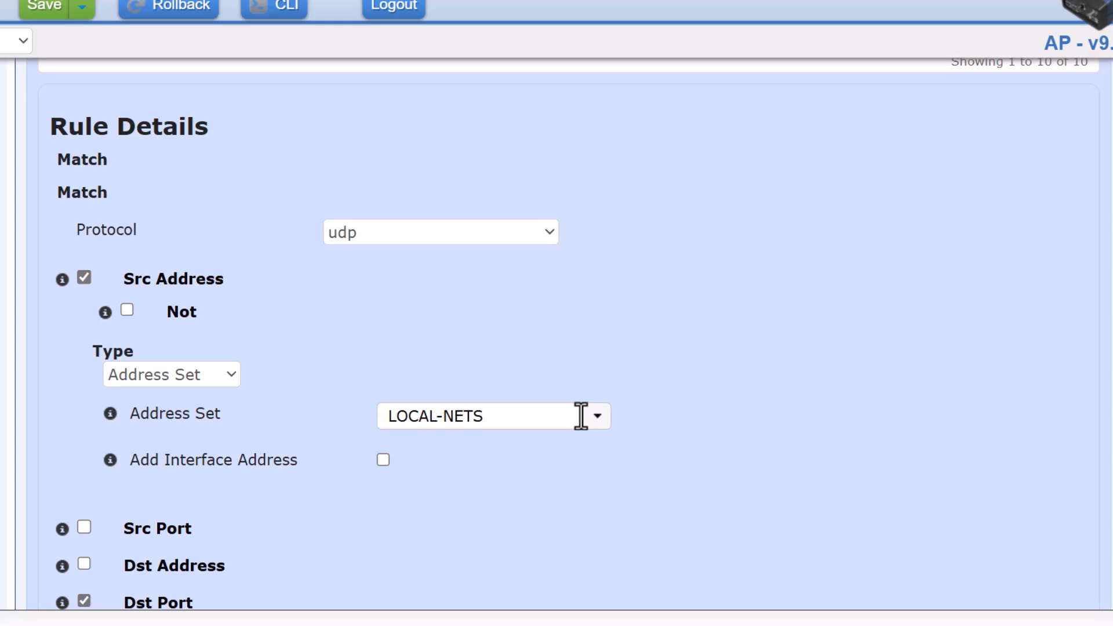
click(84, 278)
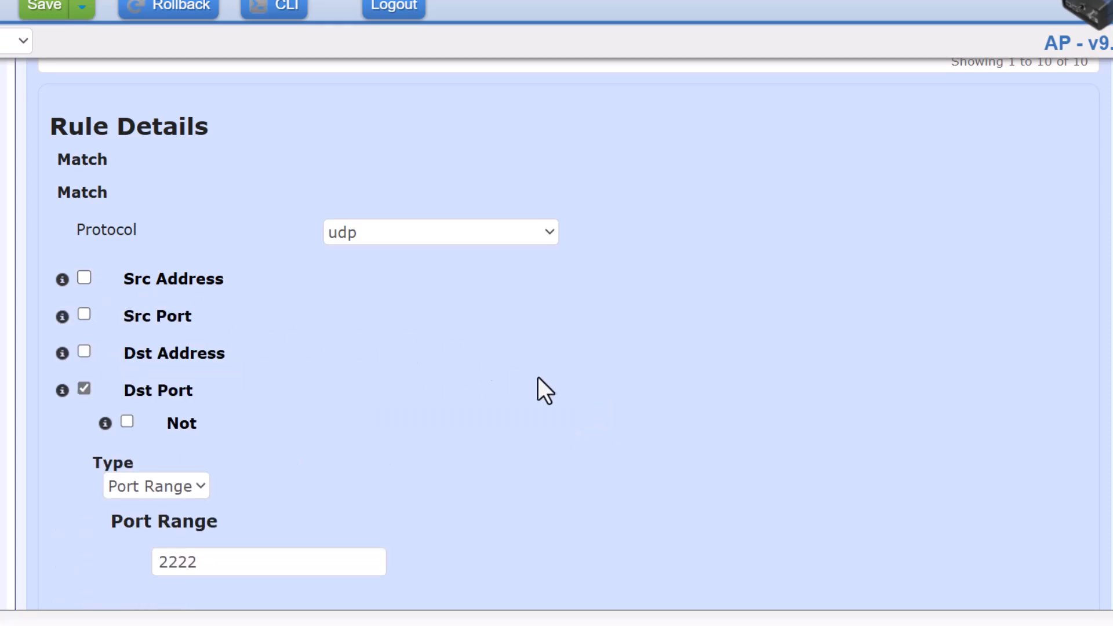
scroll(539, 378, down, 1)
scroll(540, 378, down, 6)
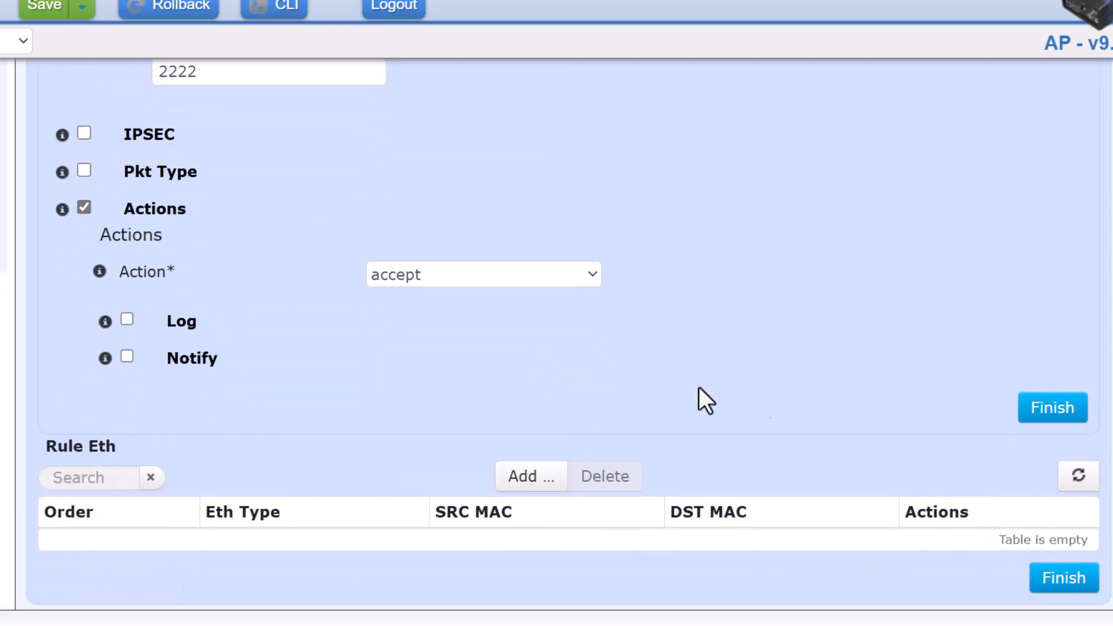
click(1048, 413)
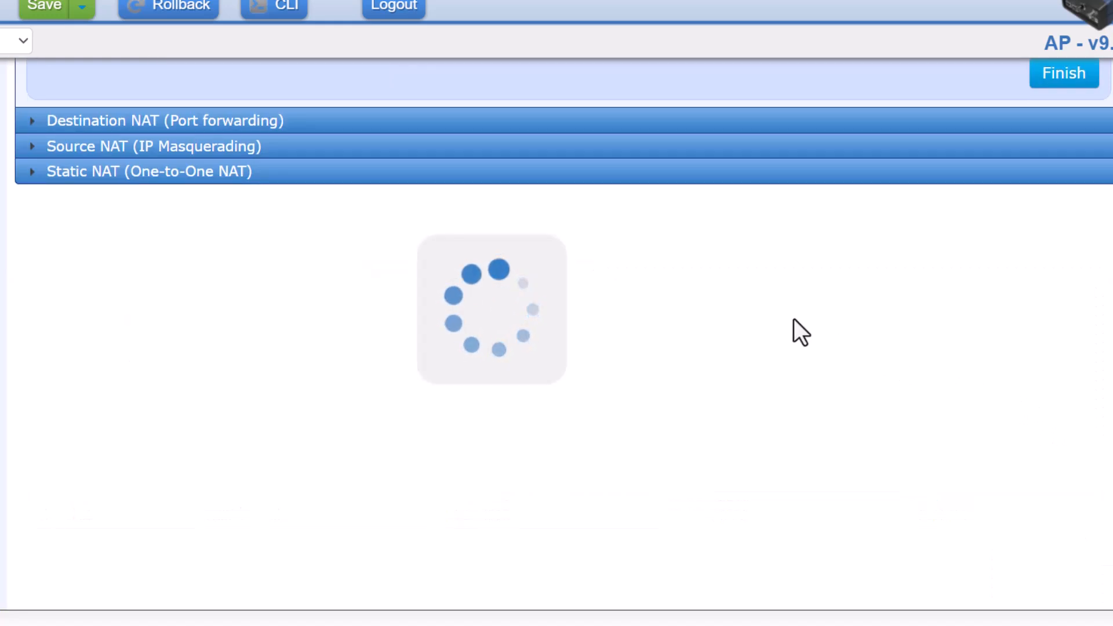
scroll(755, 405, up, 10)
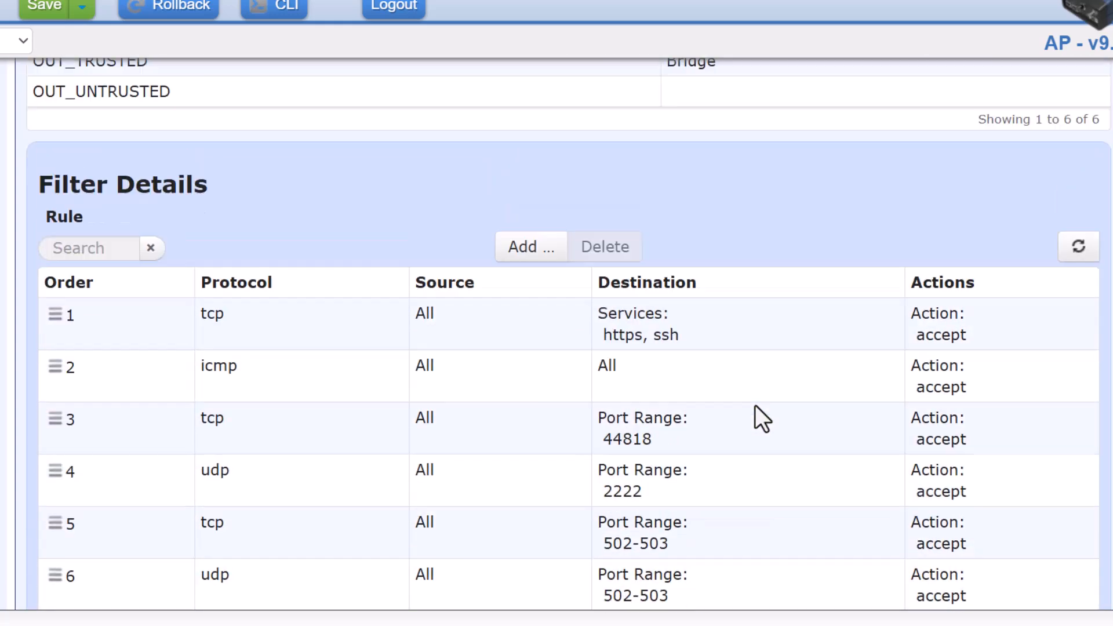
Select the LN_IN_UNTRUSTED filter and show its rules in Filter Details.
scroll(755, 405, up, 5)
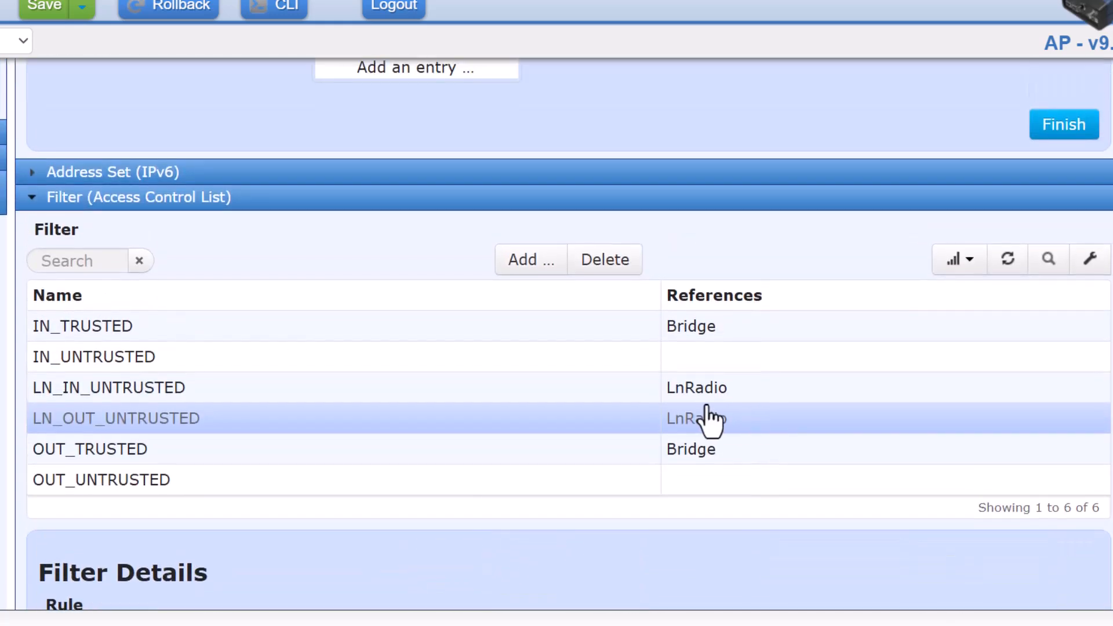
click(180, 398)
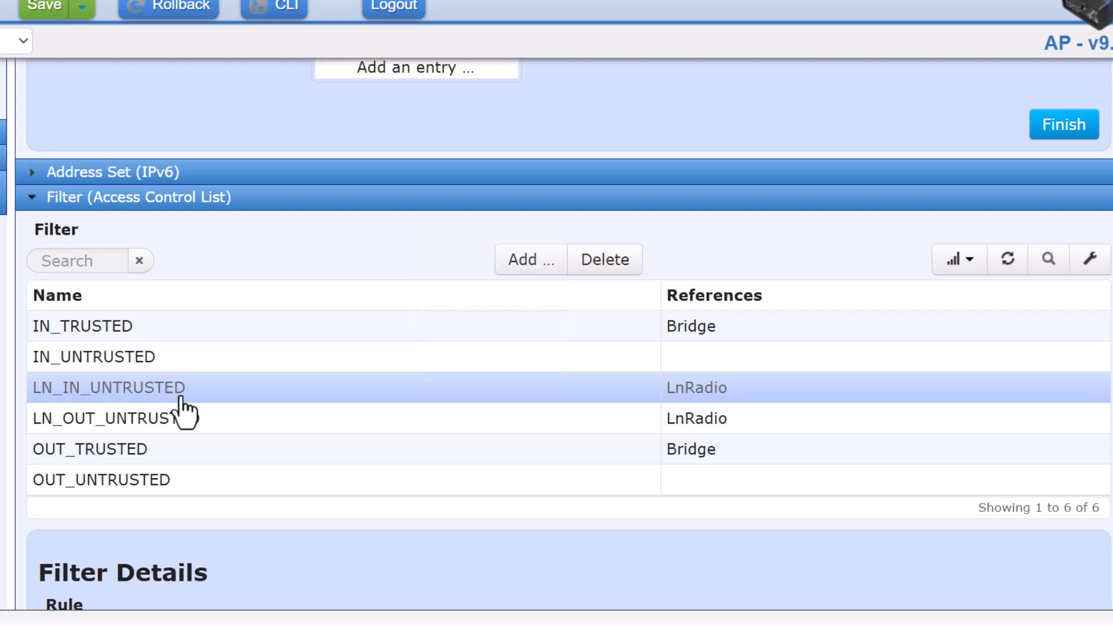
scroll(406, 455, down, 8)
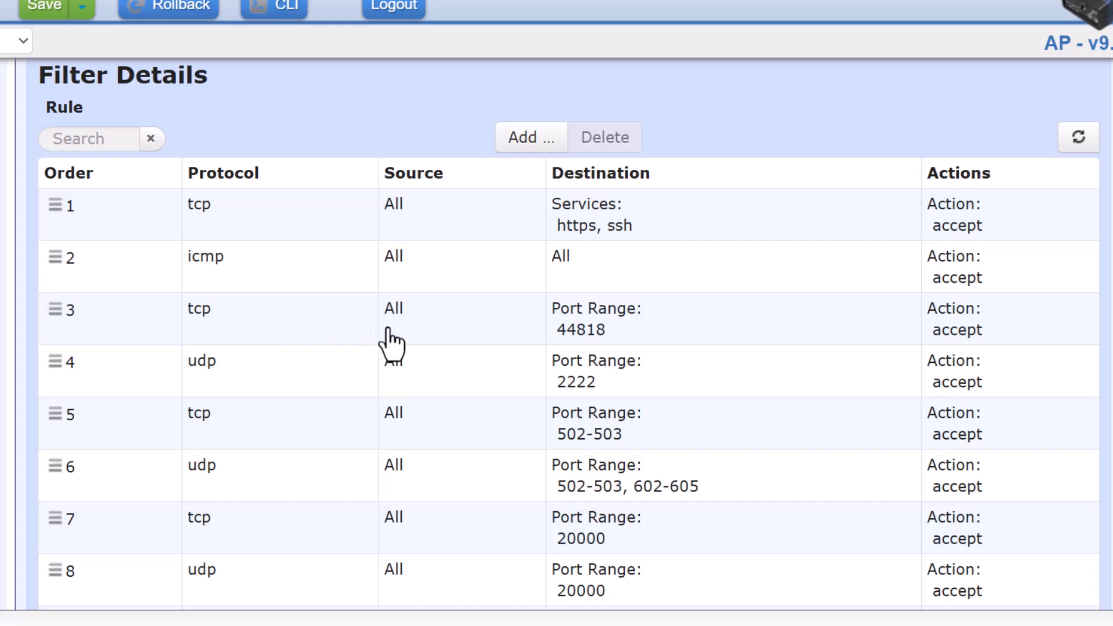
Select rule 3 (tcp, port 44818) and bring up its Rule Details.
click(517, 337)
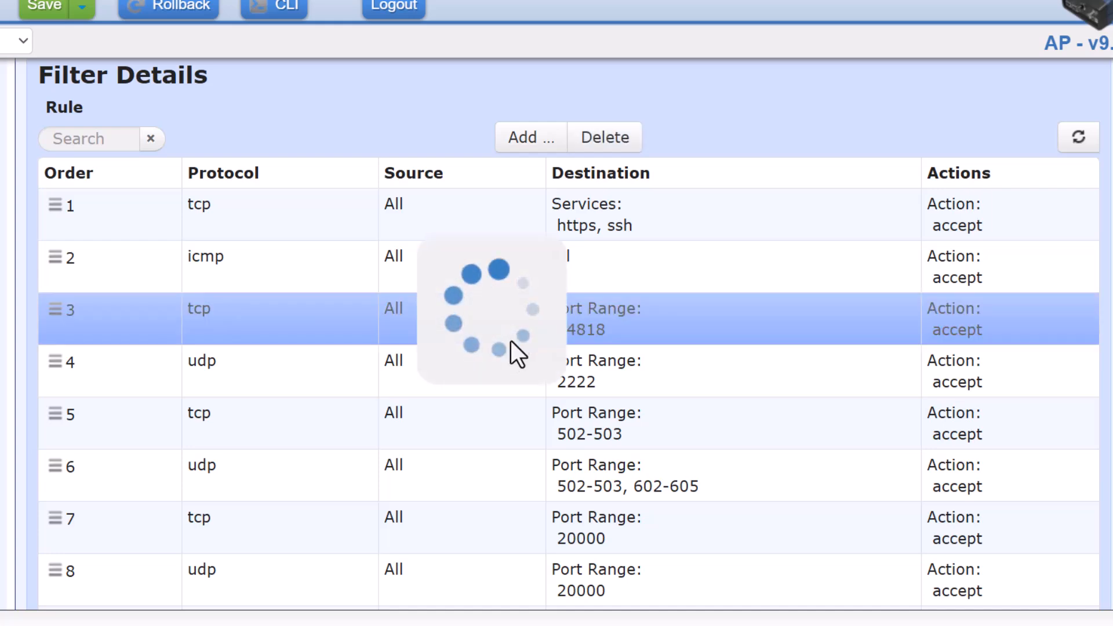
scroll(500, 413, down, 3)
scroll(501, 402, down, 1)
scroll(501, 401, up, 1)
scroll(501, 401, down, 5)
scroll(504, 415, down, 2)
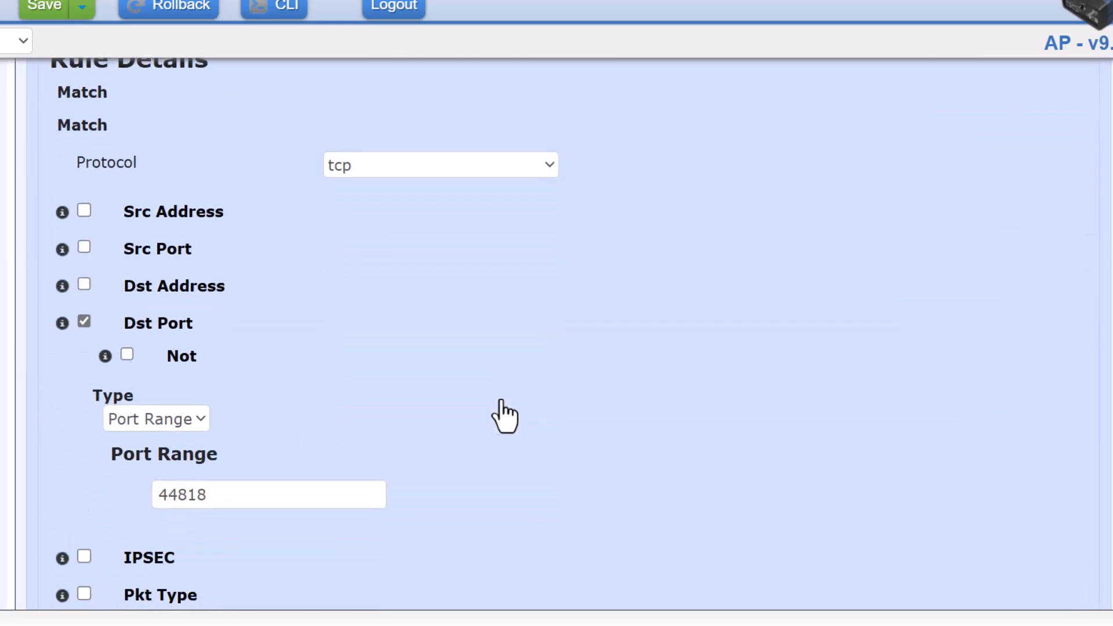
scroll(505, 415, down, 1)
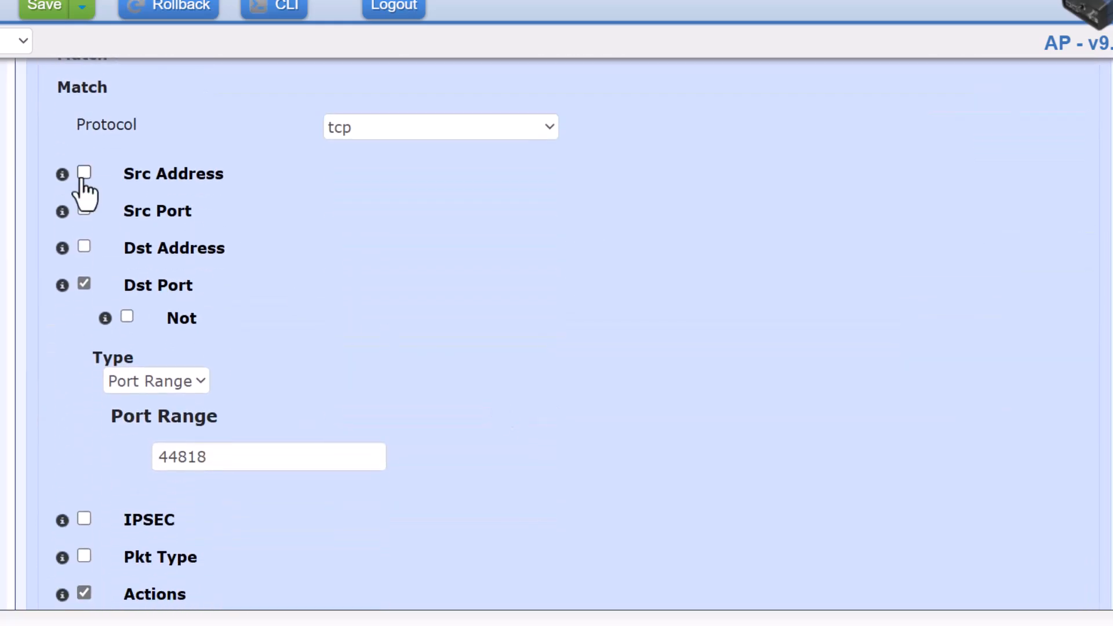
Enable rule 3's Src Address as type Address Set using LOCAL-NETS, then finish the rule.
click(84, 174)
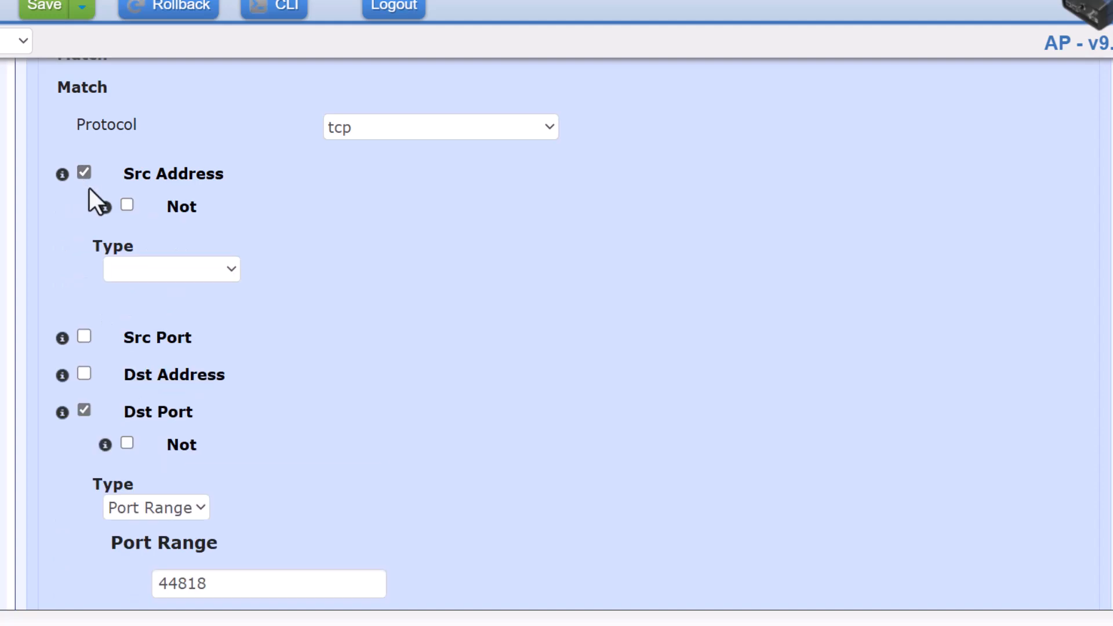
click(155, 273)
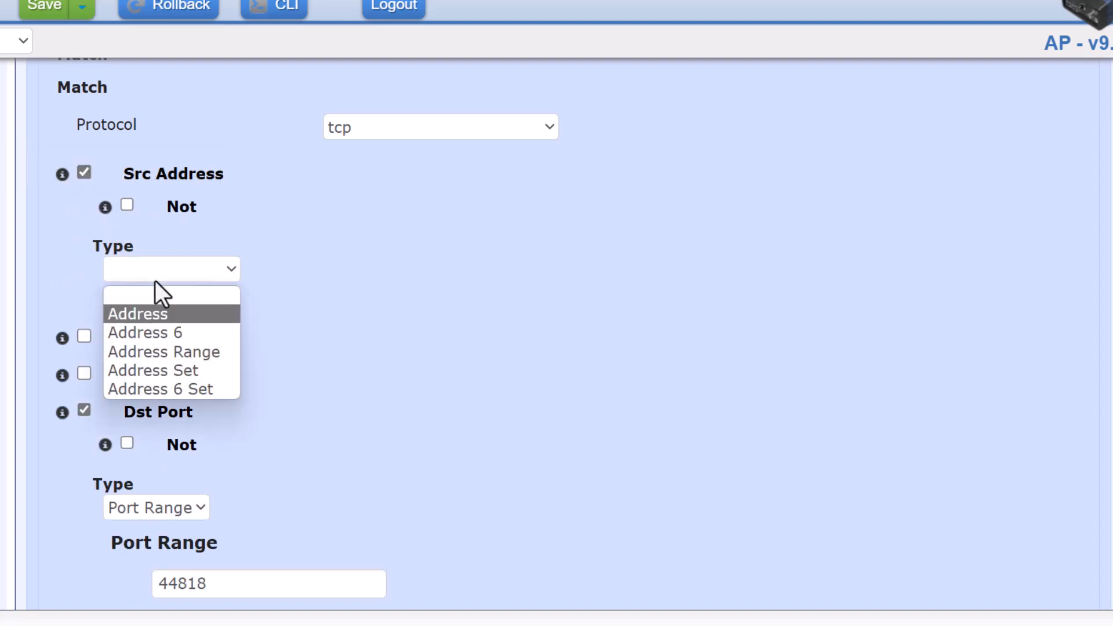
click(166, 370)
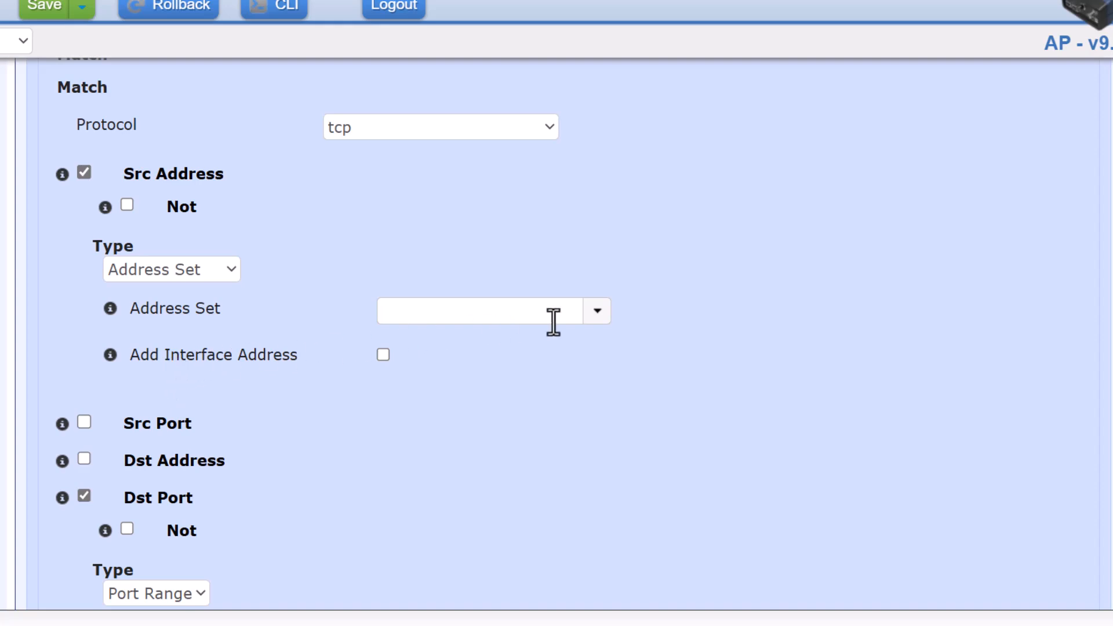
click(595, 314)
click(462, 346)
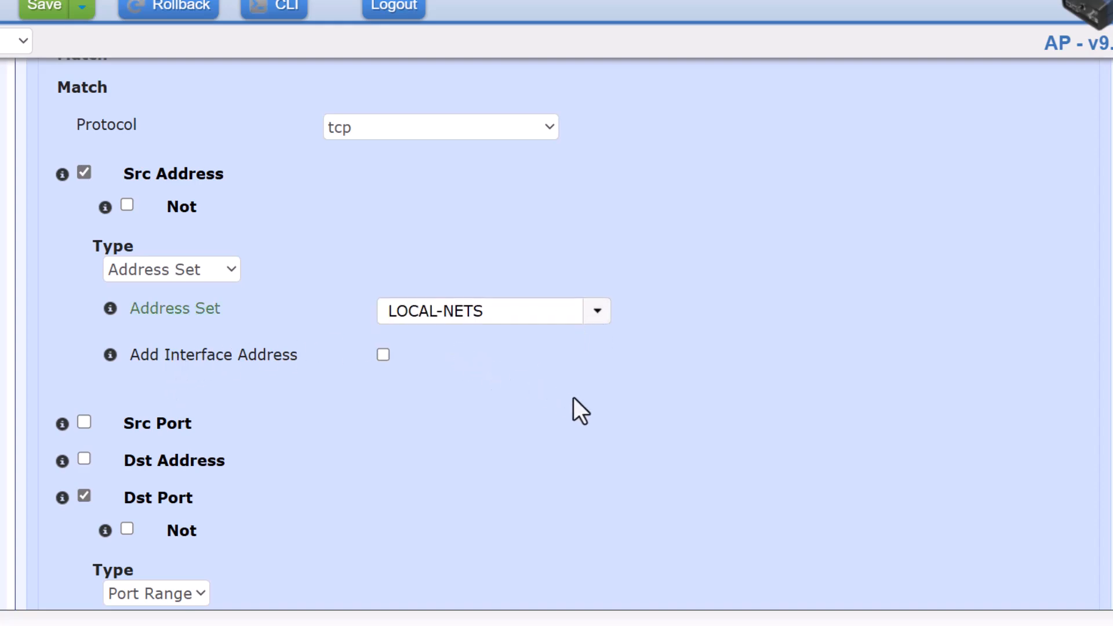
scroll(573, 397, down, 3)
scroll(573, 397, down, 5)
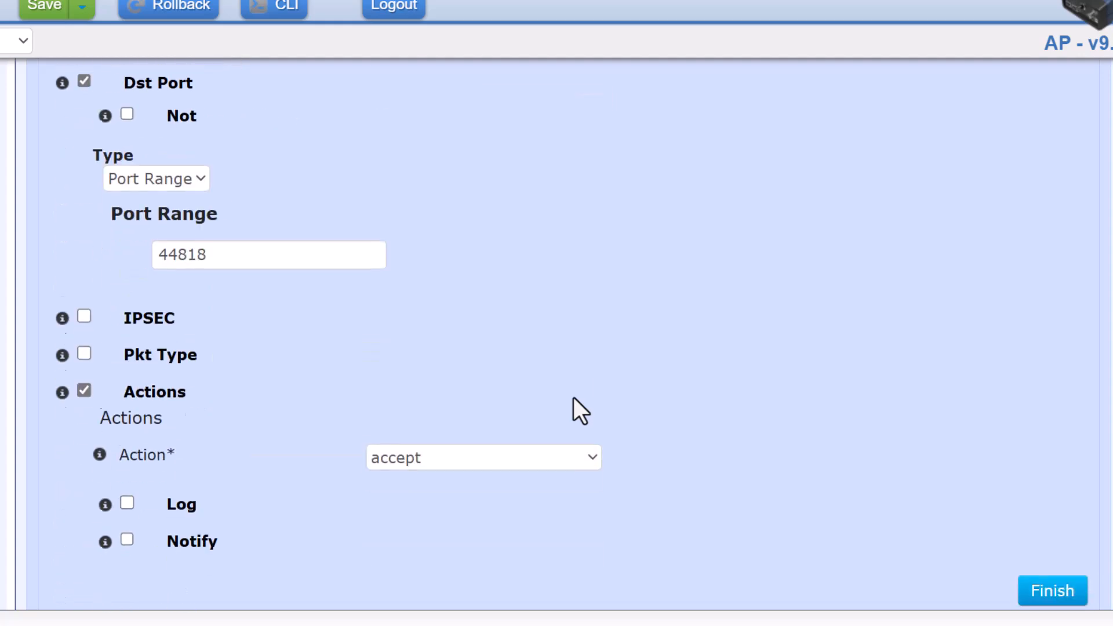
click(1037, 471)
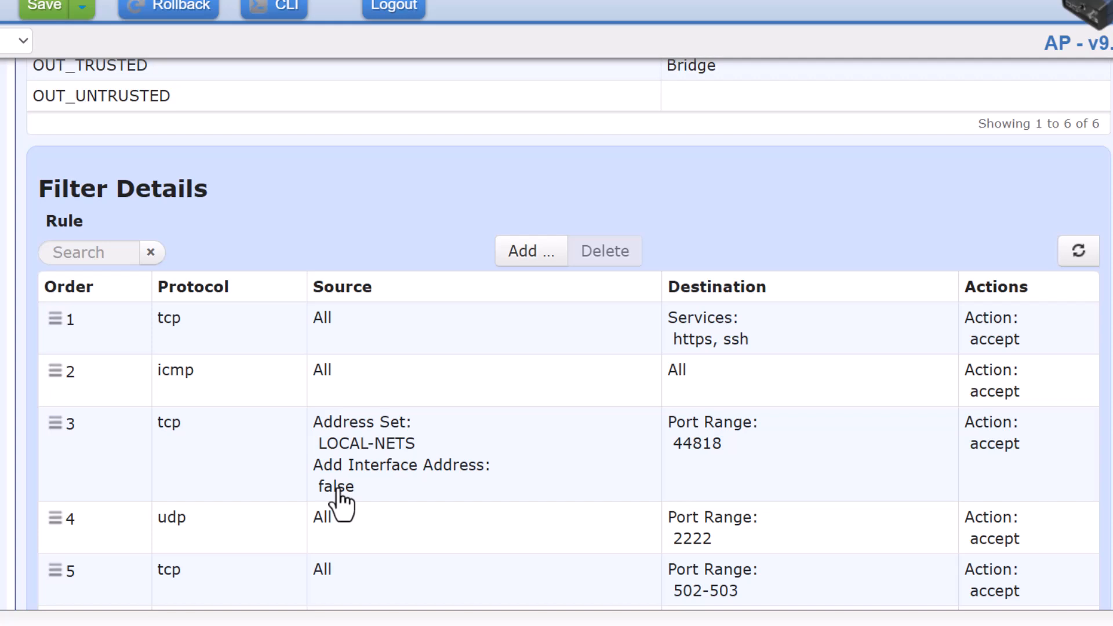
Add 192.168.3.50/32 as a new LOCAL-NETS address entry beside 192.168.1.0/24.
scroll(311, 432, up, 6)
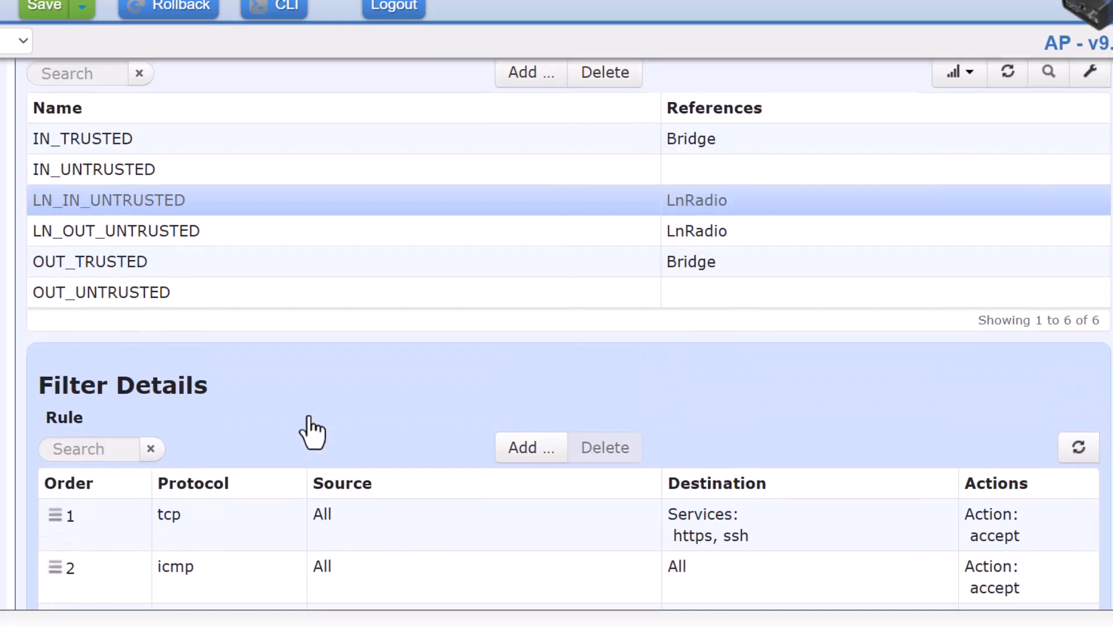
scroll(312, 432, up, 5)
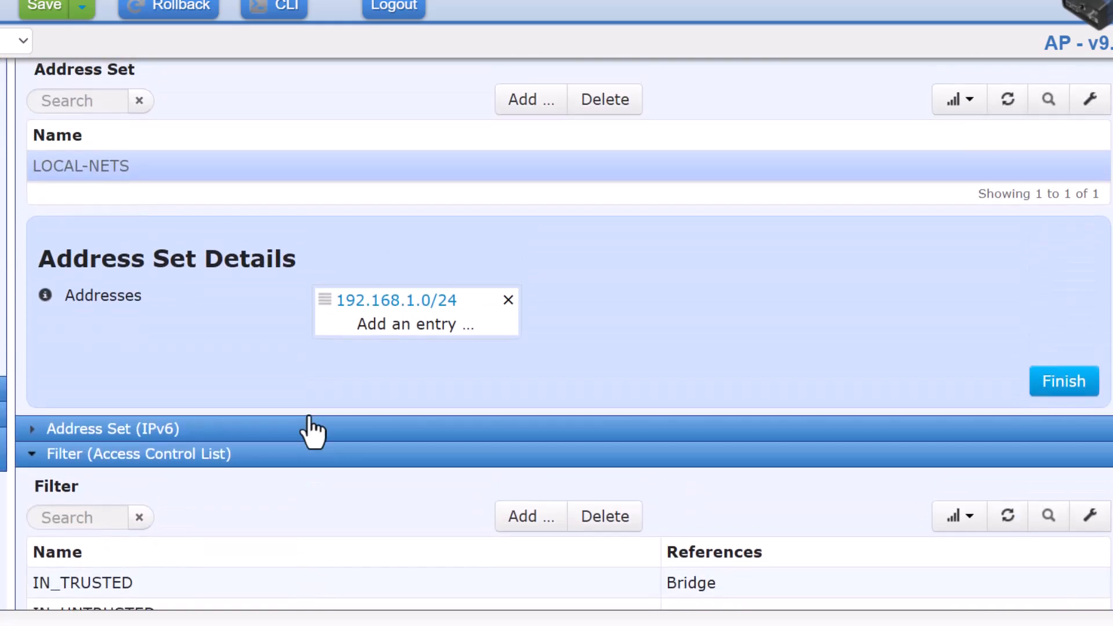
click(409, 328)
click(359, 356)
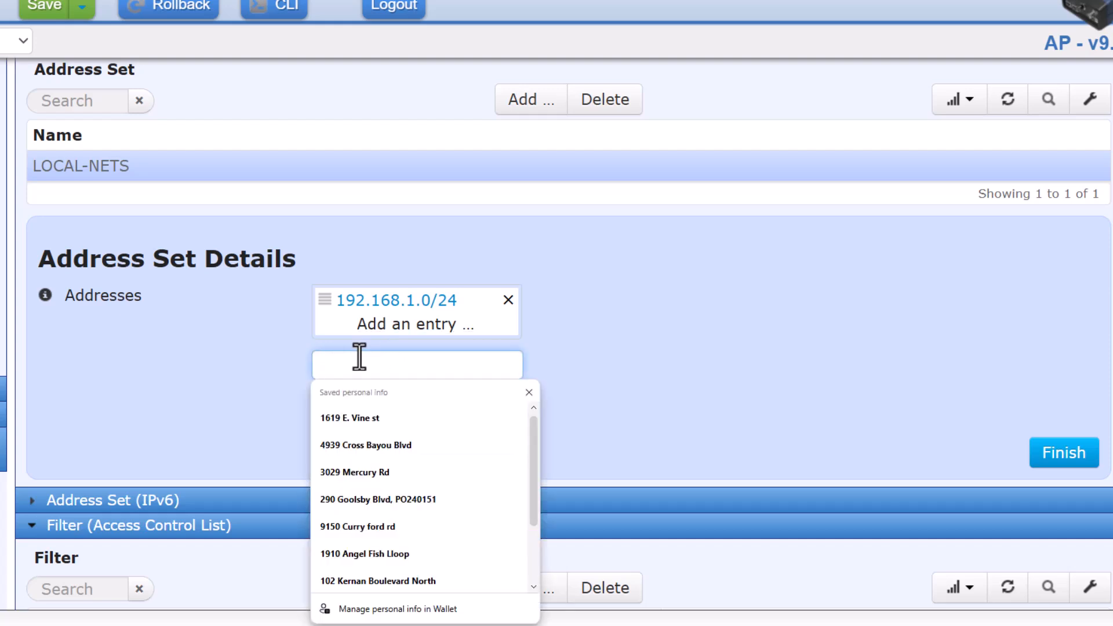
text(1)
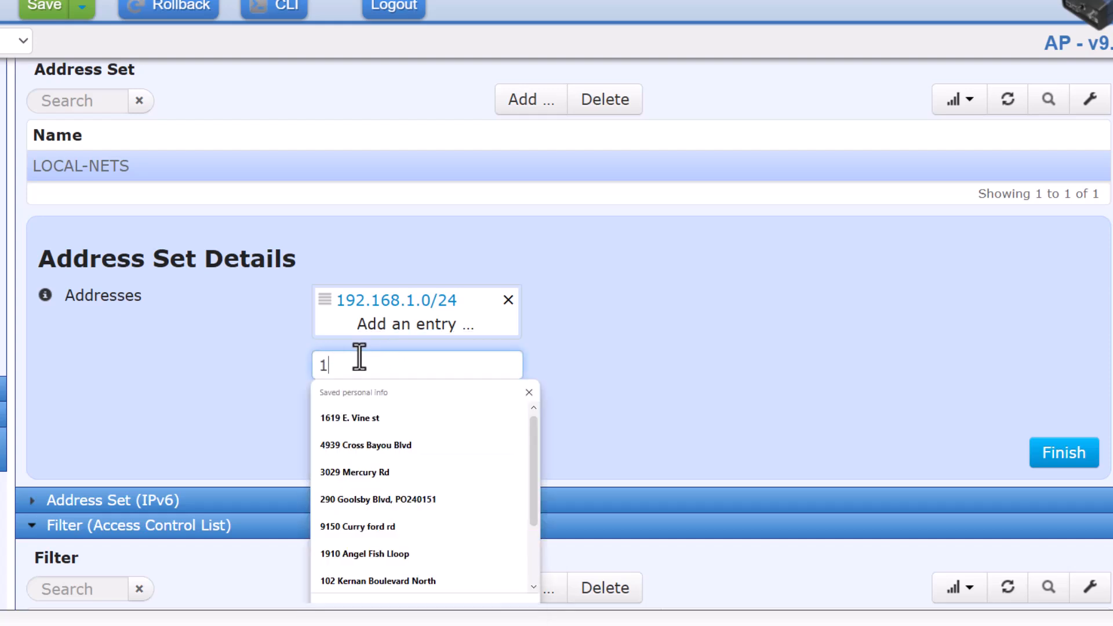
text(92.168.)
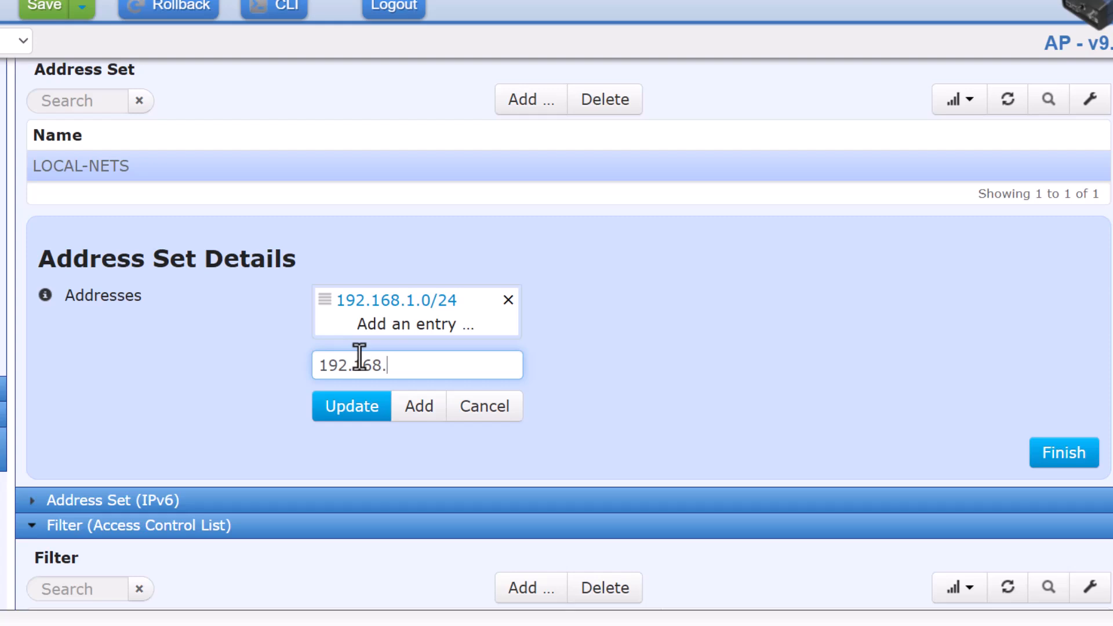
text(3.50/32)
click(412, 413)
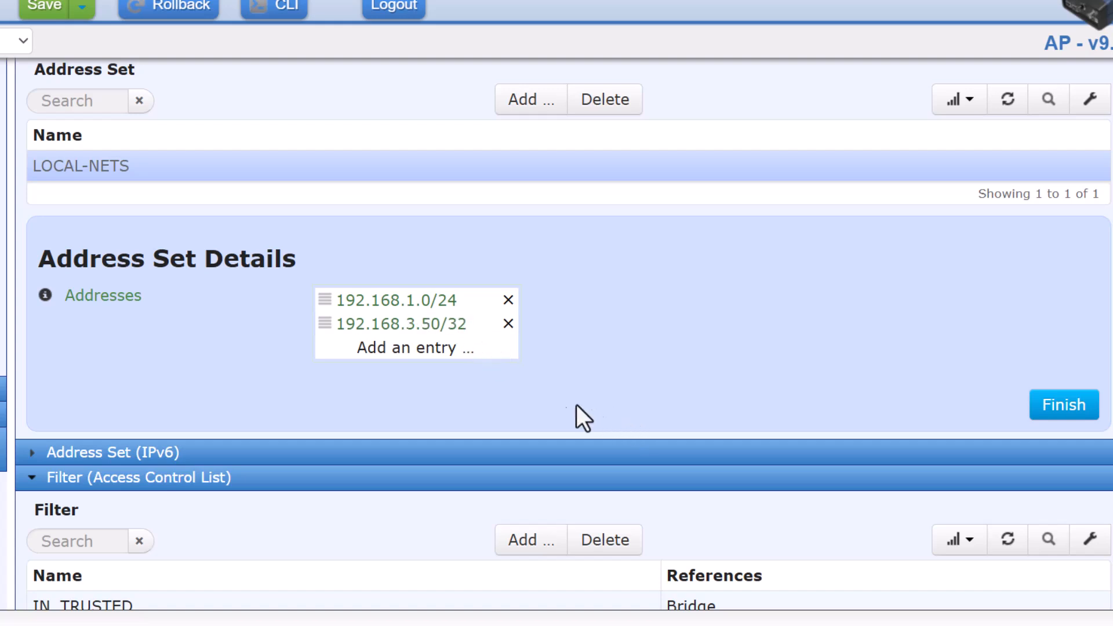
Add 192.168.0.0/16 as the third LOCAL-NETS address and finish the address set.
scroll(216, 319, down, 10)
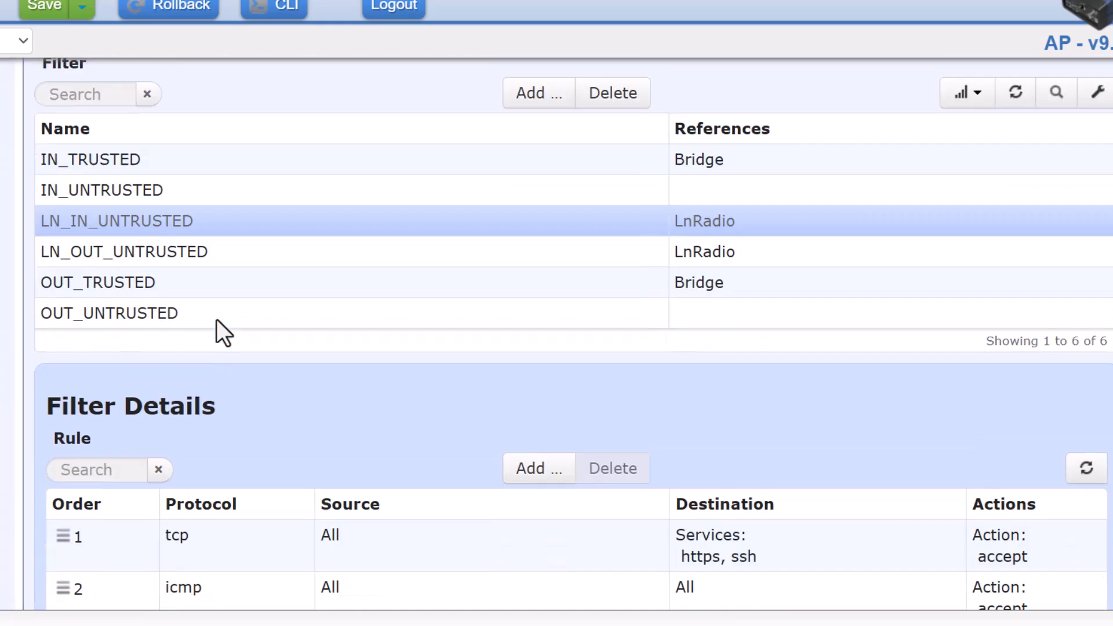
scroll(217, 319, down, 1)
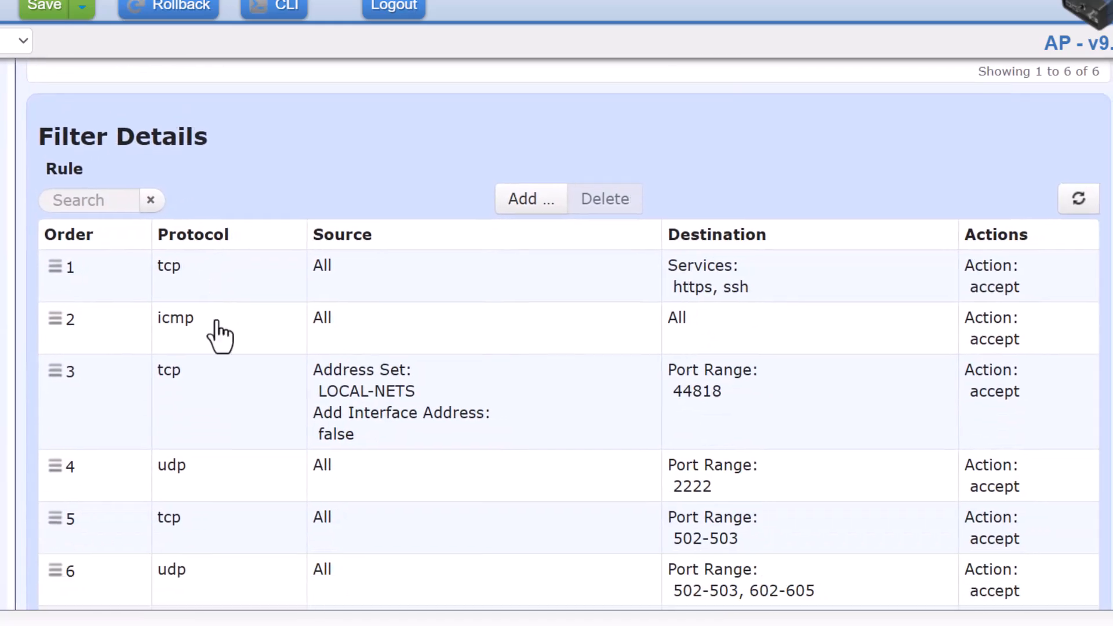
scroll(536, 391, up, 4)
scroll(541, 396, up, 5)
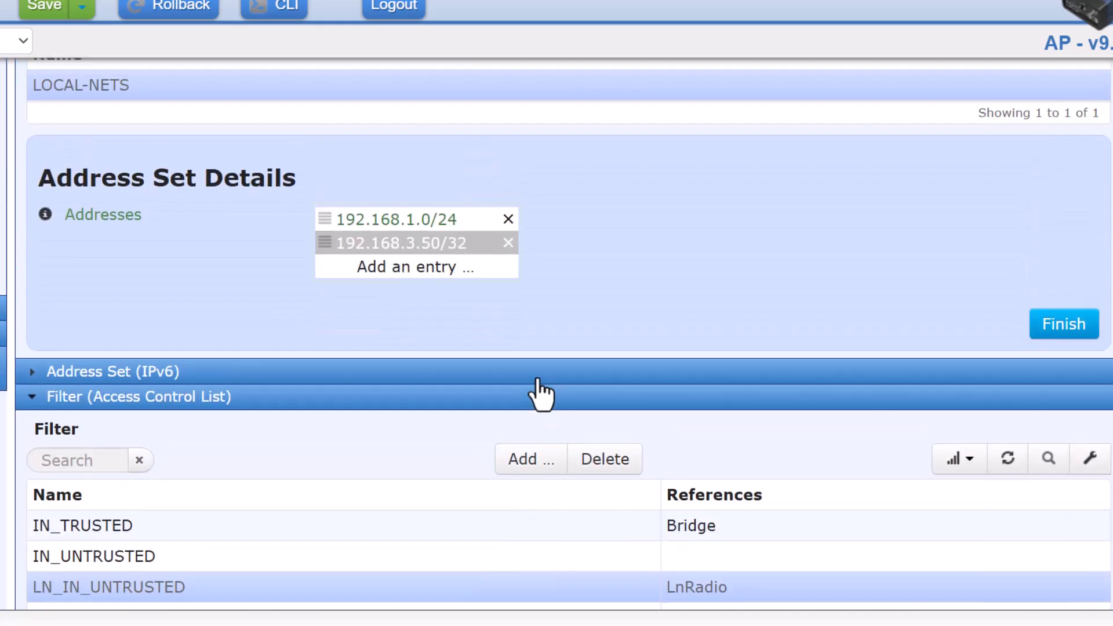
click(400, 269)
click(373, 307)
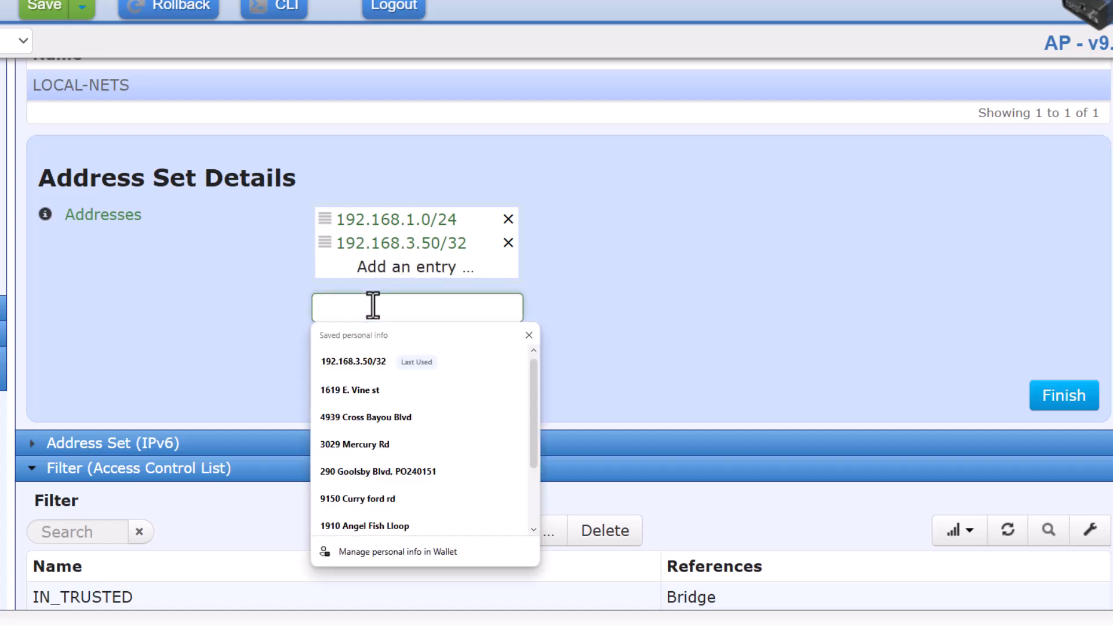
text(192.168.0.0/2)
key(BackSpace)
text(16)
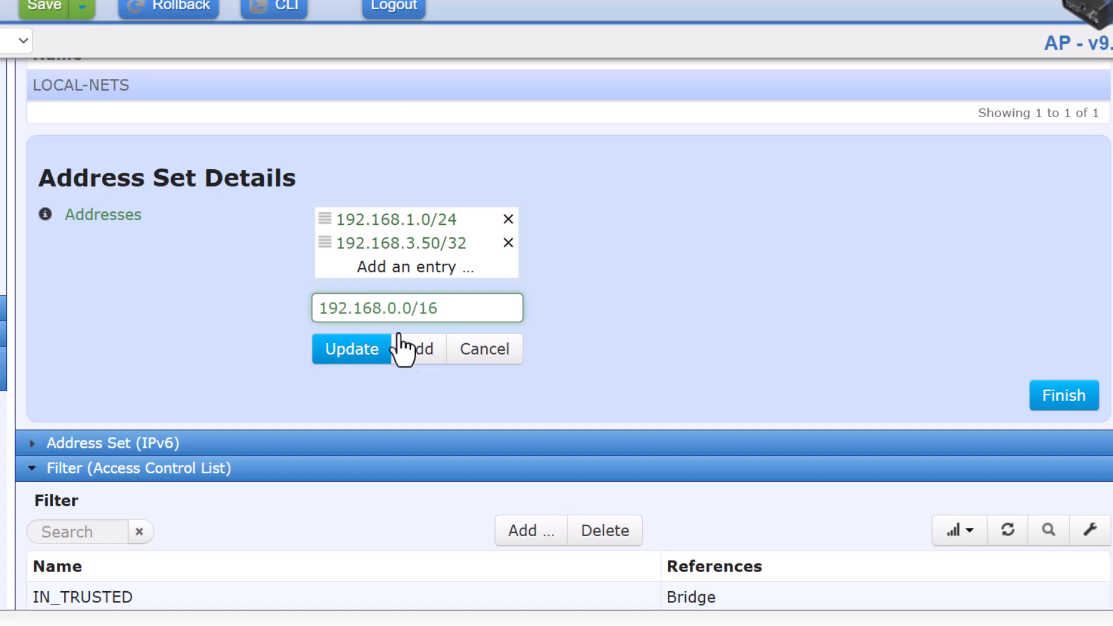
click(419, 347)
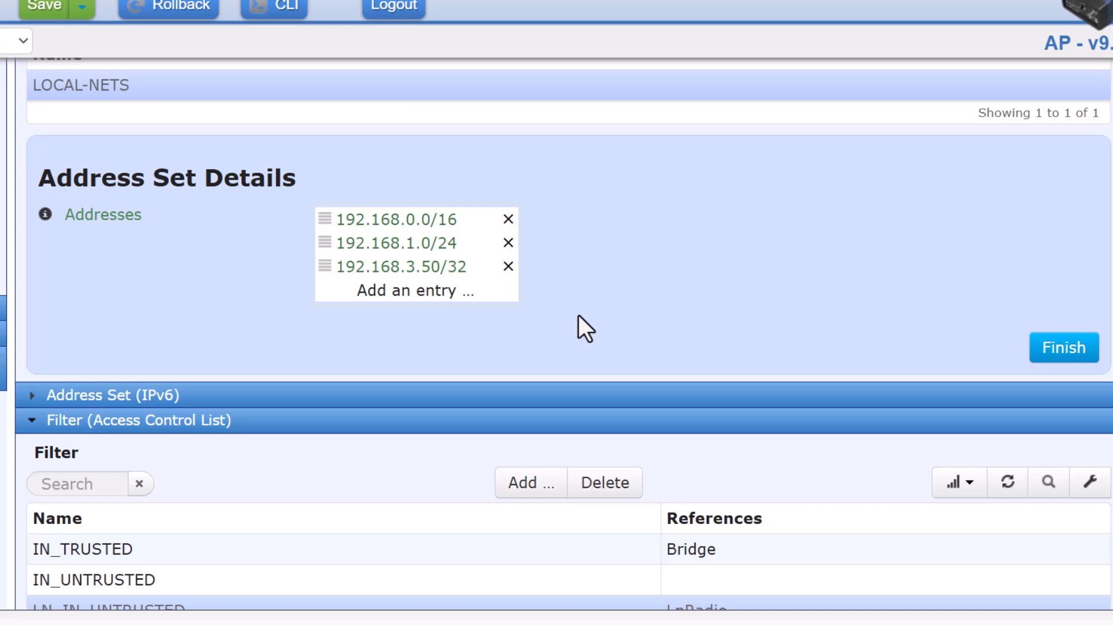
click(1044, 355)
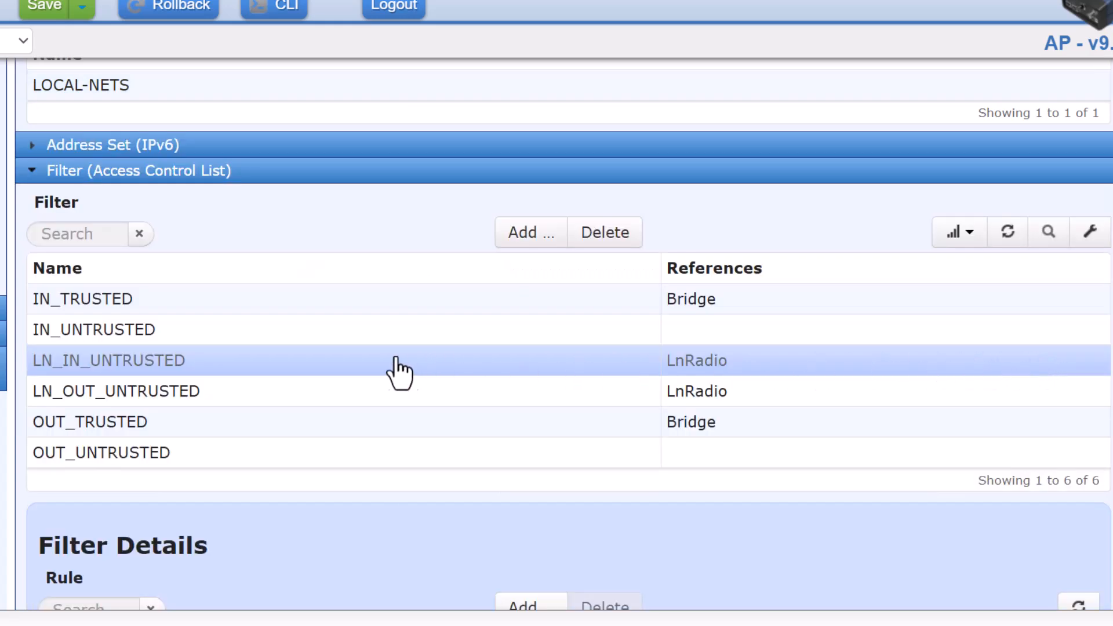
Review the ten LN_IN_UNTRUSTED rules, including rule 3 on LOCAL-NETS, then deselect the filter.
scroll(400, 371, down, 8)
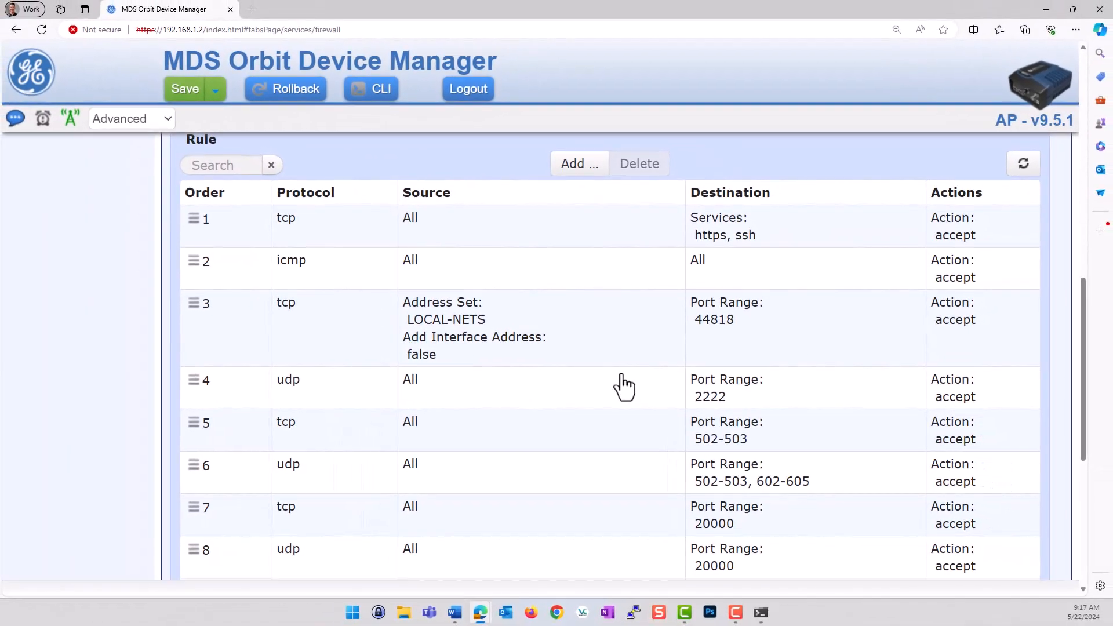
scroll(625, 386, down, 2)
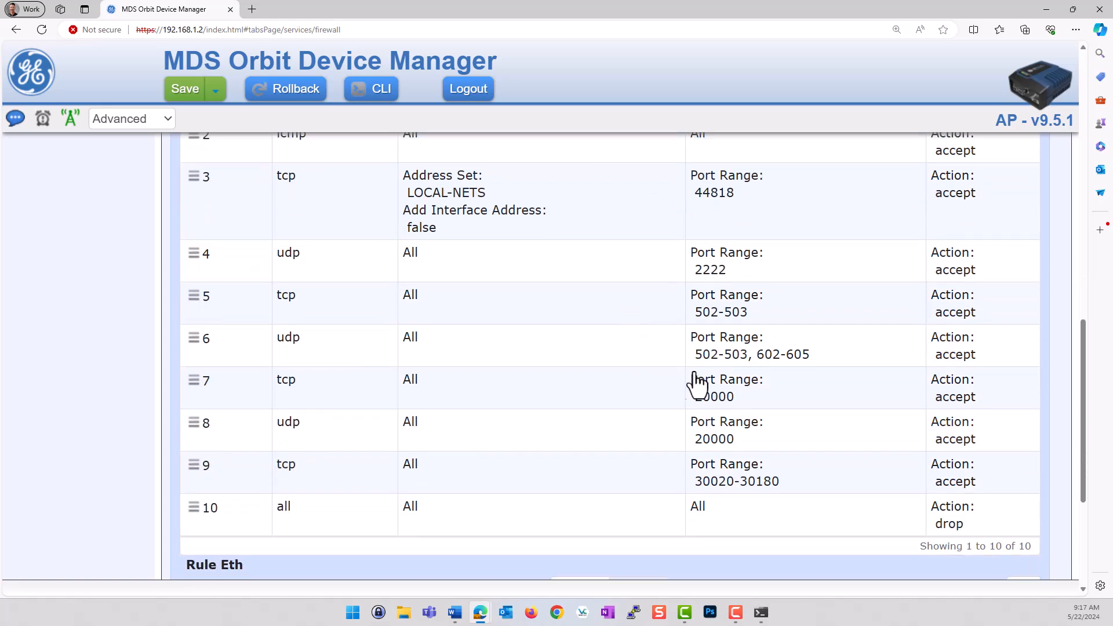
scroll(746, 382, up, 4)
scroll(748, 382, up, 5)
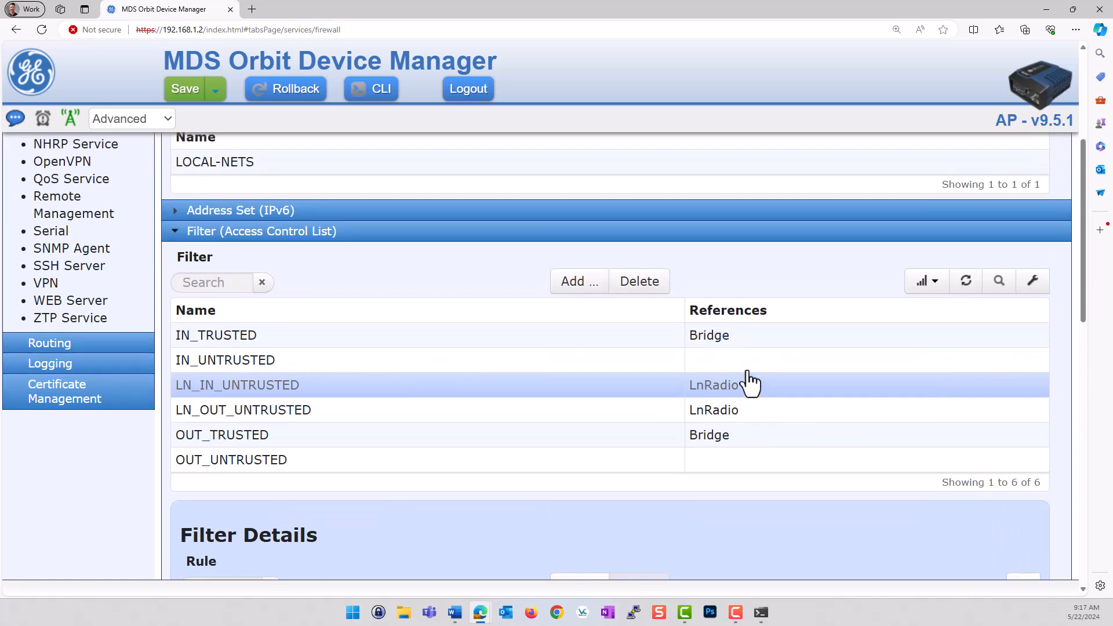
scroll(1028, 516, down, 1)
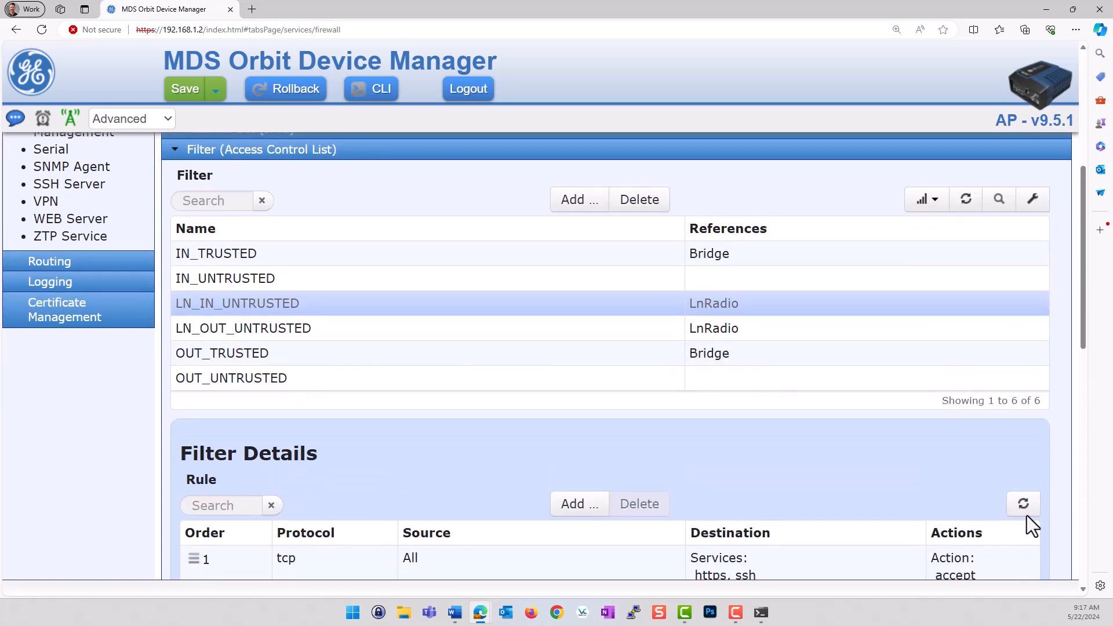
click(320, 318)
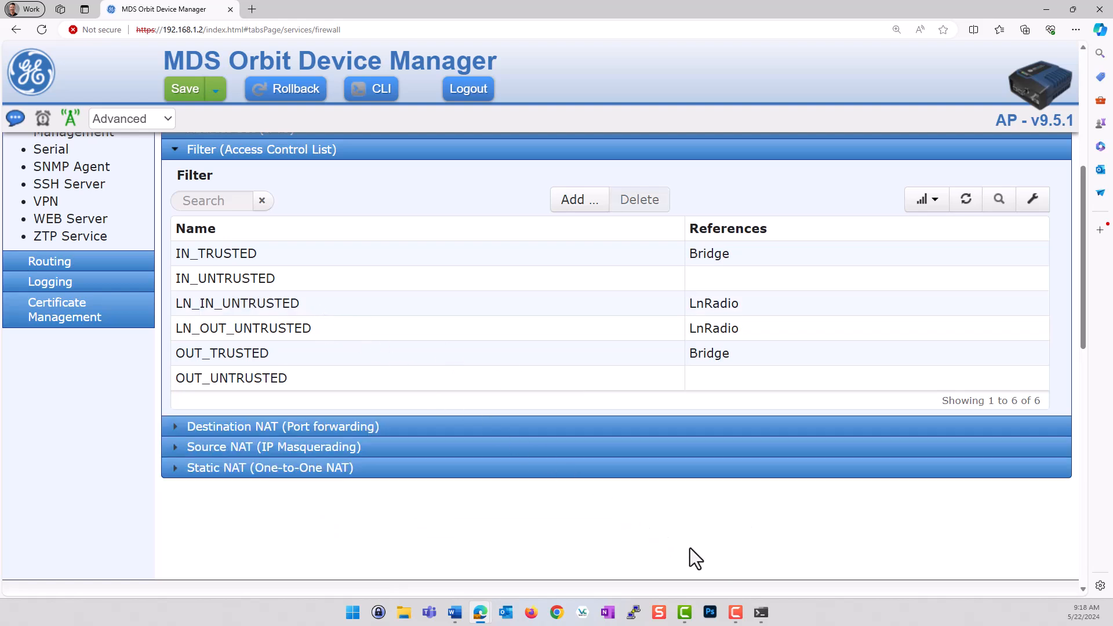
scroll(360, 351, up, 3)
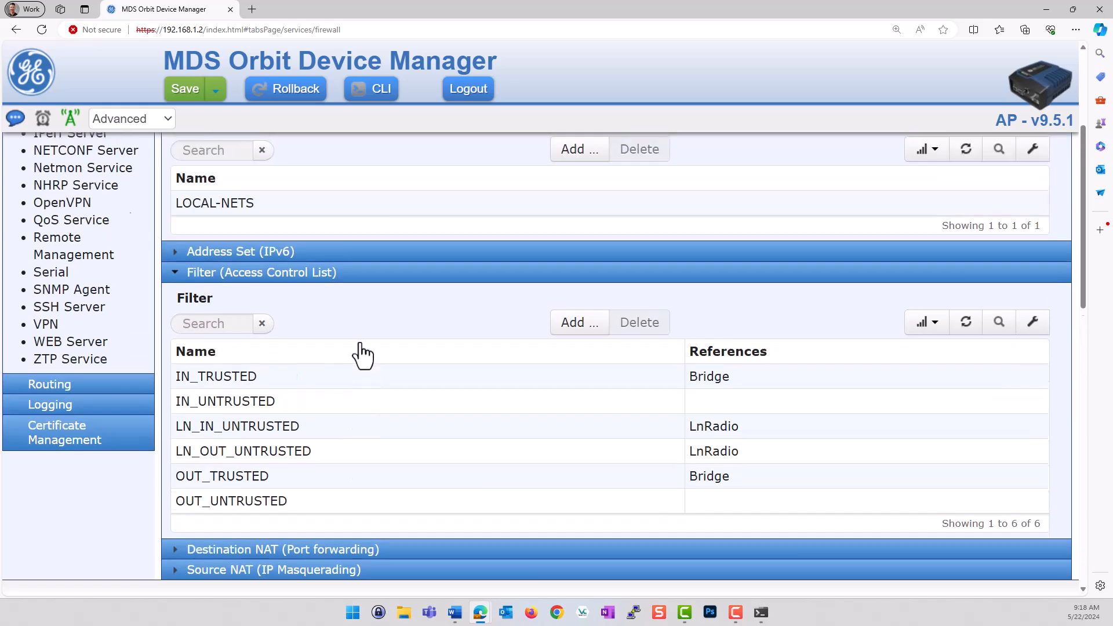
scroll(361, 354, up, 3)
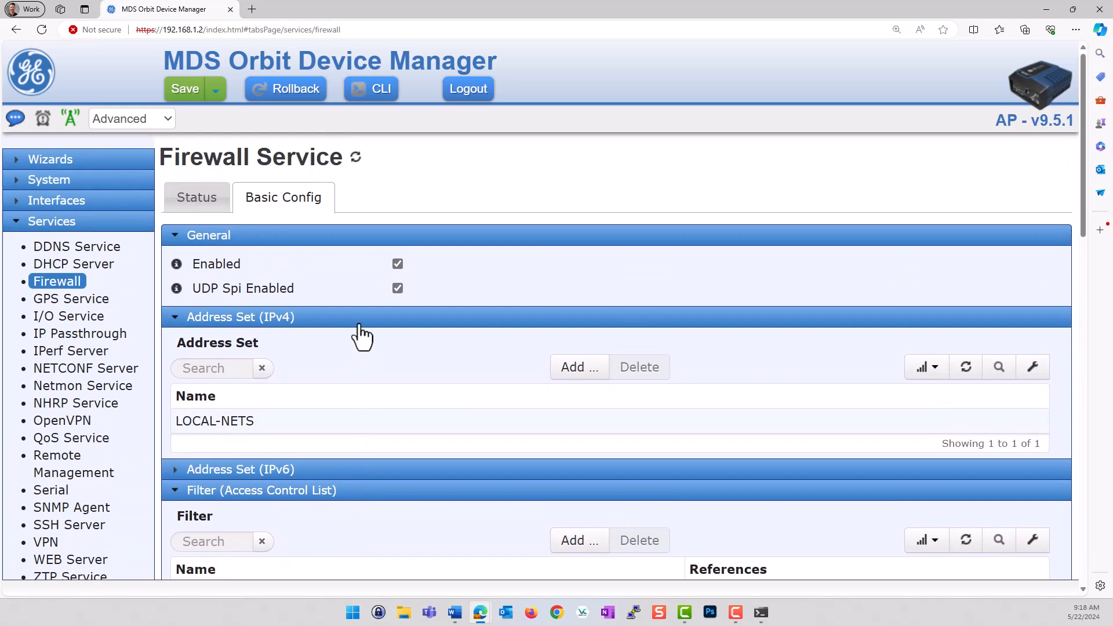
Check the firewall settings and LOCAL-NETS address set, then expand the Interfaces pages.
scroll(354, 220, down, 6)
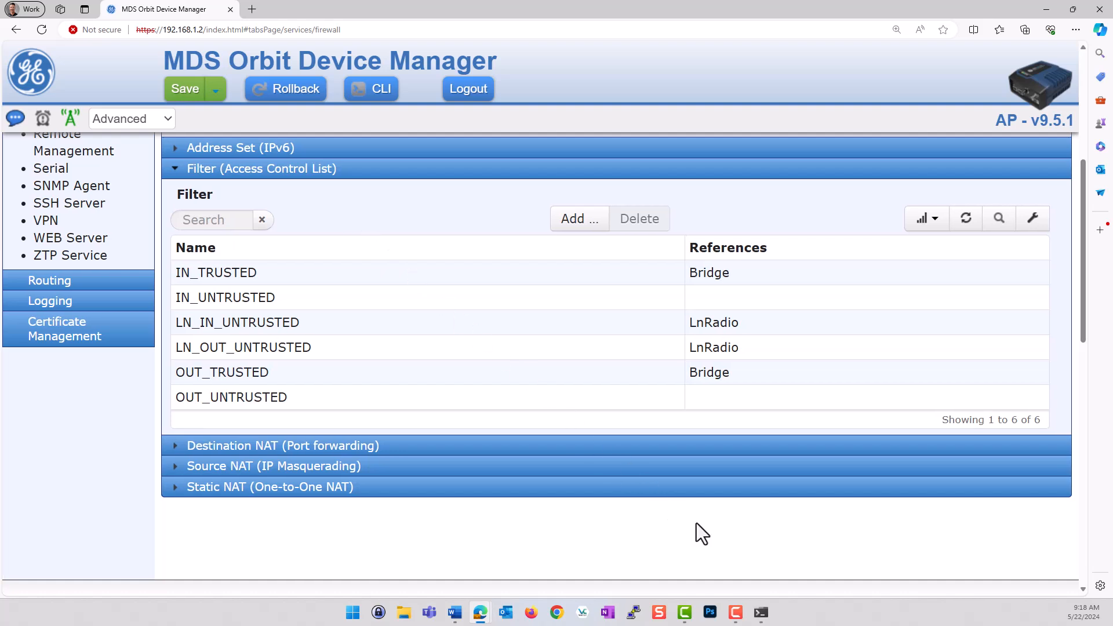
scroll(353, 399, up, 4)
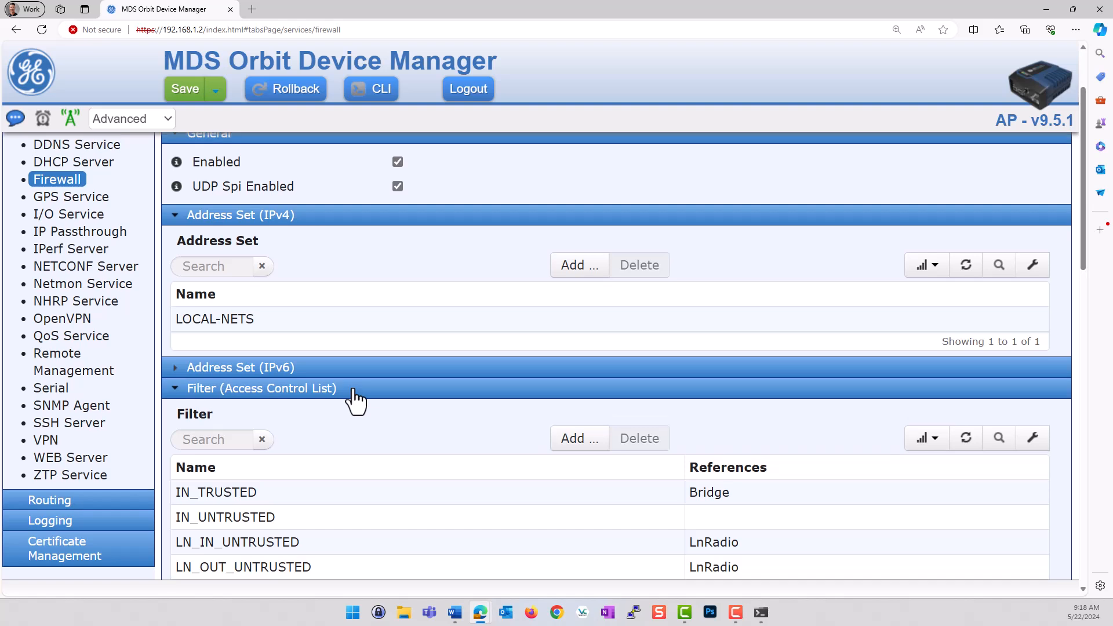
scroll(355, 397, up, 2)
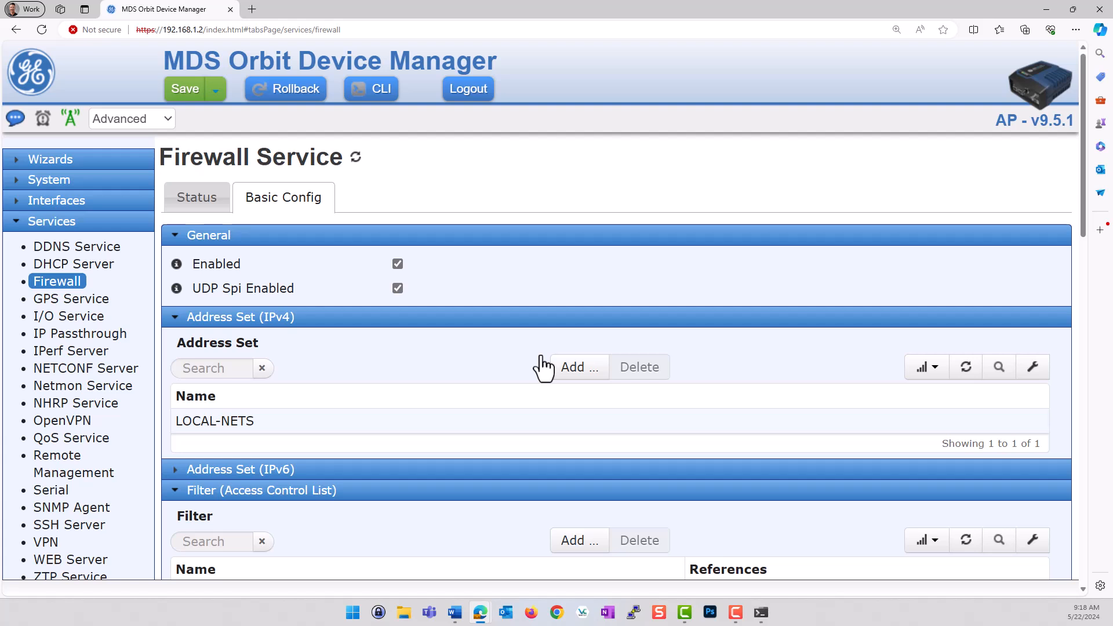
click(77, 201)
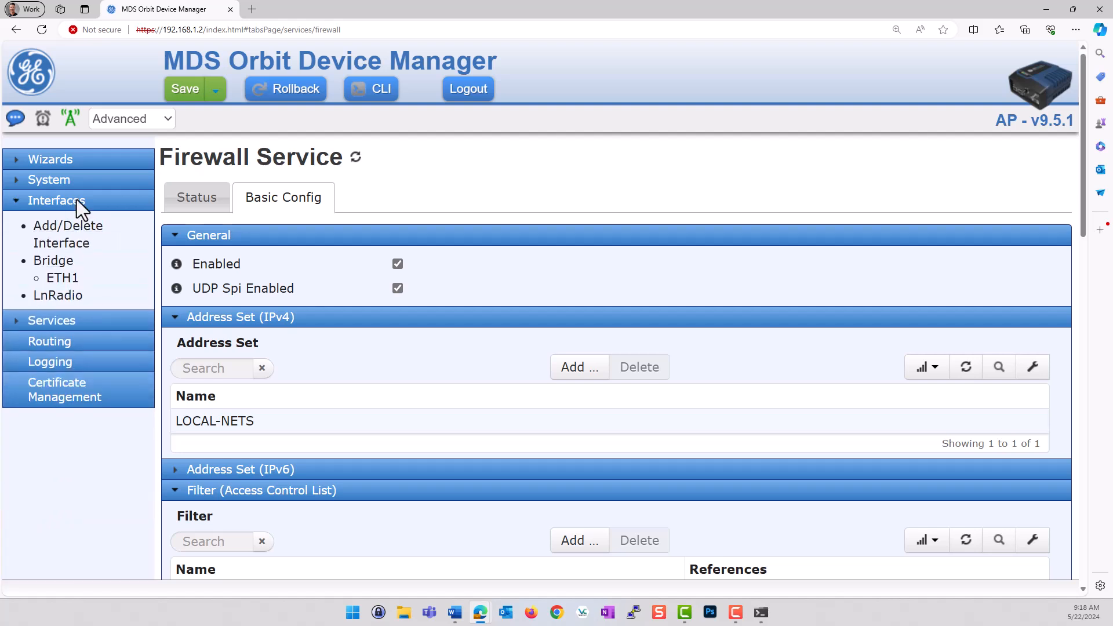